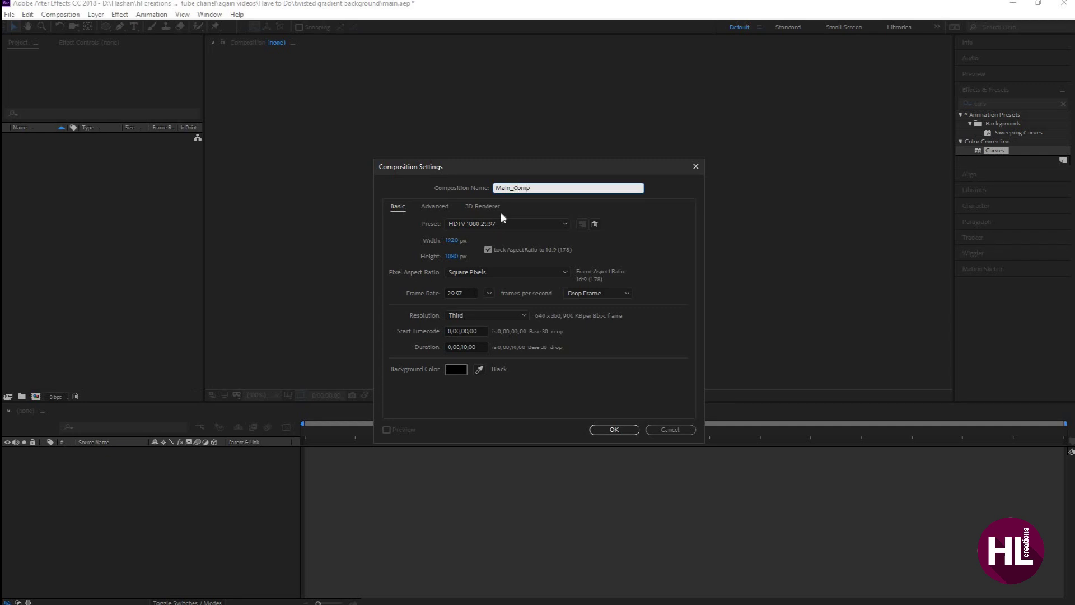
Create Main_Comp at 1920x1080 with a 10-second duration.
left_click(451, 240)
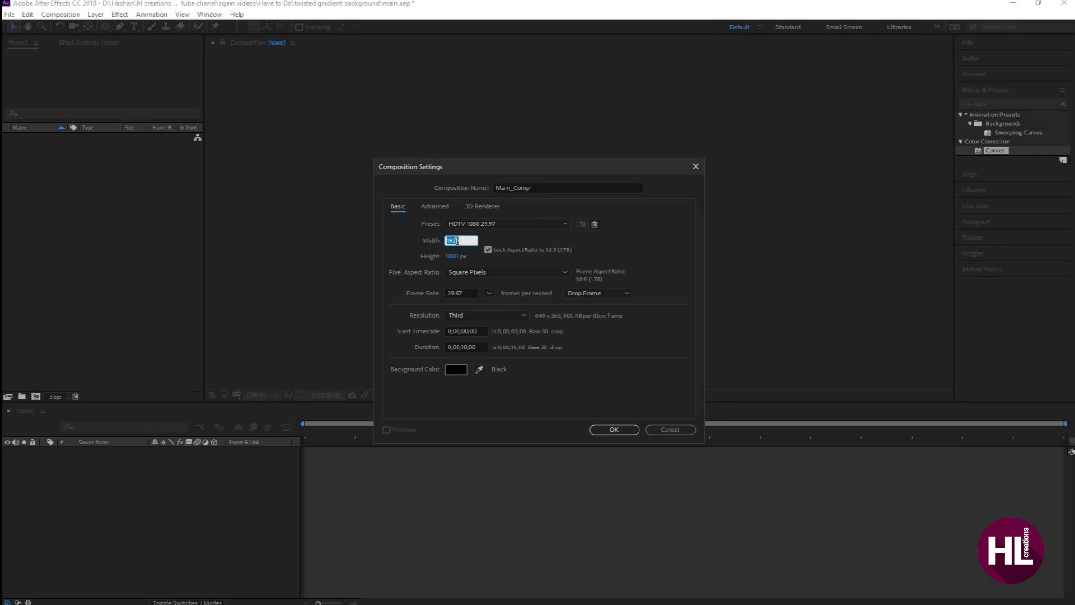
left_click(451, 256)
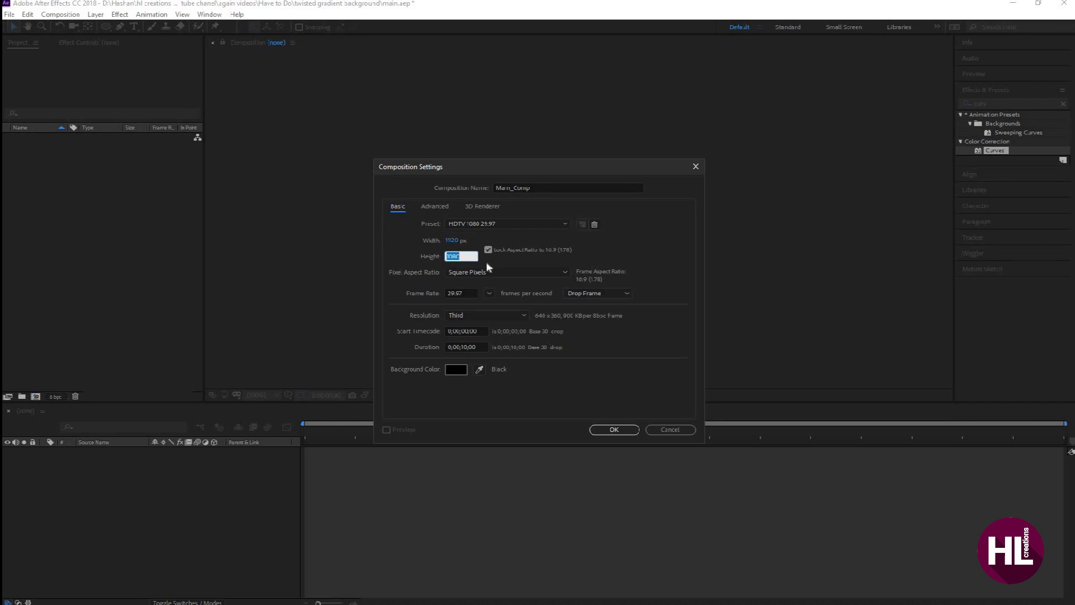
left_click(465, 347)
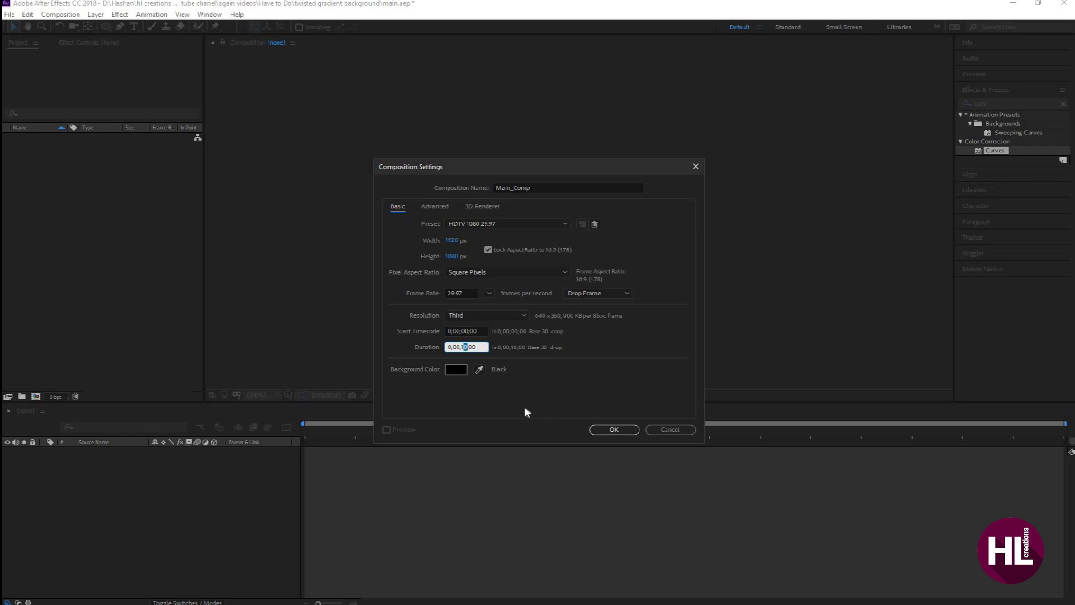
left_click(611, 430)
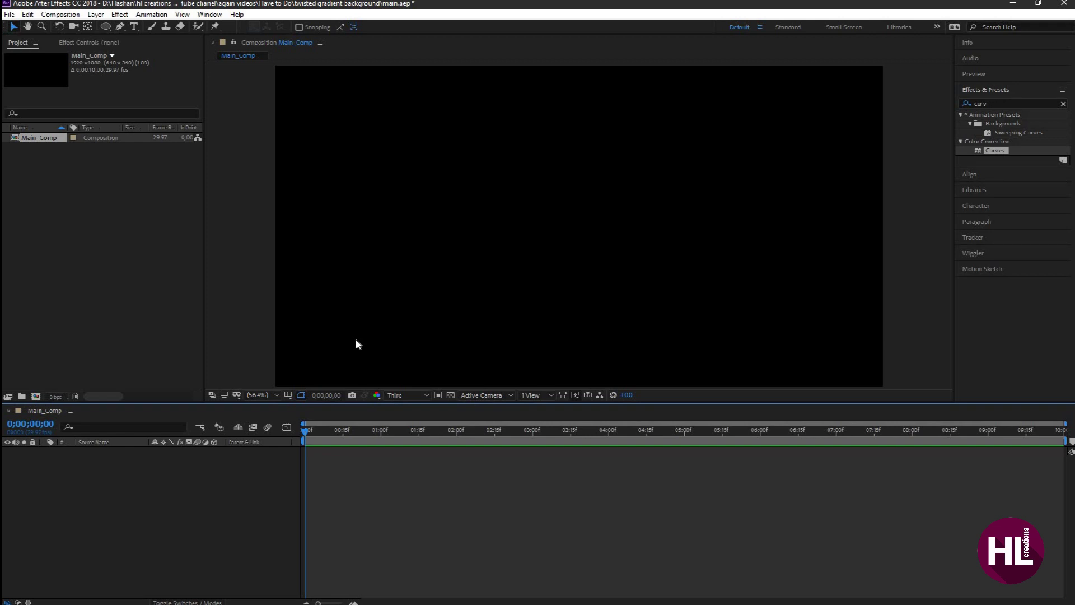
Create a second composition named Gradient_Comp.
left_click(35, 396)
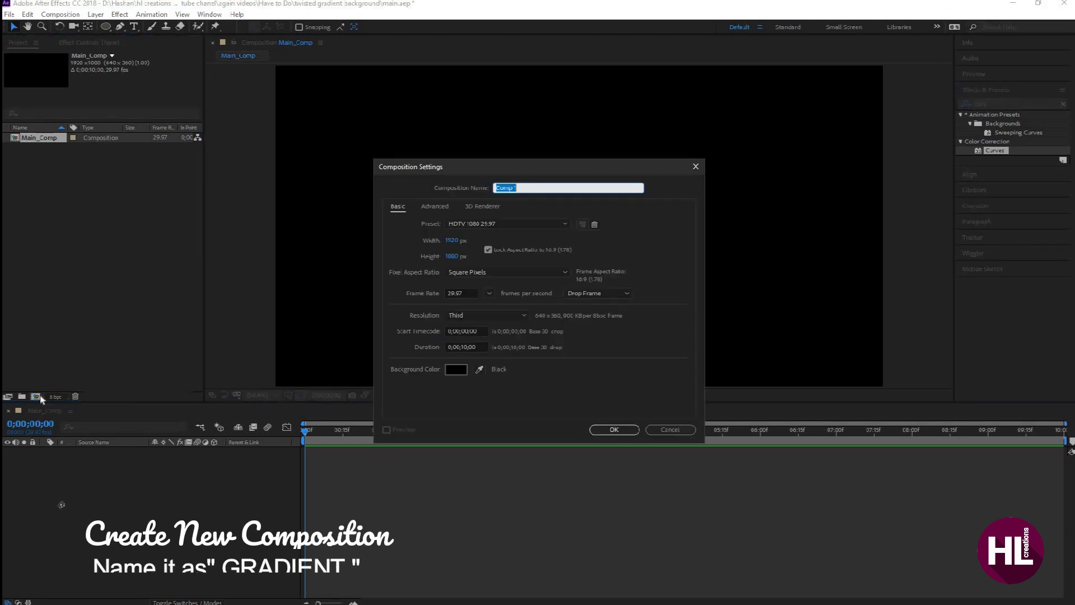
type("G")
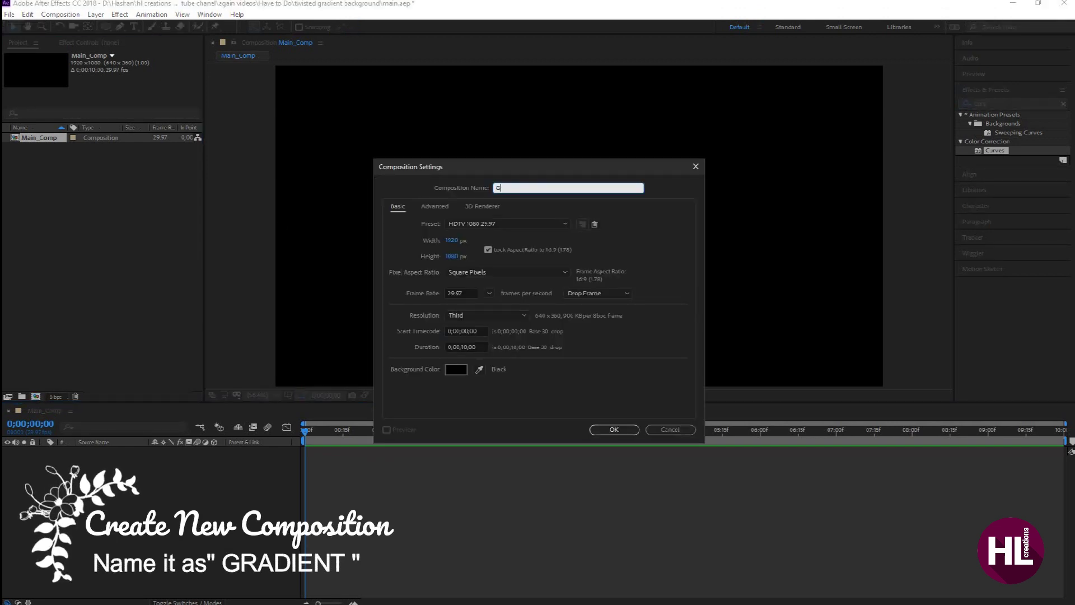
type("radient_Comp")
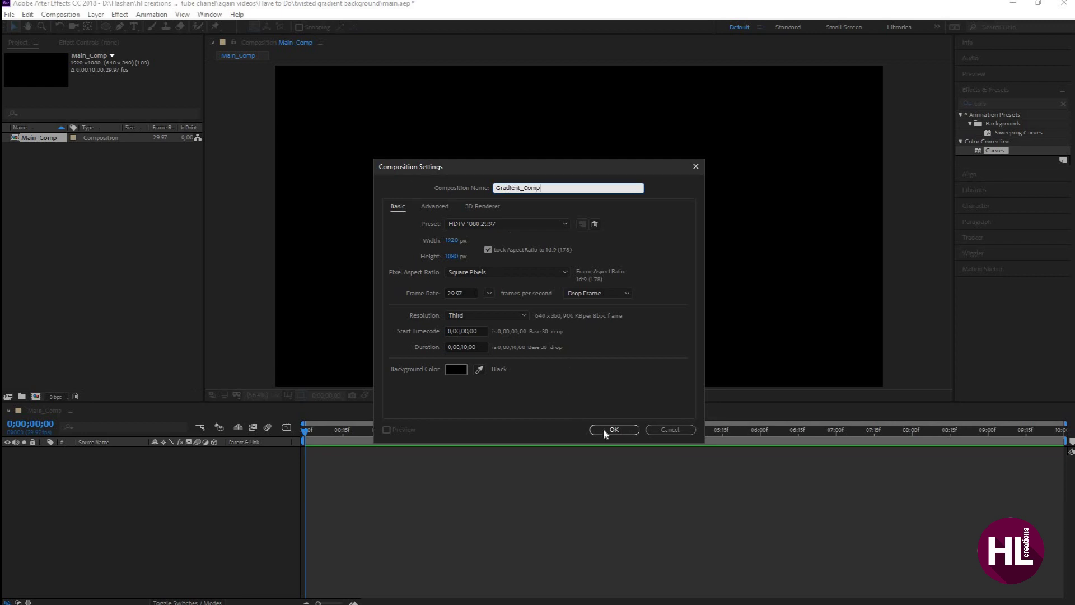
left_click(614, 430)
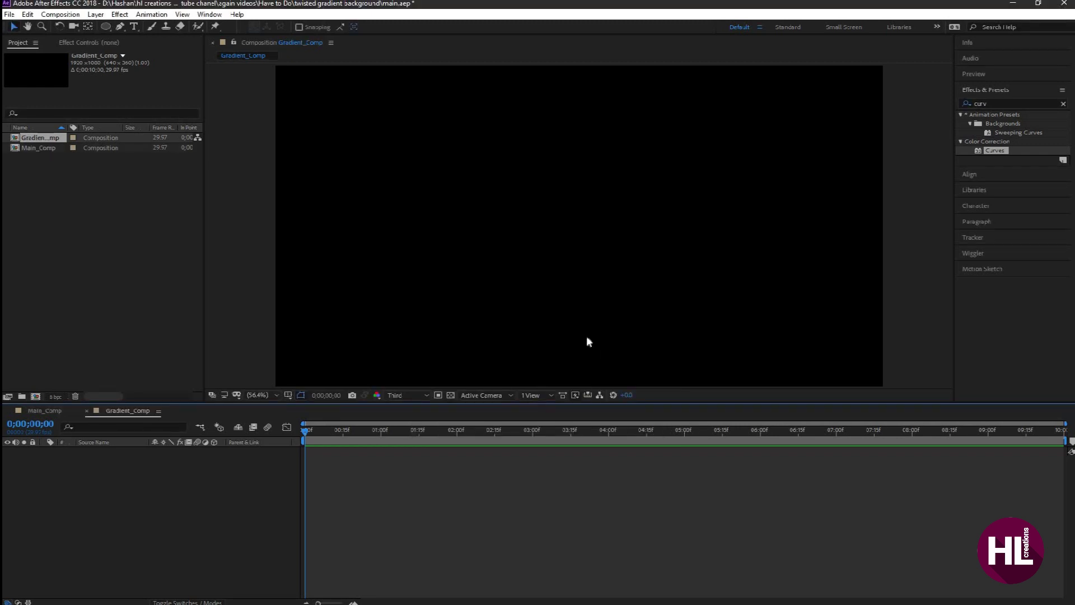
Draw a circle near the top-left of the frame with the Ellipse tool.
left_click(106, 28)
left_click_drag(304, 94, 389, 174)
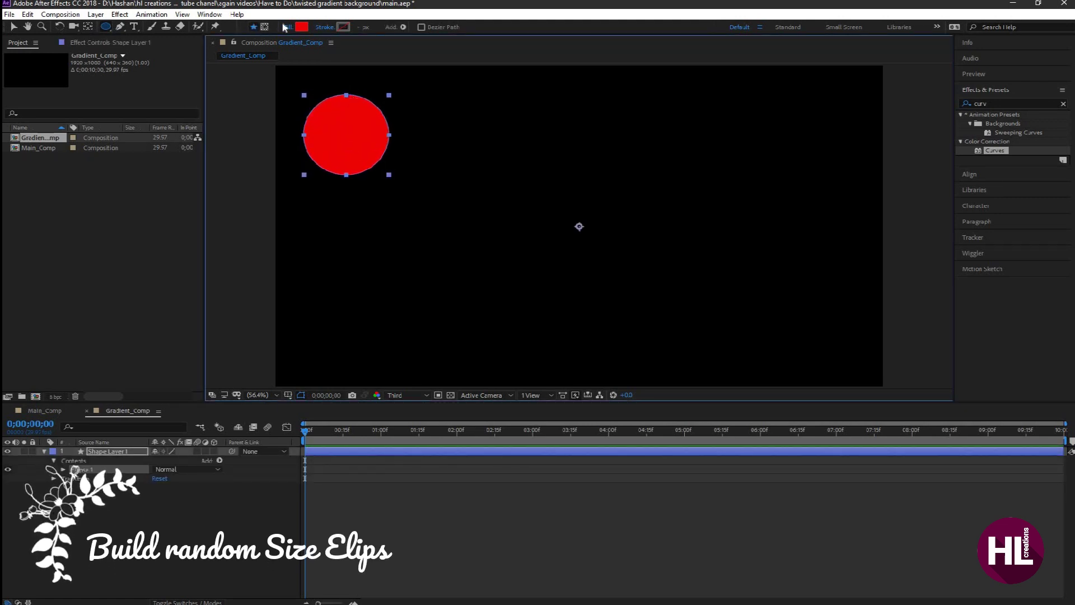
left_click(12, 26)
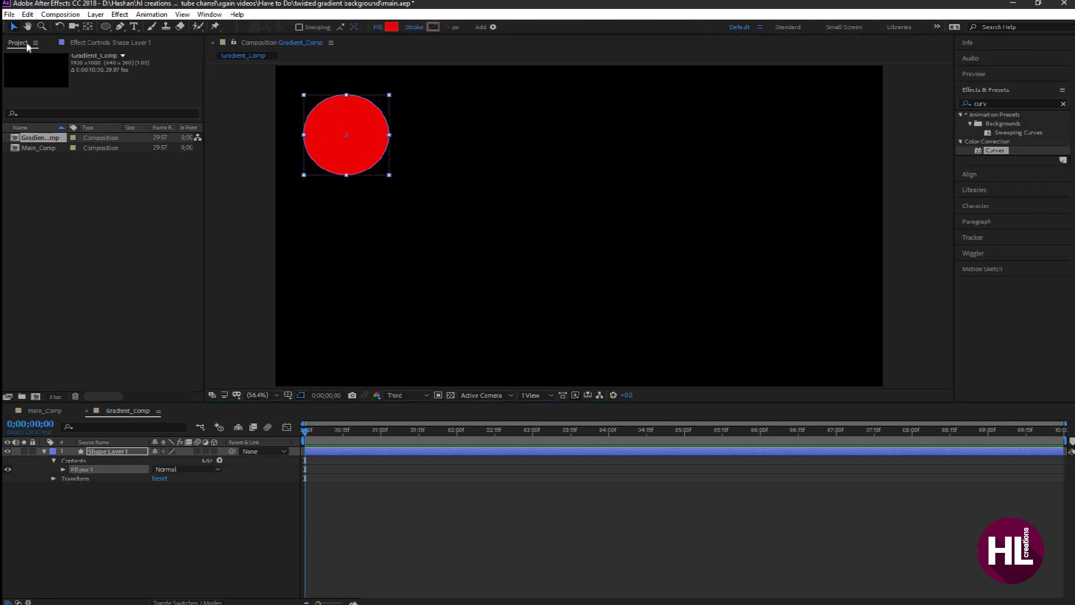
Apply the Fill effect to the circle layer and shift it slightly up-left.
left_click(988, 105)
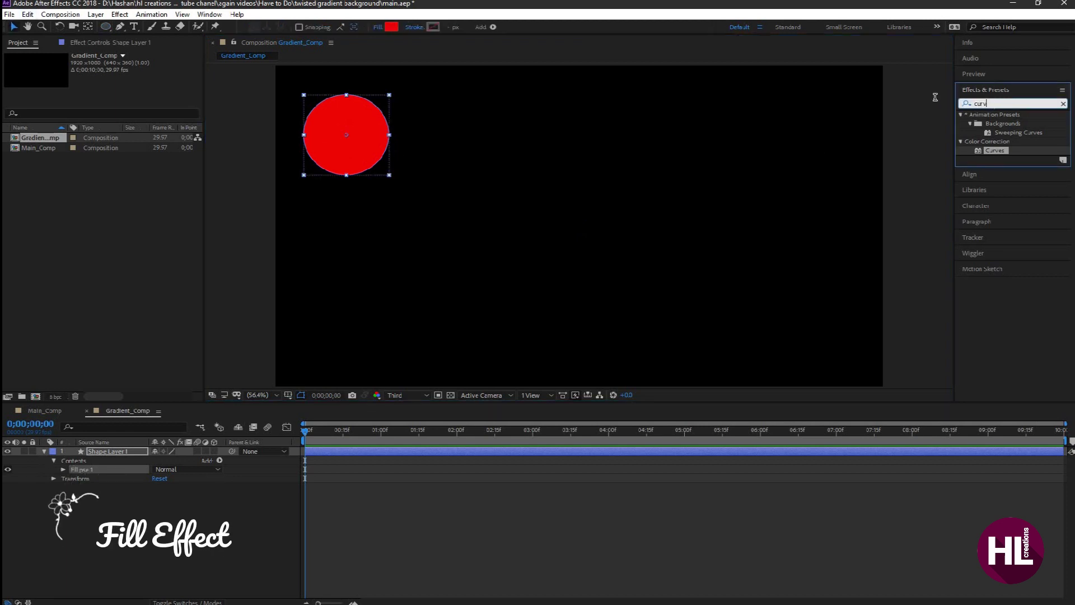
type("fill")
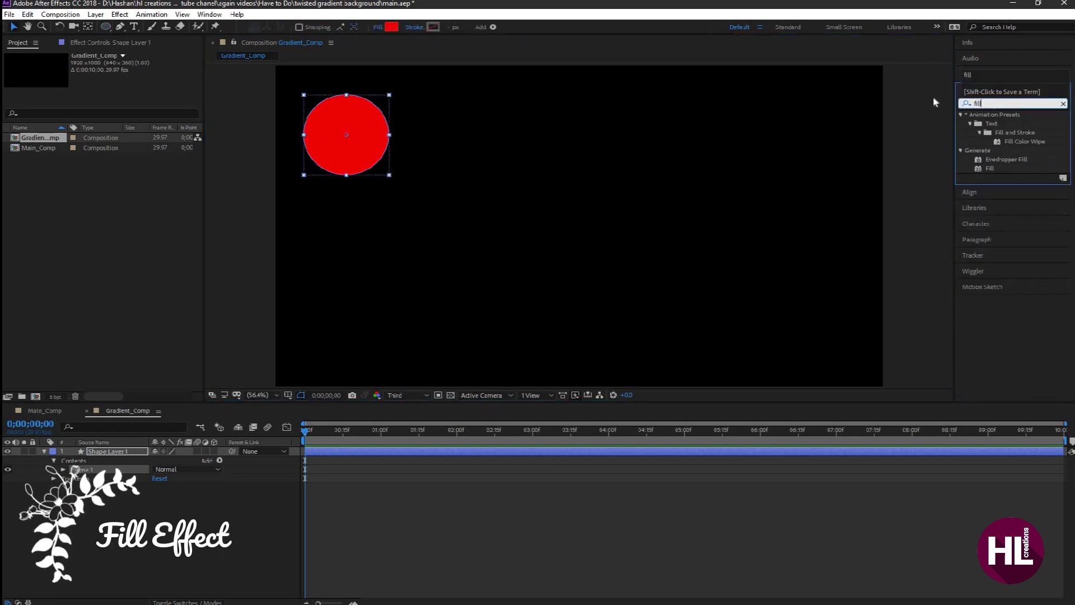
double_click(988, 168)
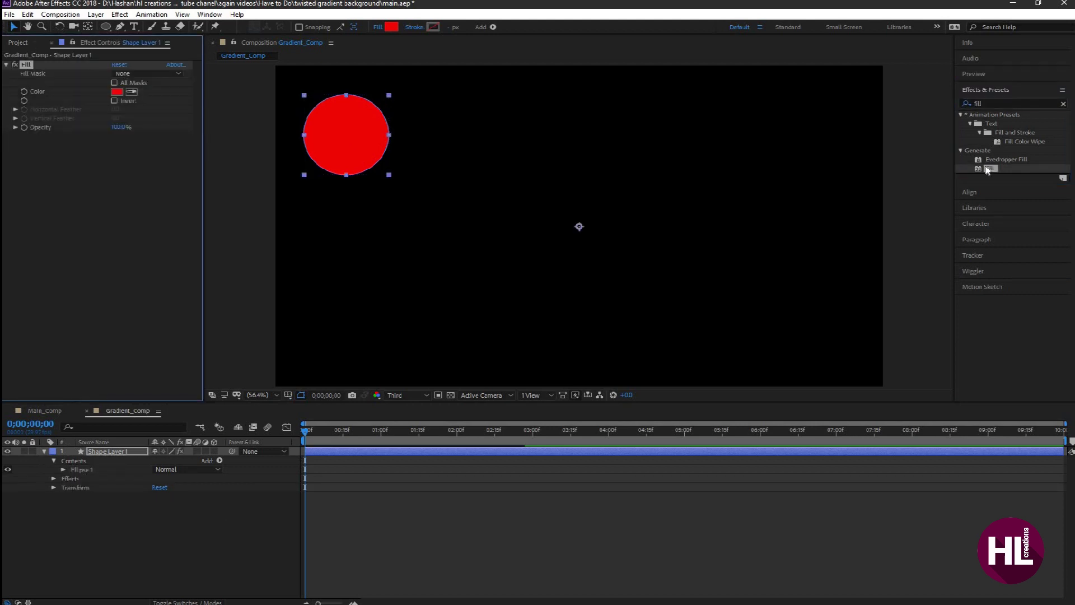
left_click_drag(363, 138, 354, 119)
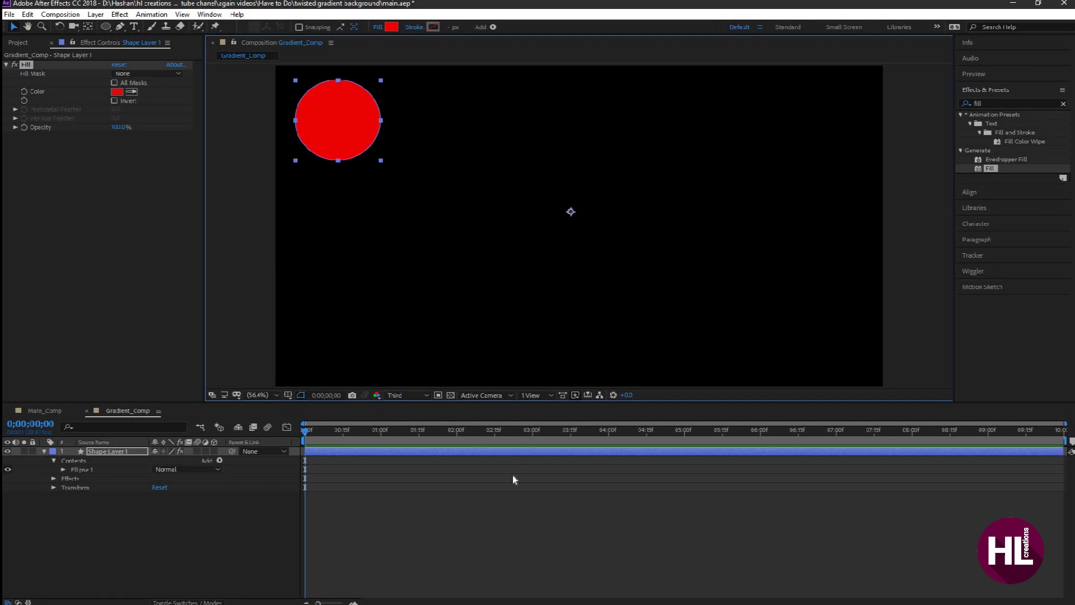
Set the circle's Fill colour to pink FF006C.
key("alt+Tab")
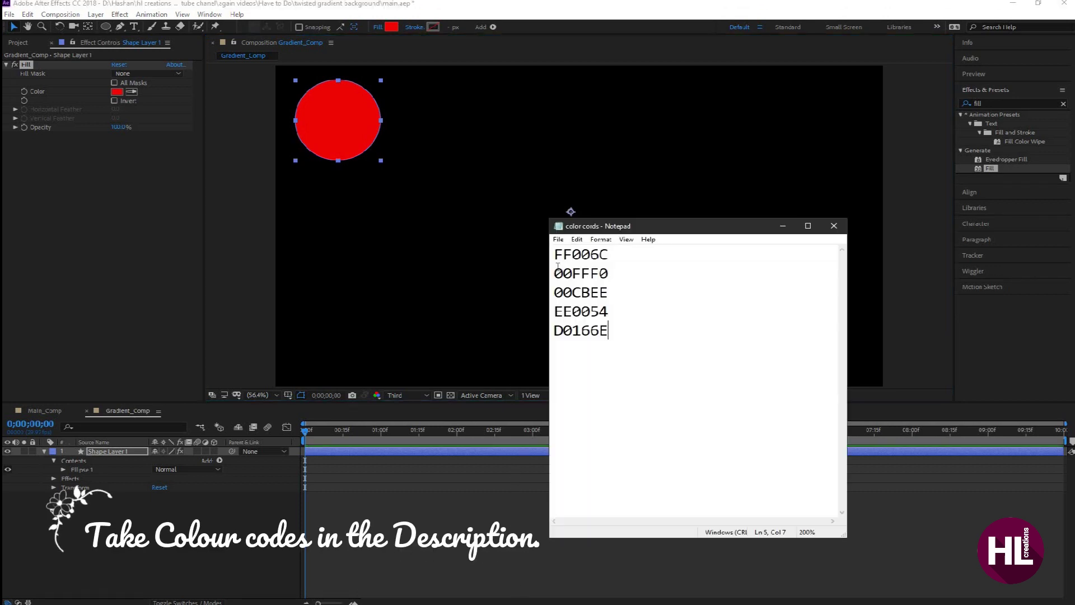
left_click_drag(622, 223, 706, 215)
key("ctrl+c")
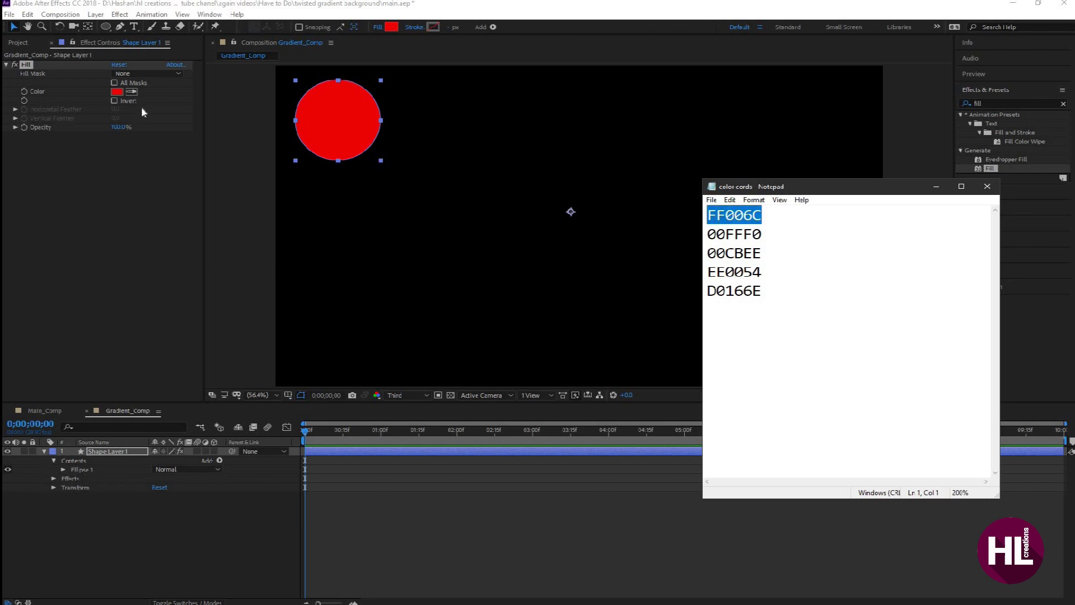
left_click(119, 93)
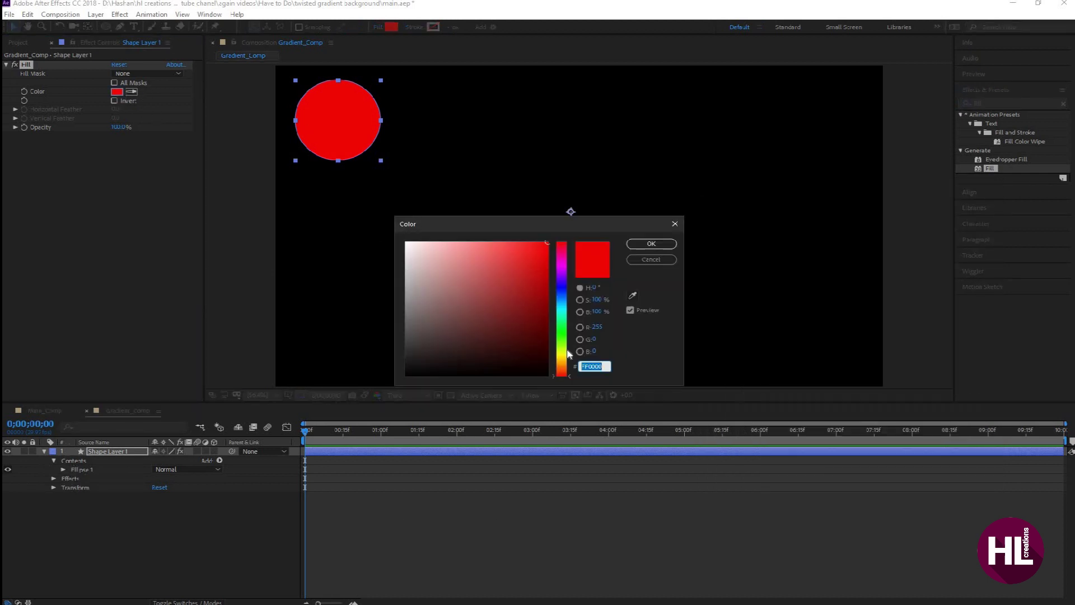
key("ctrl+v")
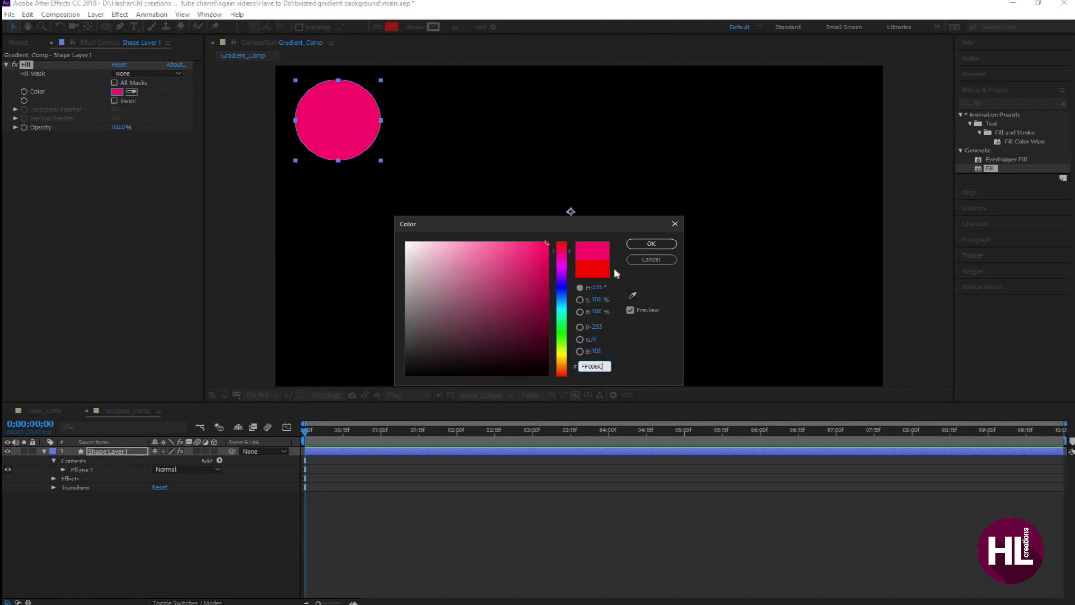
left_click(637, 243)
left_click(339, 126)
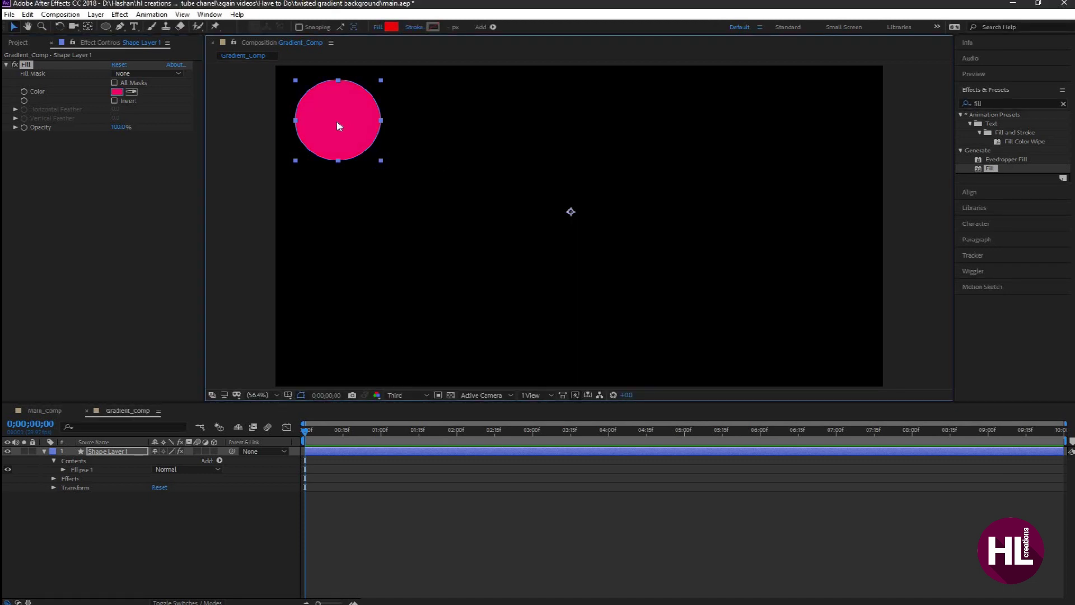
left_click(969, 108)
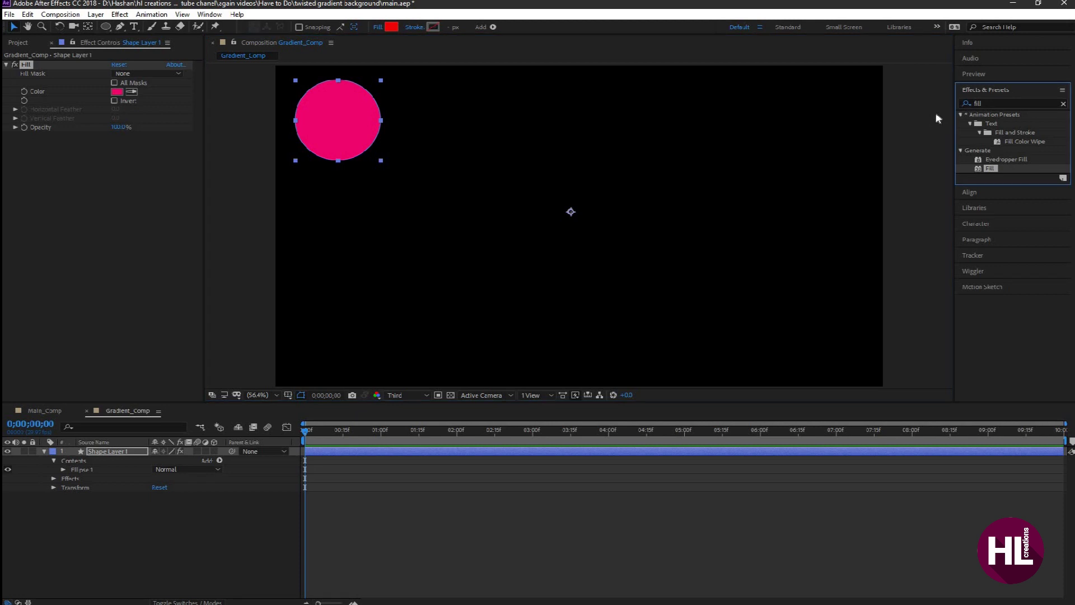
Apply a Drop Shadow effect to the pink circle layer.
left_click(990, 102)
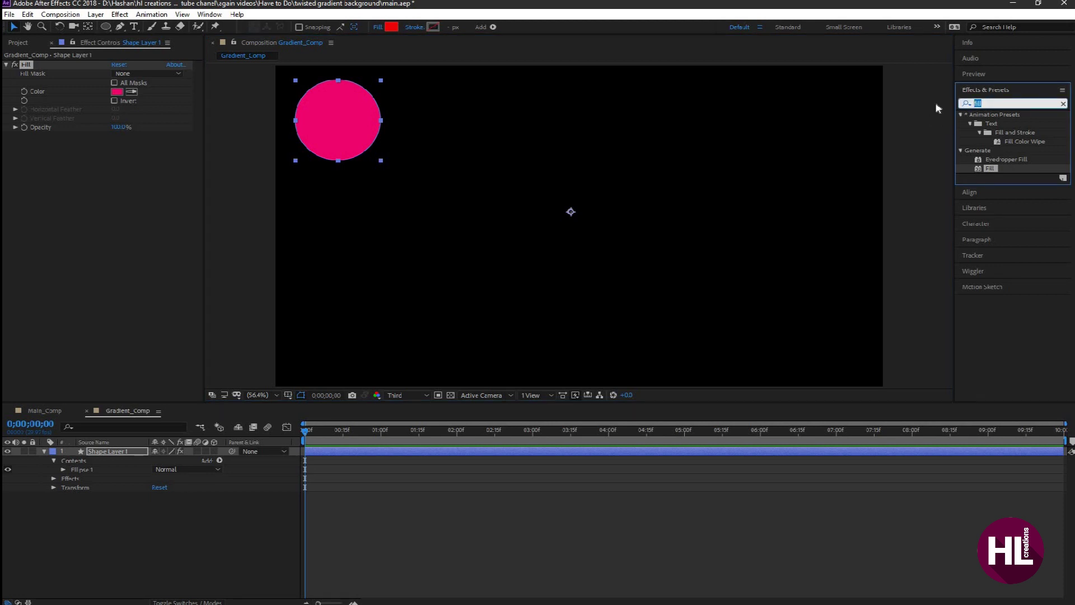
type("drop")
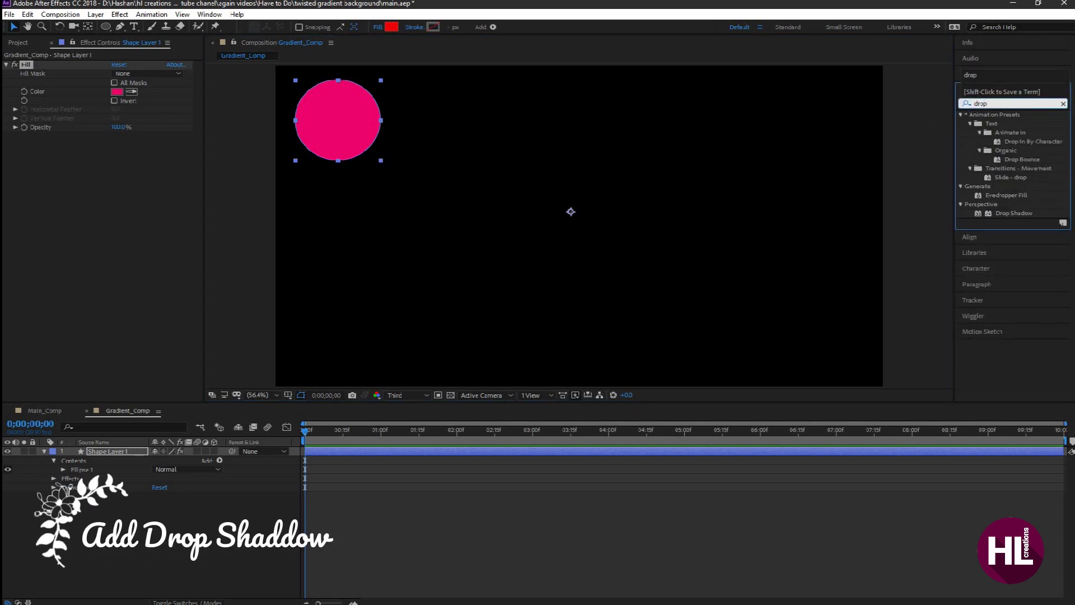
double_click(1011, 214)
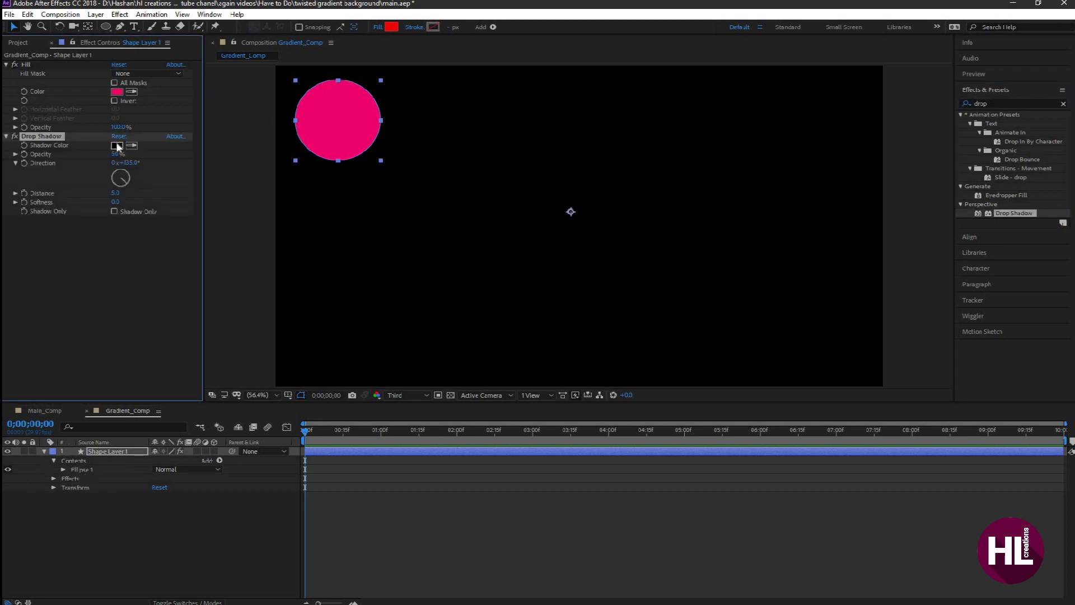
Set the shadow colour to D0166E and its distance to 90.
key("alt+Tab")
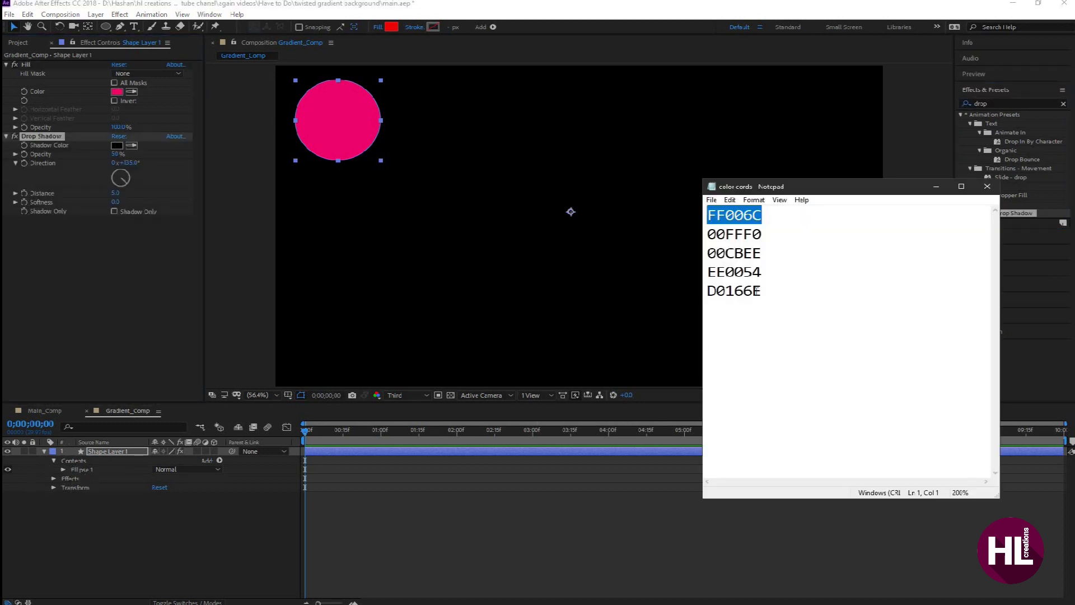
left_click_drag(763, 291, 682, 296)
key("ctrl+c")
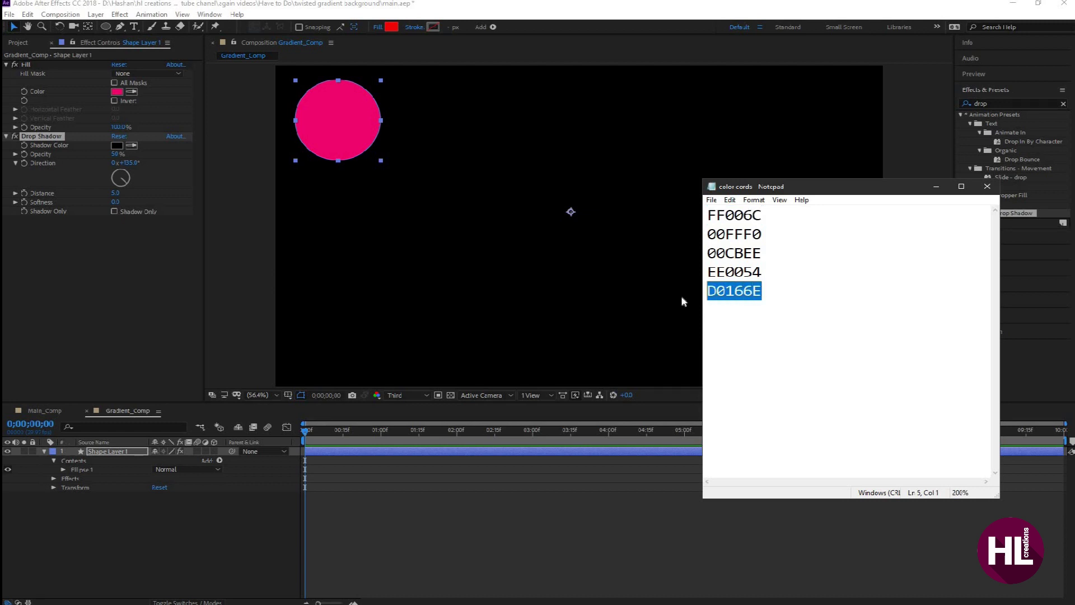
left_click(116, 145)
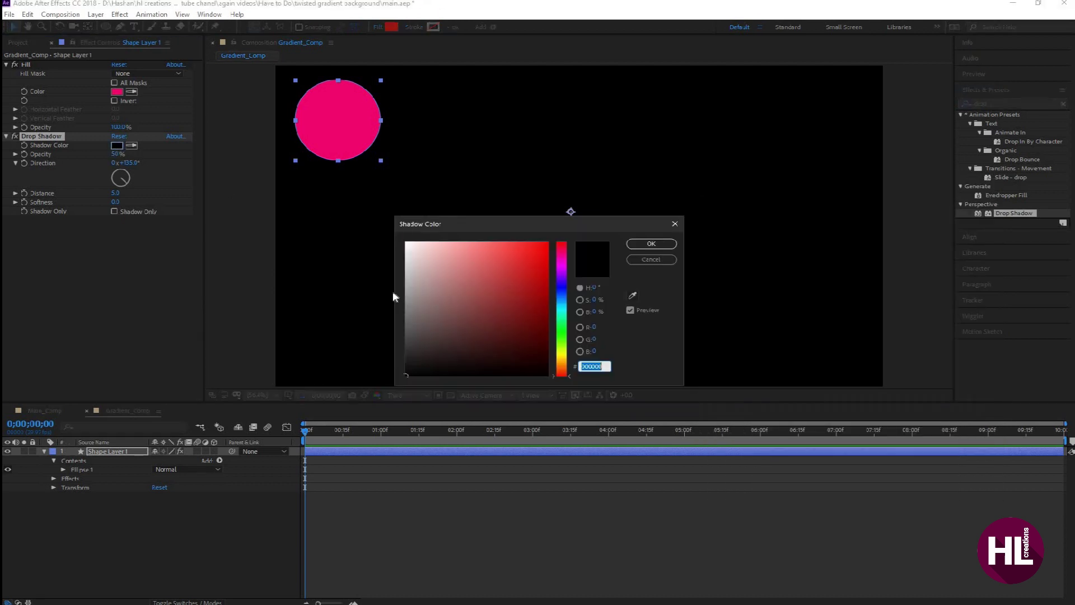
key("ctrl+v")
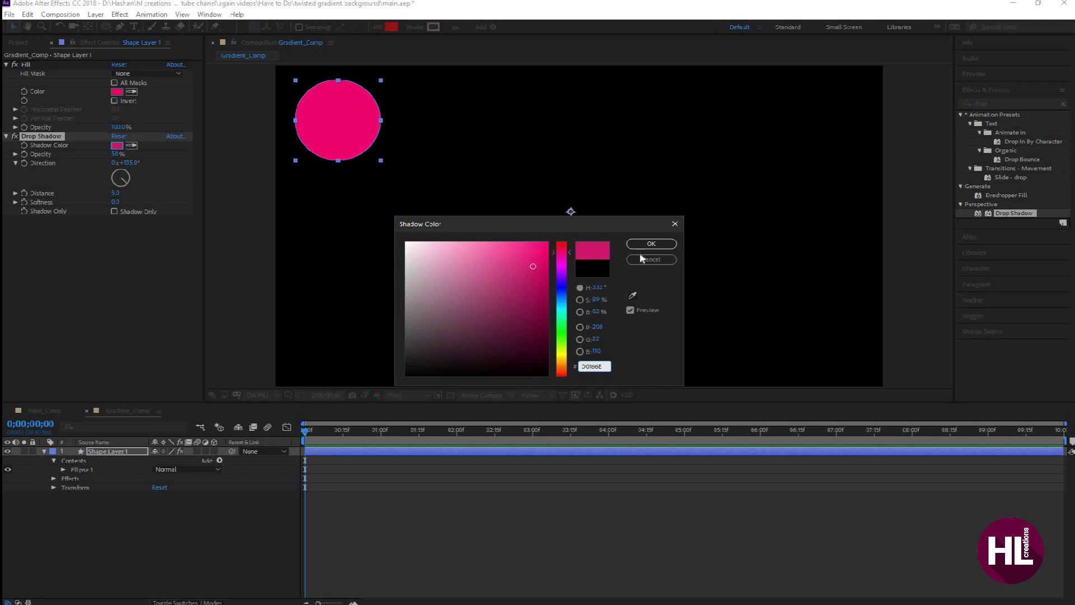
left_click(648, 244)
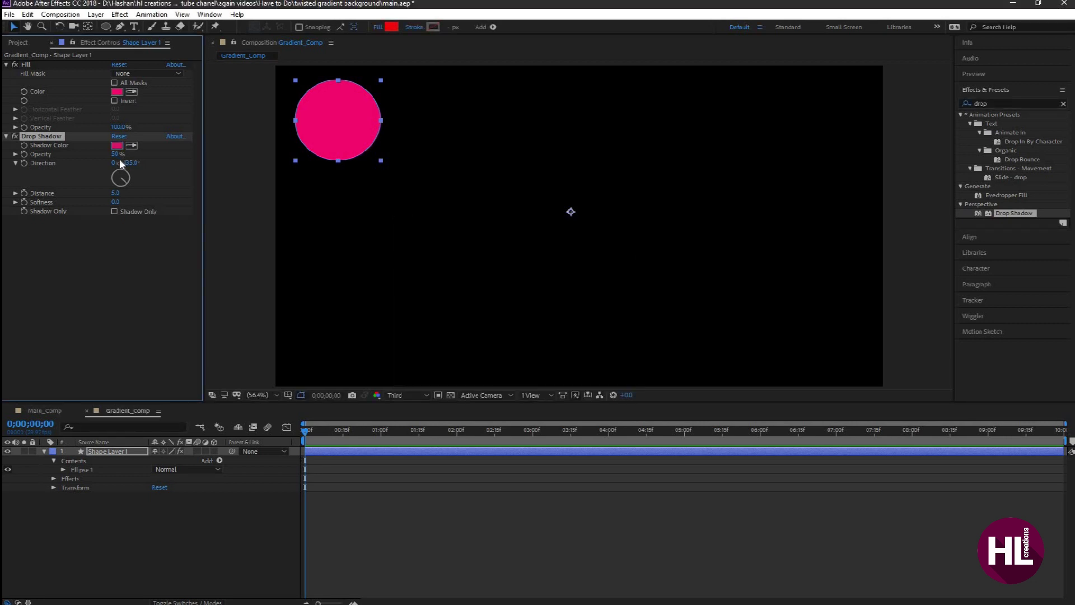
left_click_drag(116, 194, 164, 196)
left_click(117, 193)
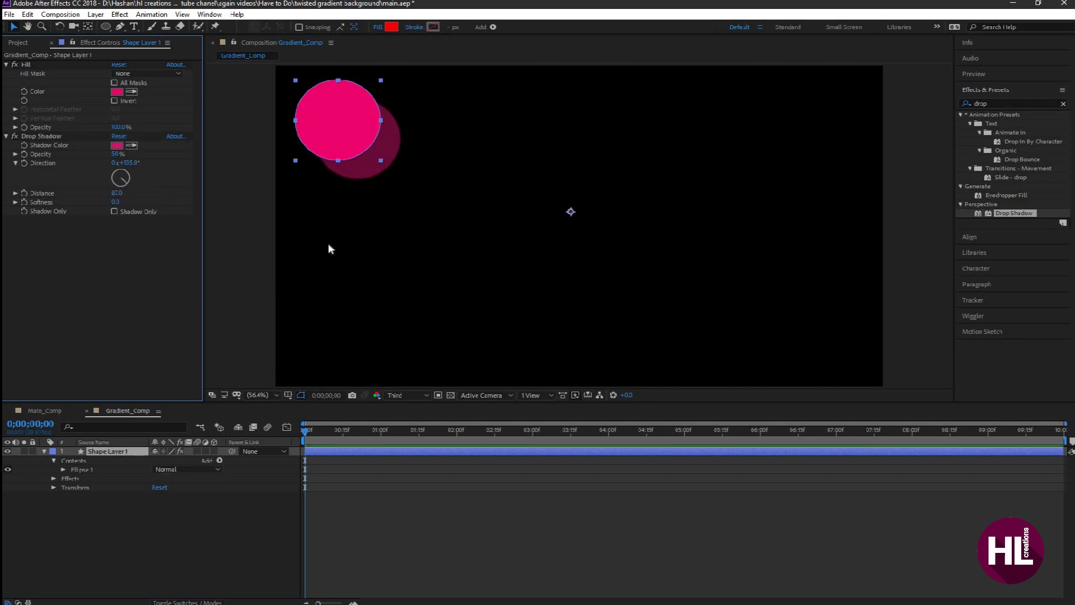
key("Return")
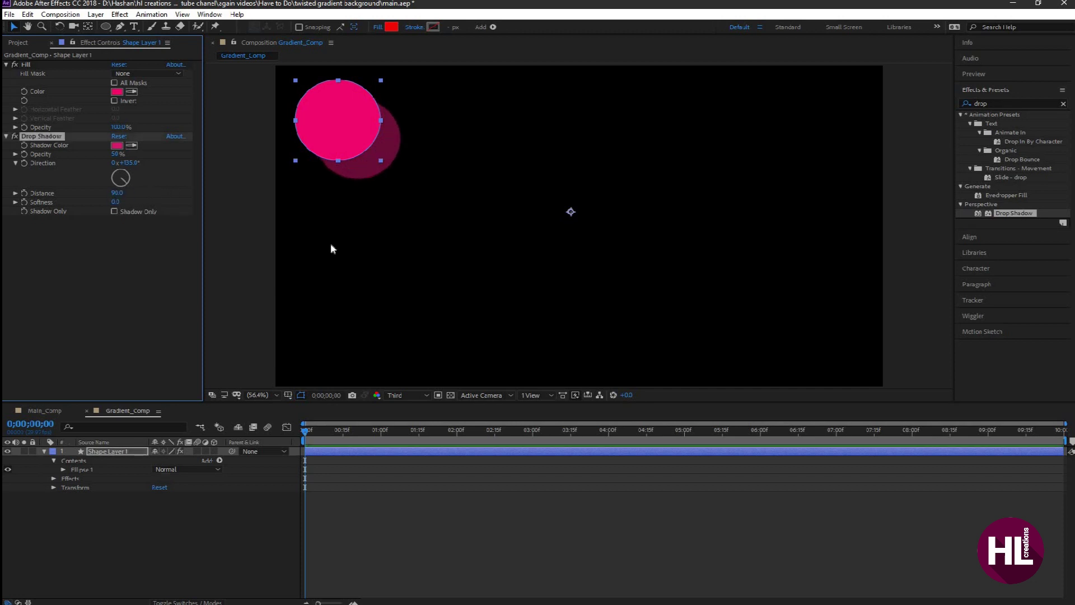
left_click(123, 271)
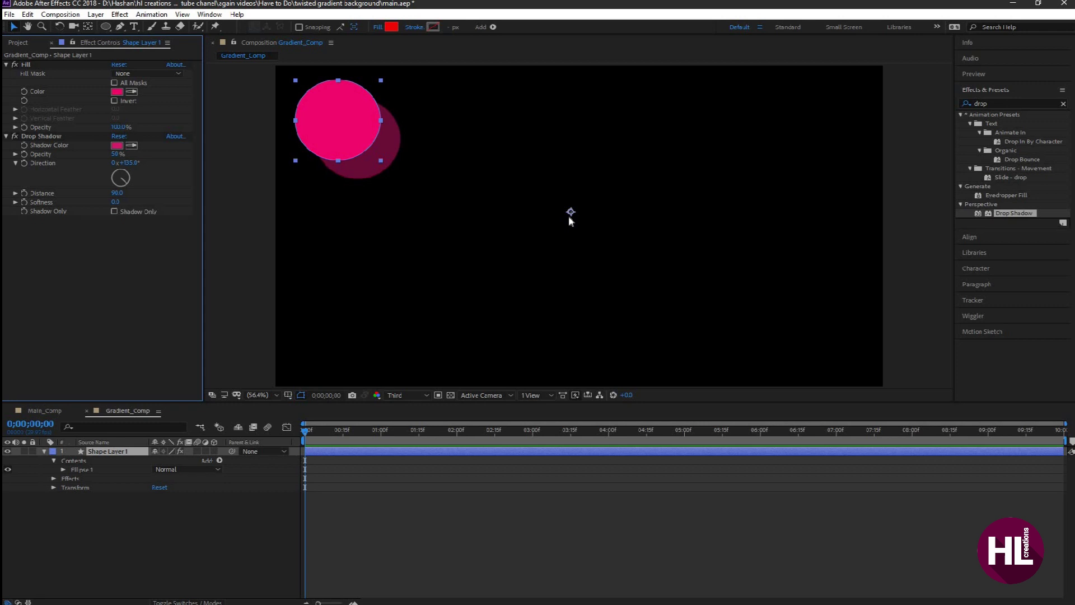
Create a new full-frame solid layer named Background.
key("ctrl+y")
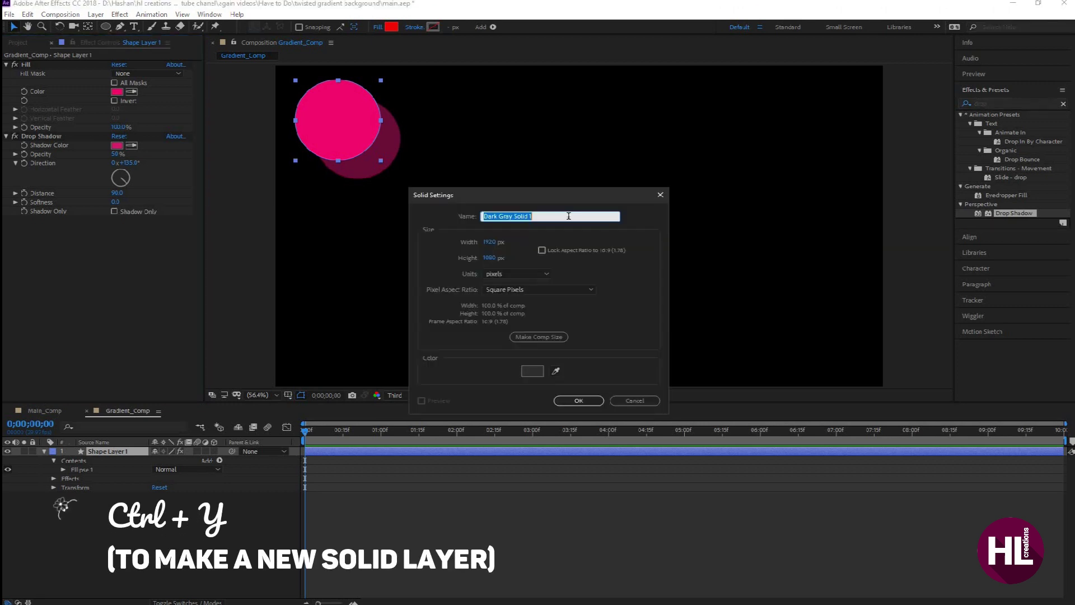
type("E")
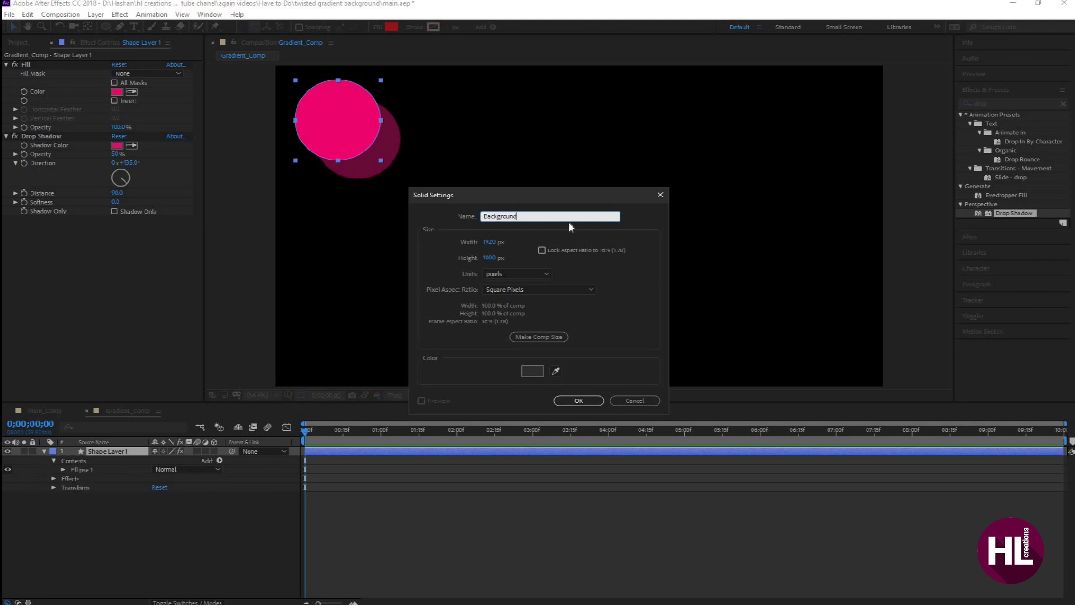
left_click(578, 400)
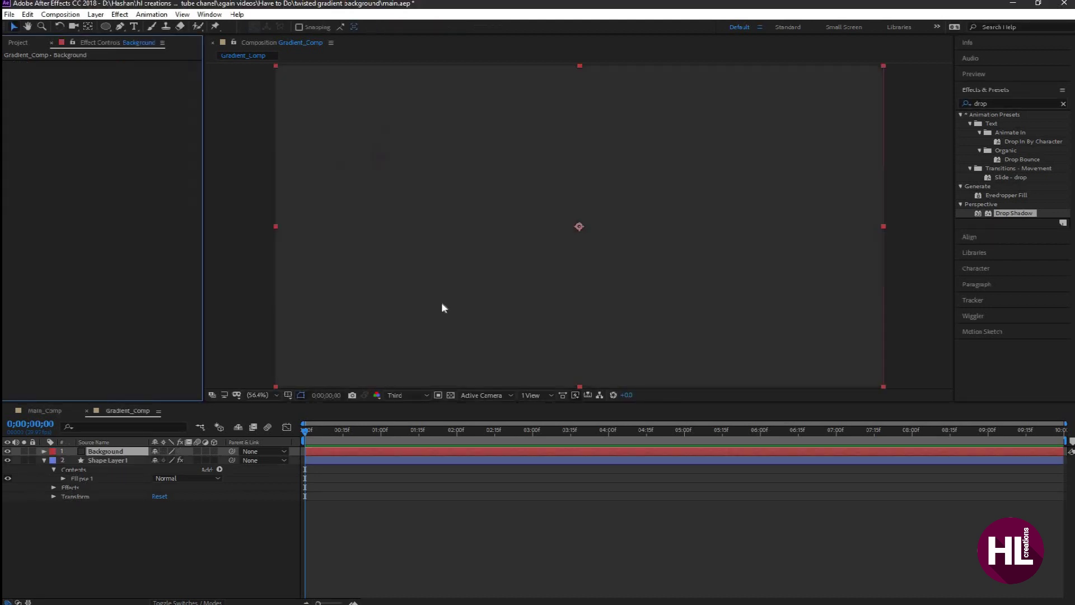
left_click(118, 448)
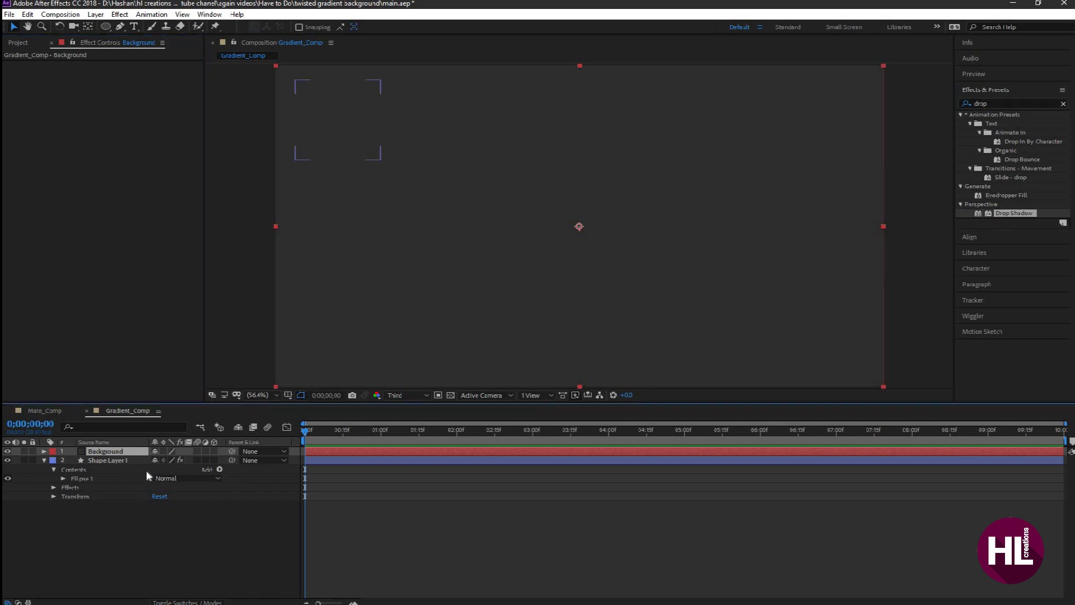
Apply the Fill effect to the Background layer.
left_click(994, 103)
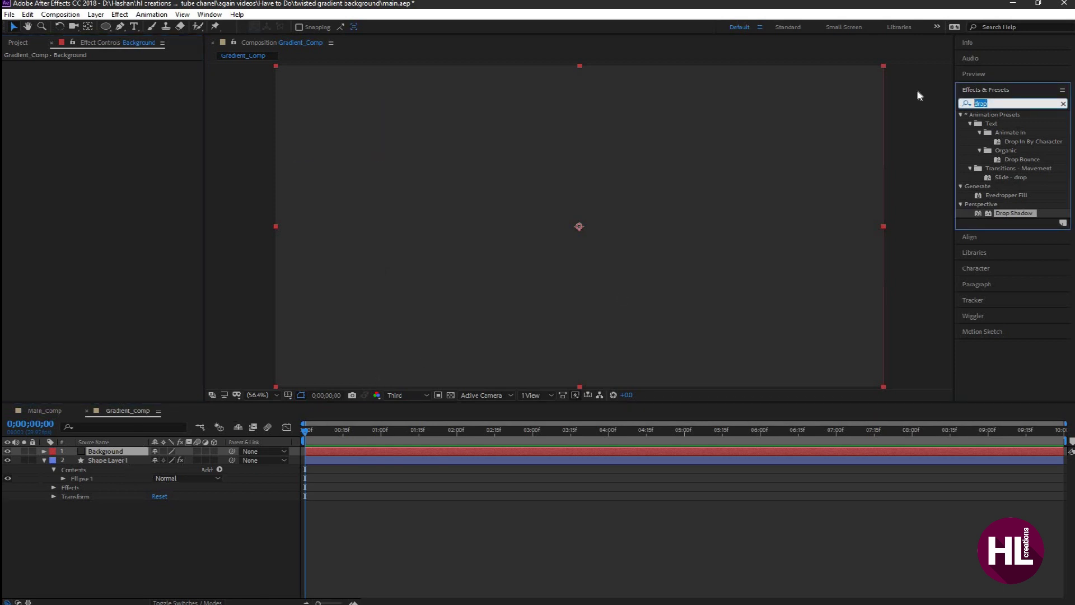
type("fill")
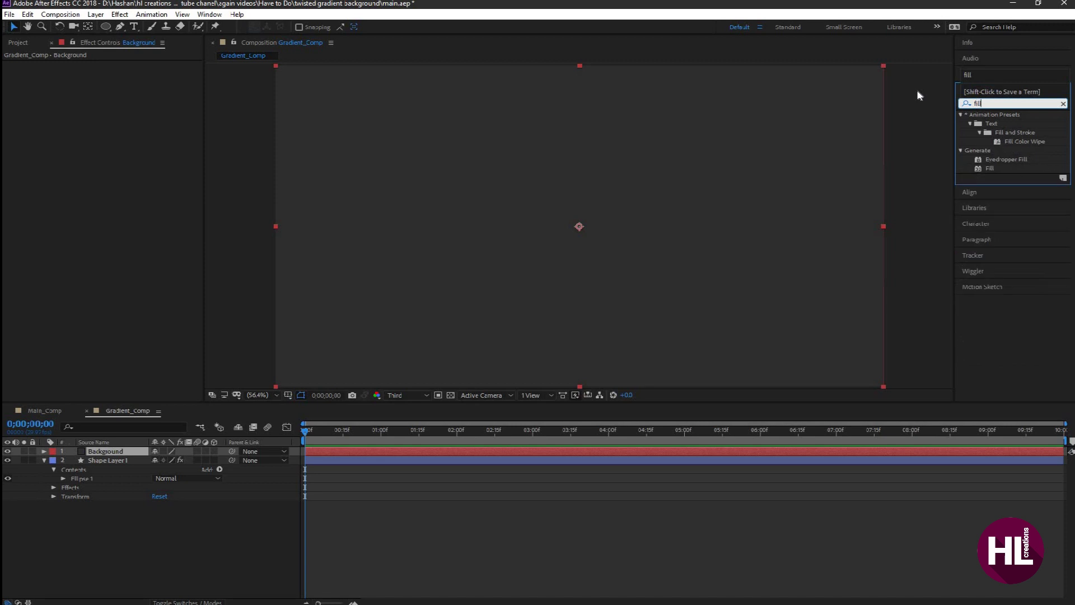
double_click(983, 168)
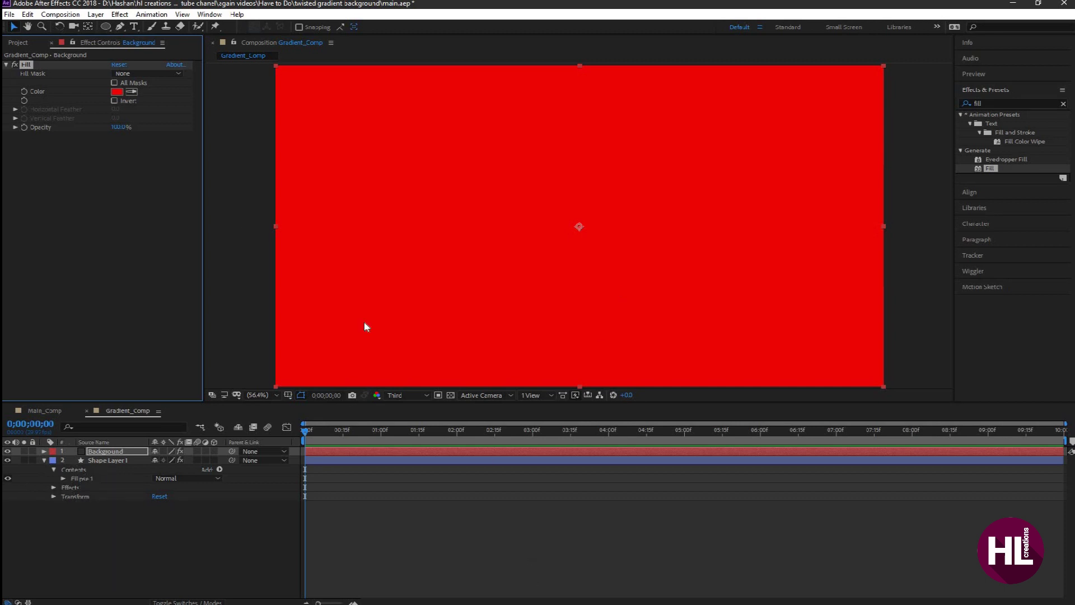
Set the Background's Fill colour to dark purple 1F0C2C.
left_click(116, 91)
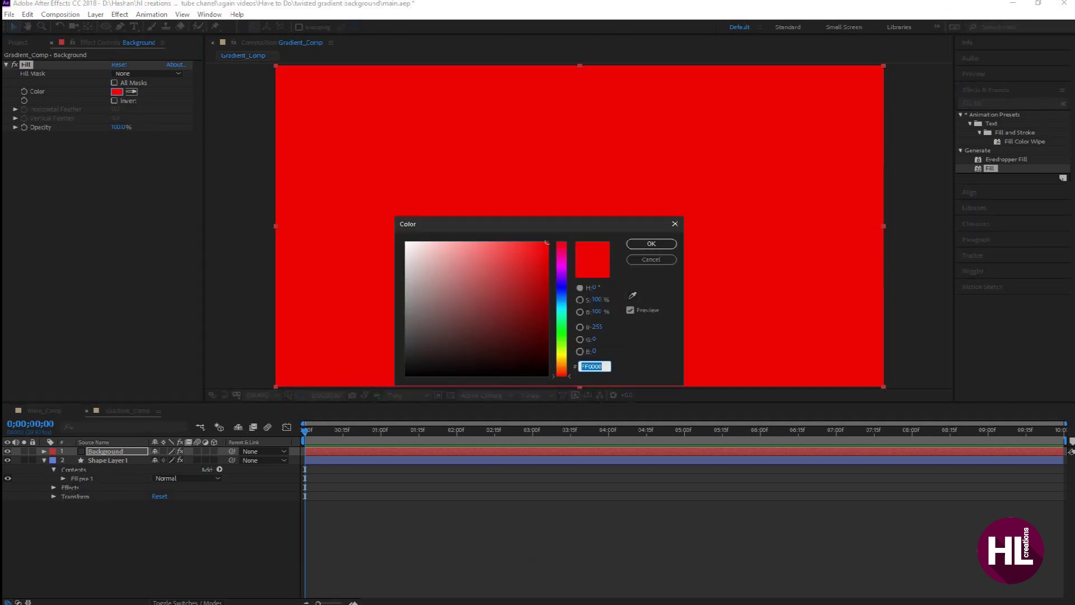
key("alt+Tab")
left_click(731, 311)
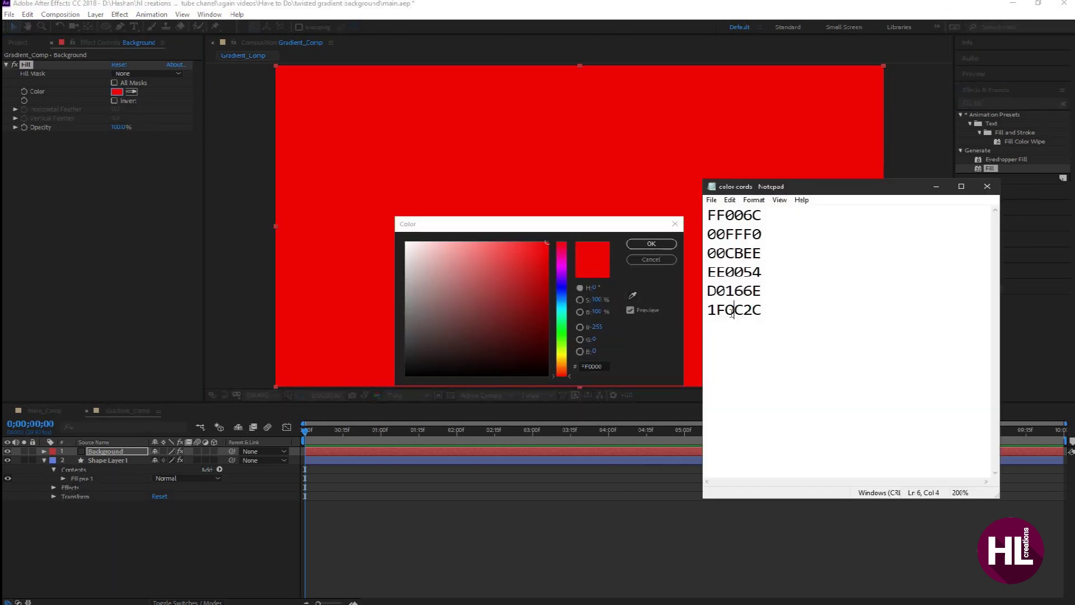
left_click_drag(764, 311, 695, 315)
key("ctrl+c")
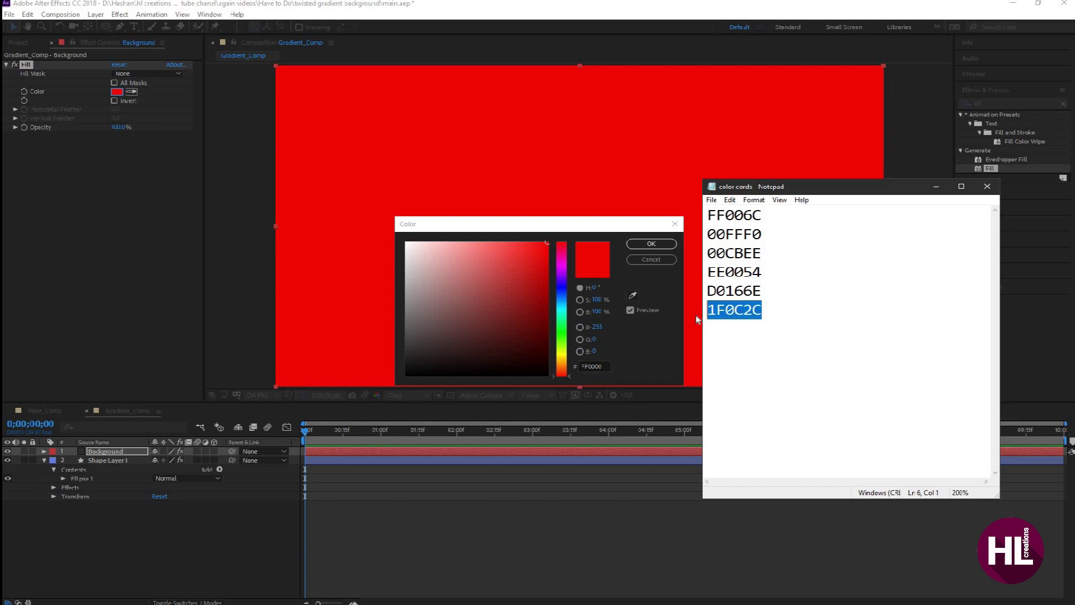
left_click(595, 367)
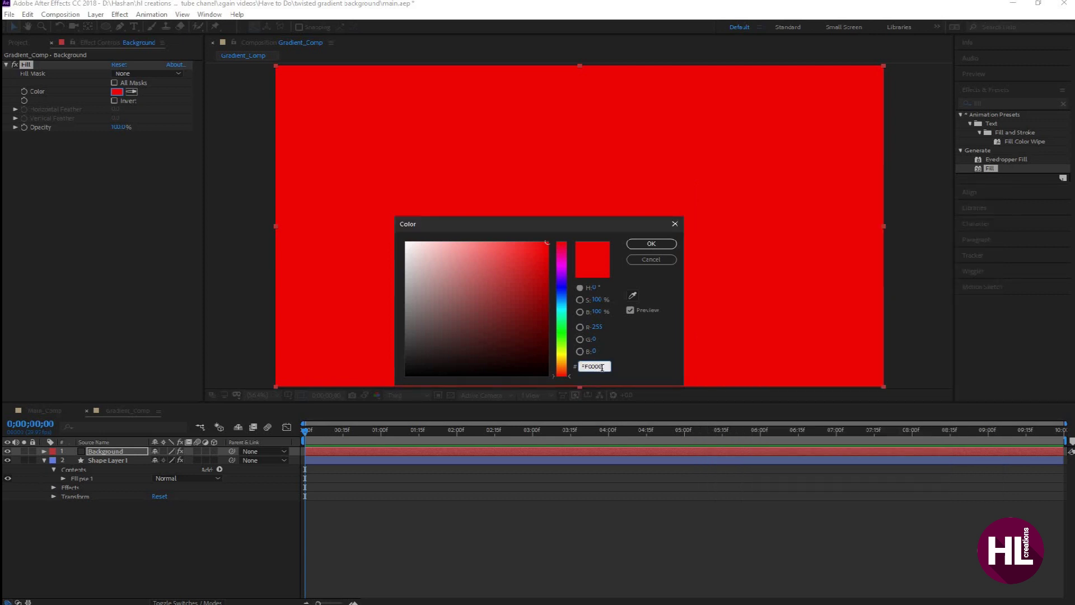
left_click_drag(604, 367, 581, 366)
key("ctrl+v")
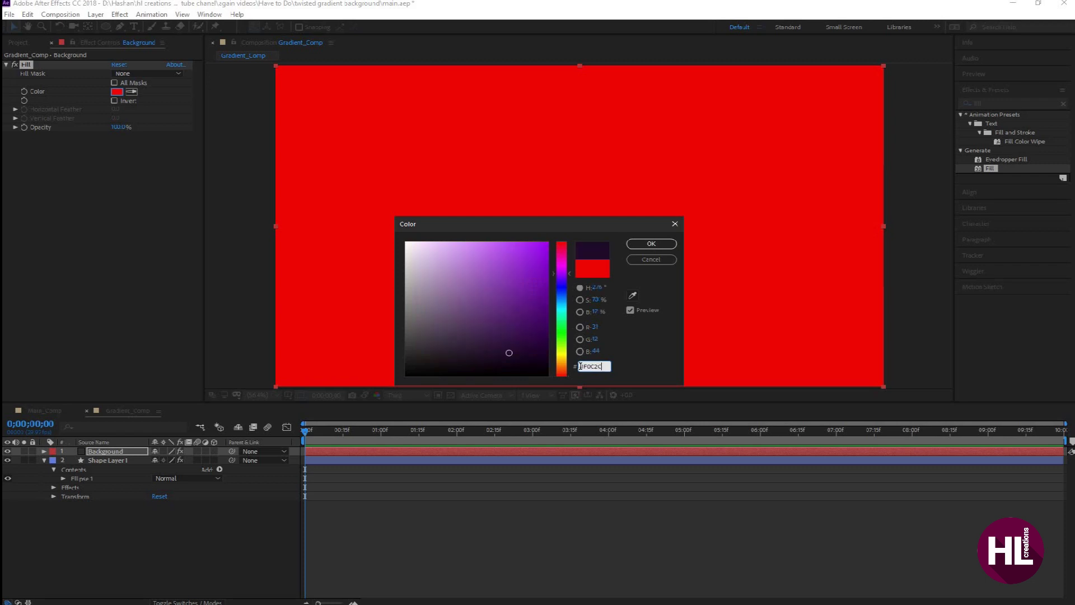
left_click(648, 245)
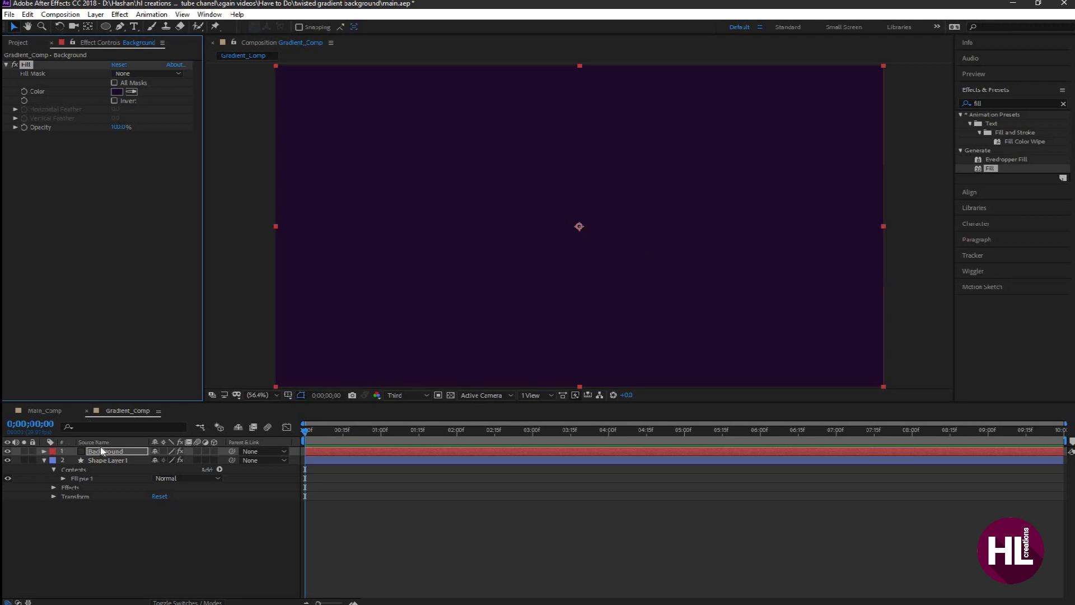
Move Background below Shape Layer 1, then duplicate the pink circle and drag the copy down-right.
left_click_drag(110, 454, 102, 494)
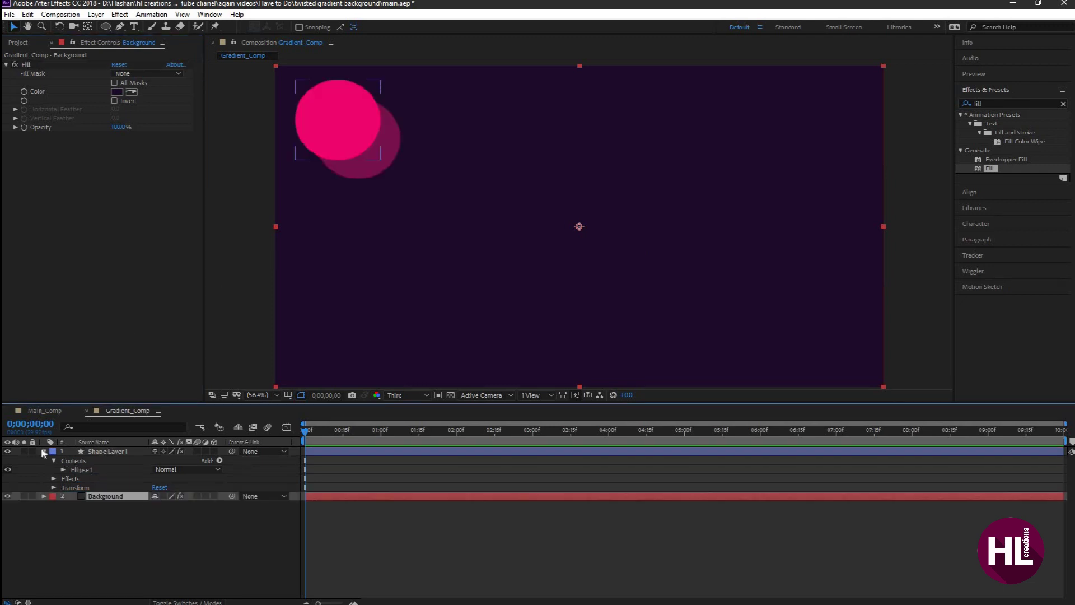
left_click(44, 452)
left_click(120, 450)
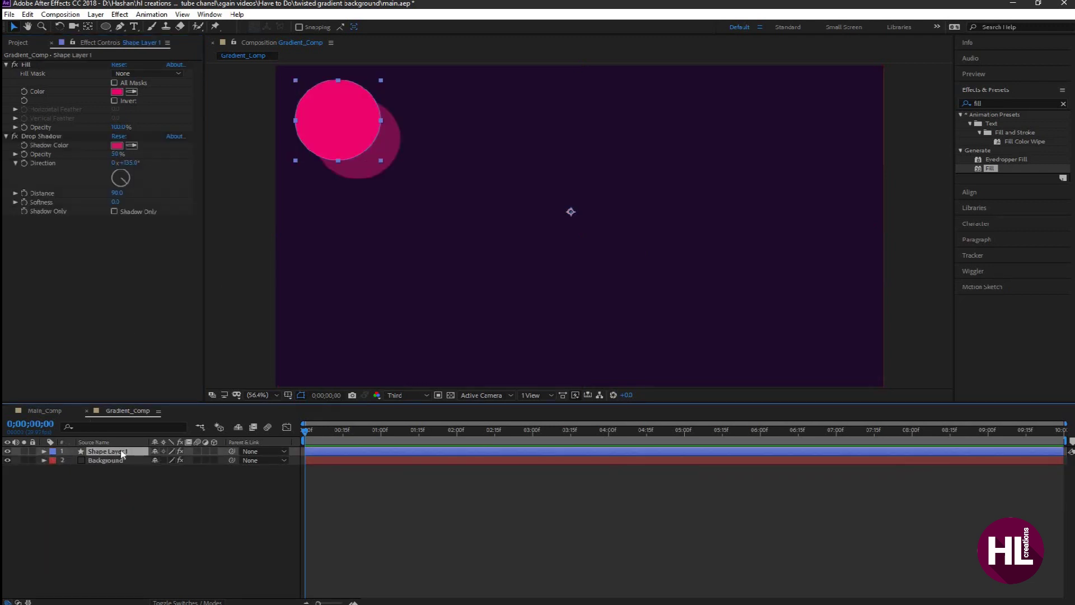
key("ctrl+d")
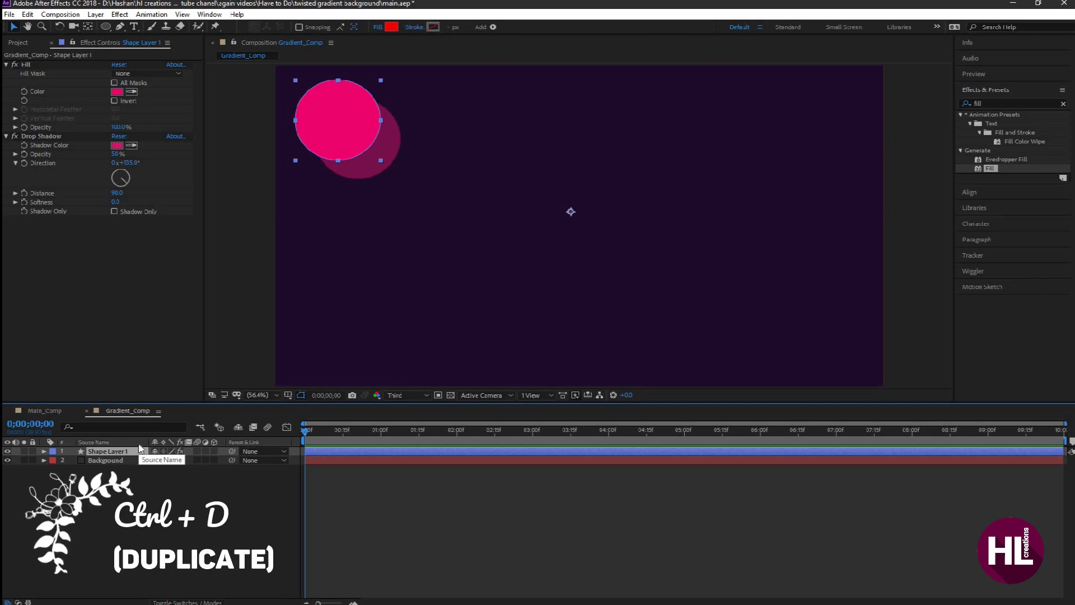
key("ctrl+d")
left_click_drag(340, 116, 471, 228)
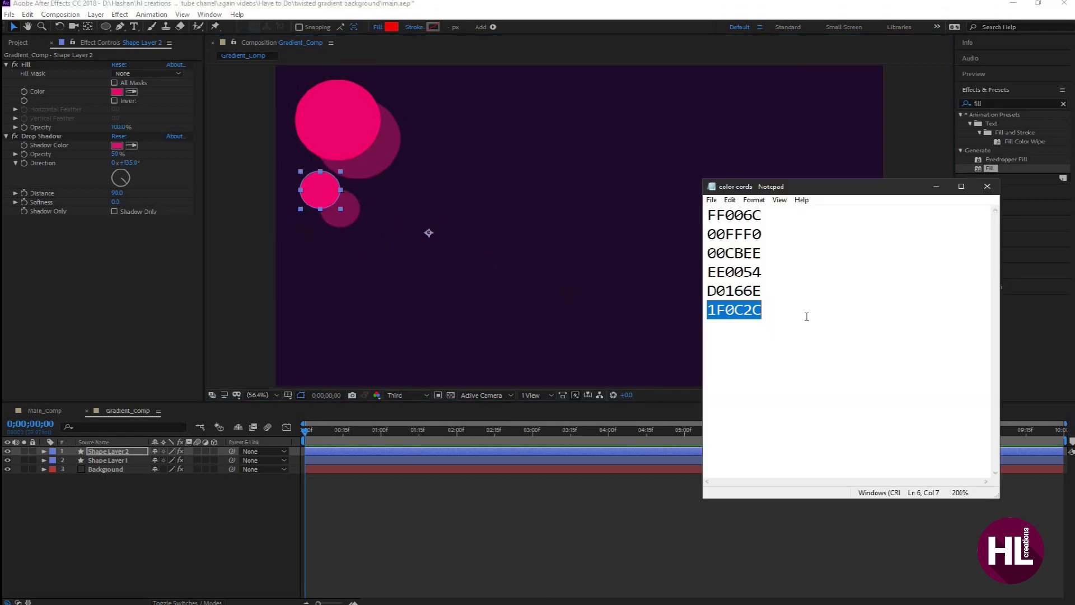
Make the small circle cyan 00CBEE and place an enlarged duplicate right of the big circle.
double_click(734, 253)
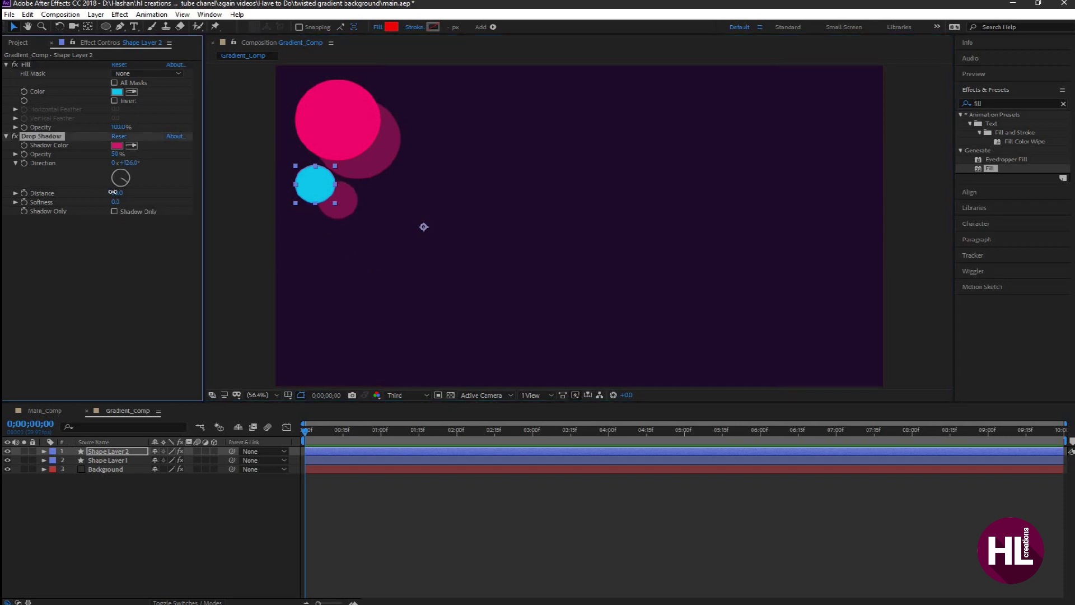
left_click(328, 197)
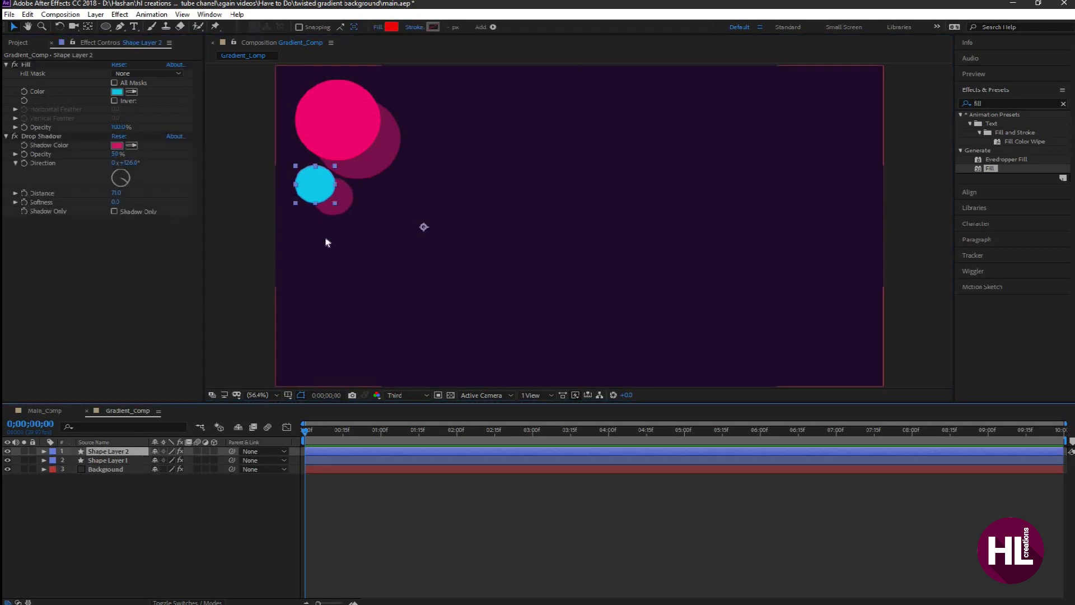
key("ctrl+d")
left_click_drag(315, 185, 450, 107)
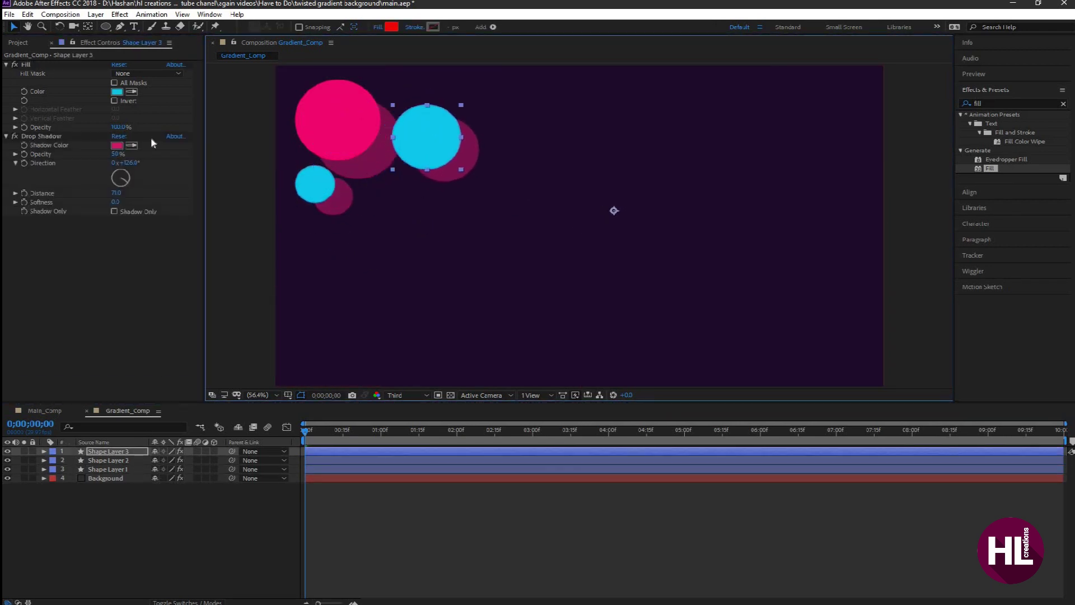
Set the enlarged copy's Fill colour to bright cyan 00FFF0 and nudge it up-left.
left_click(150, 136)
left_click(117, 92)
key("alt+Tab")
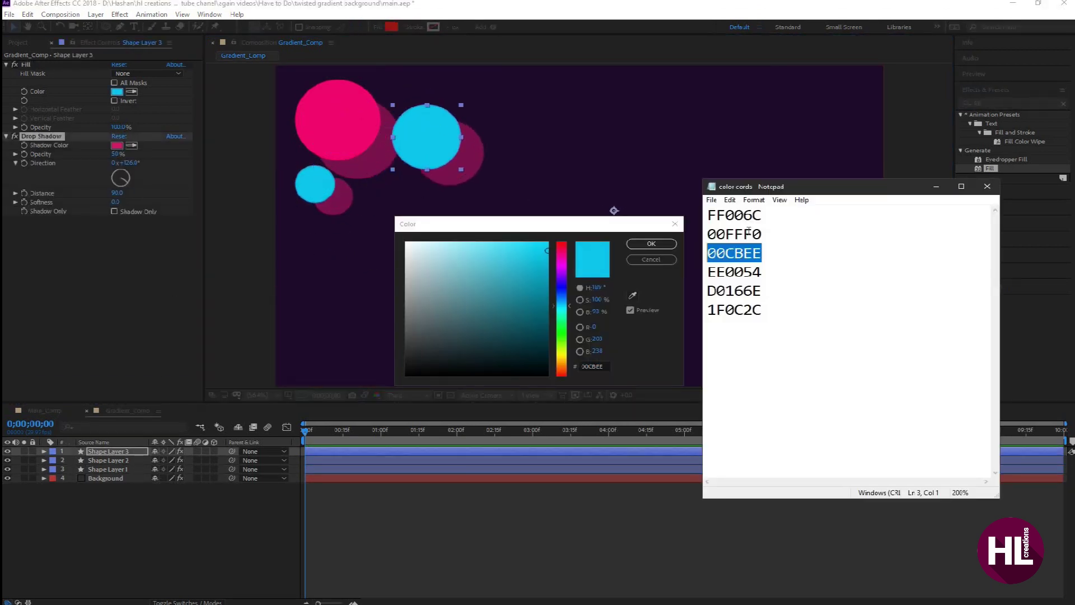
left_click_drag(761, 236, 706, 235)
right_click(725, 233)
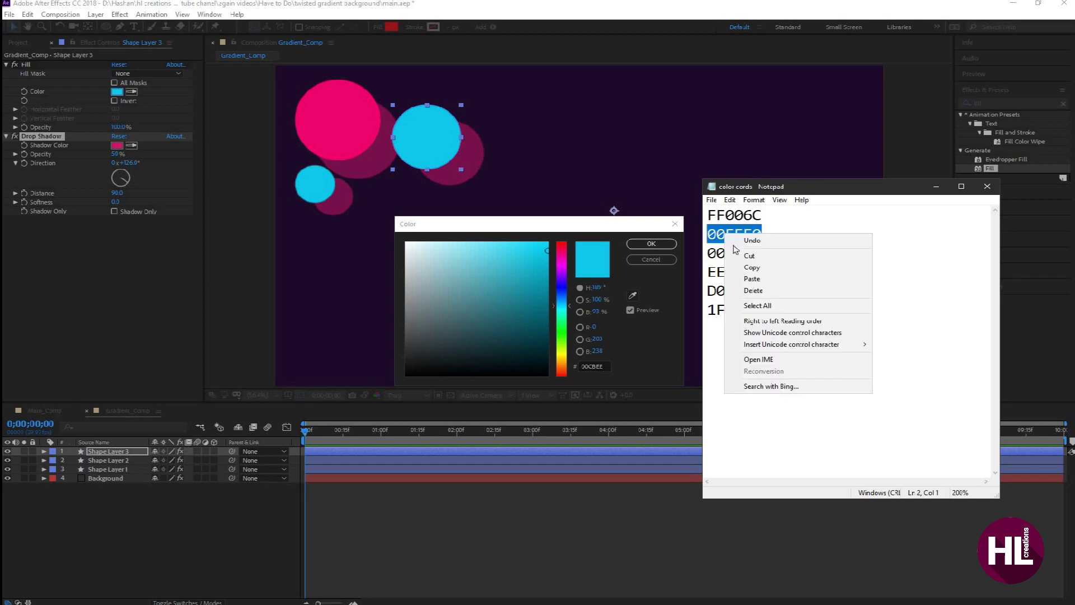
left_click(742, 267)
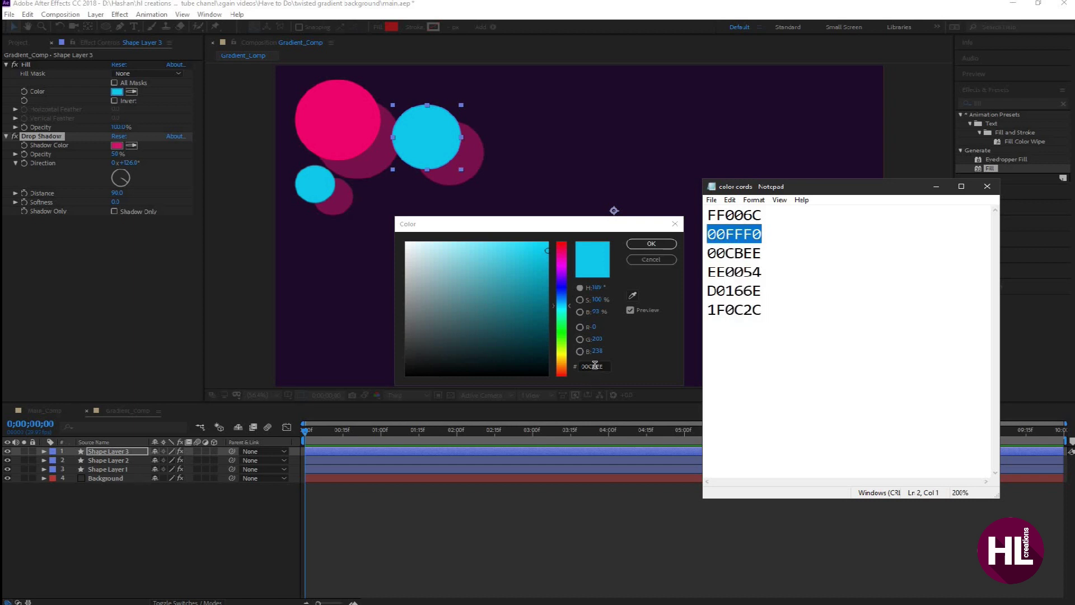
left_click(595, 366)
left_click_drag(602, 367, 586, 365)
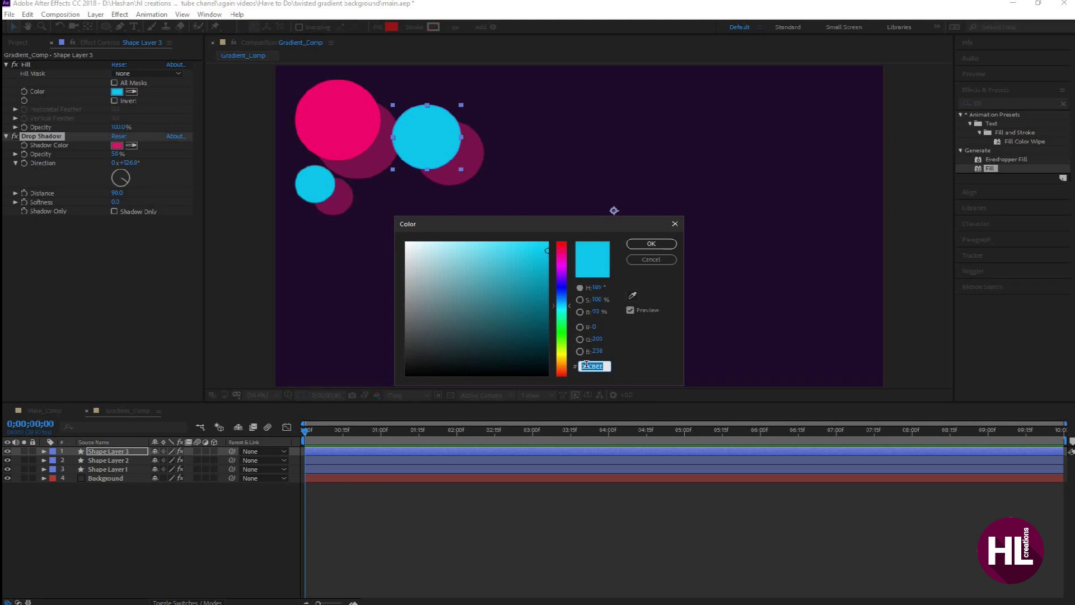
key("ctrl+v")
left_click(650, 243)
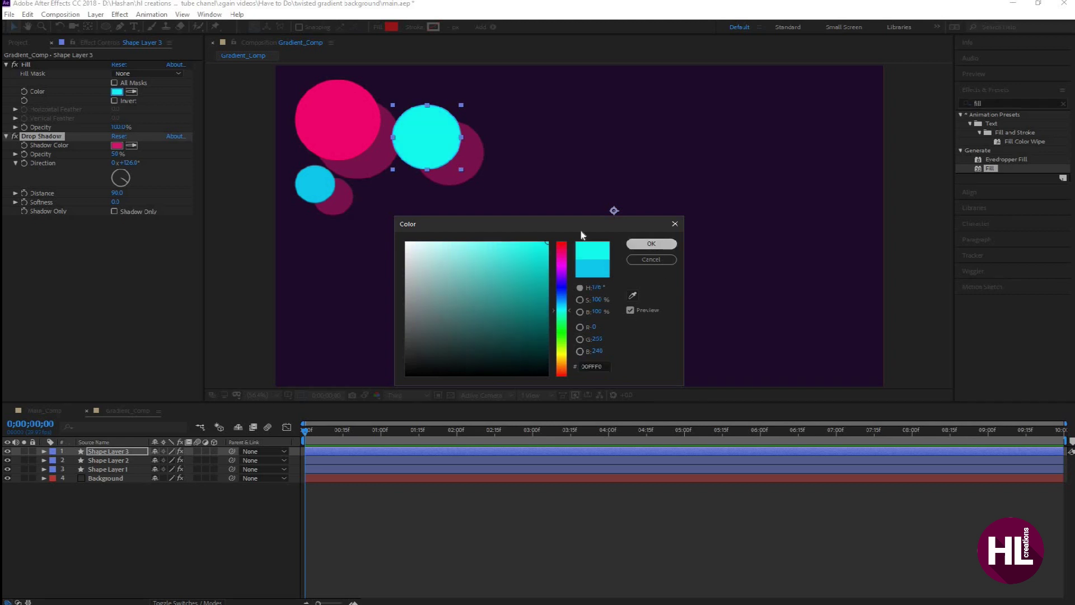
mouse_move(437, 113)
left_mouse_down()
mouse_move(465, 105)
mouse_move(428, 102)
left_mouse_up()
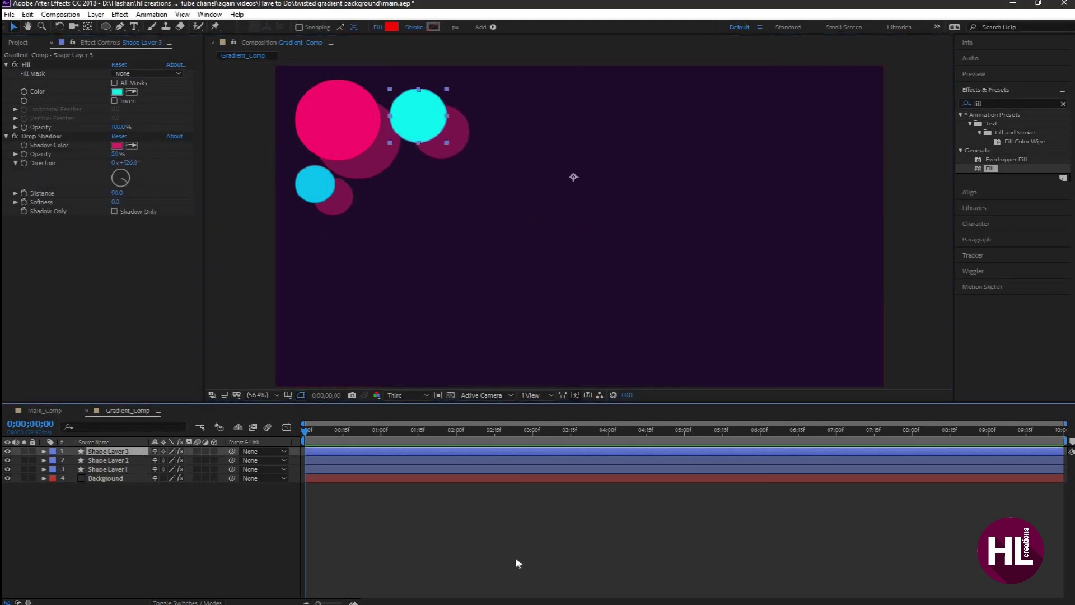
Duplicate the original pink circle and shrink the copy to about half size.
key("ctrl+d")
left_click_drag(338, 120, 411, 194)
left_click_drag(440, 230, 404, 156)
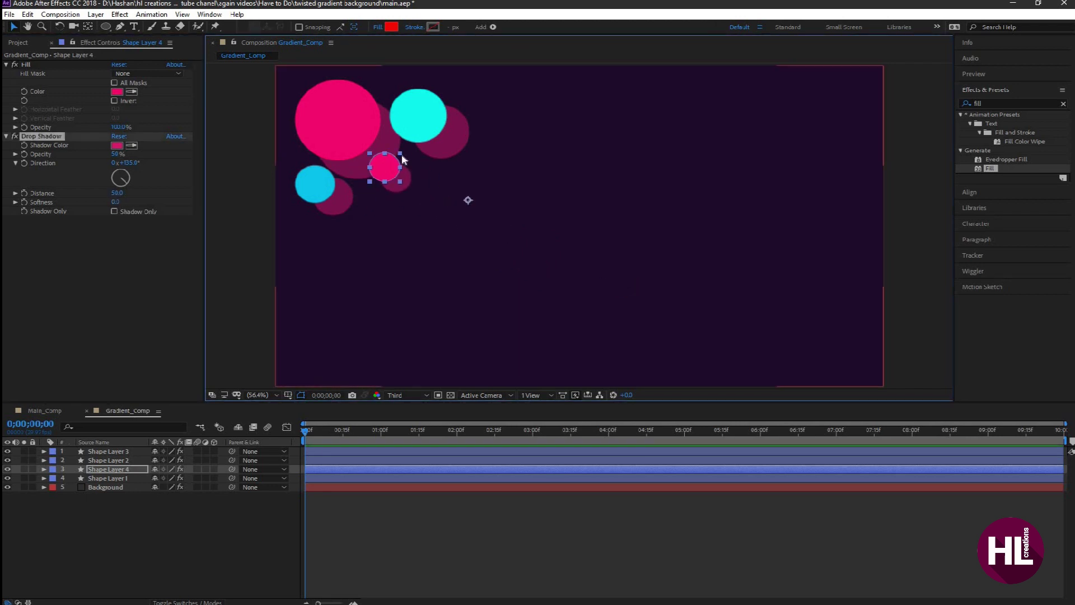
Undo the pink copy's resize and set its Fill colour to EE0054.
key("ctrl+z")
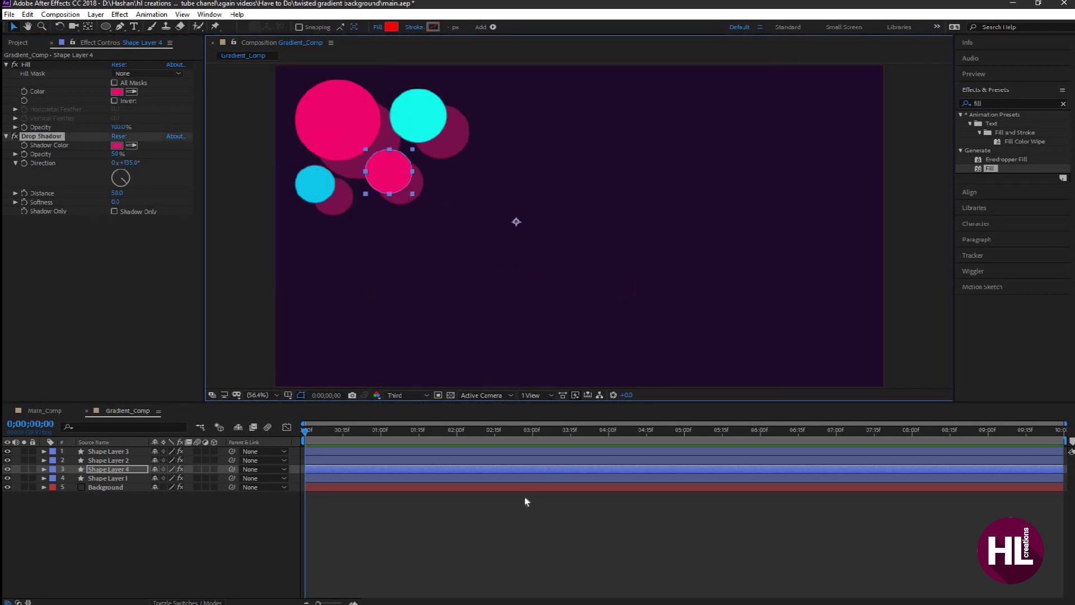
key("alt+Tab")
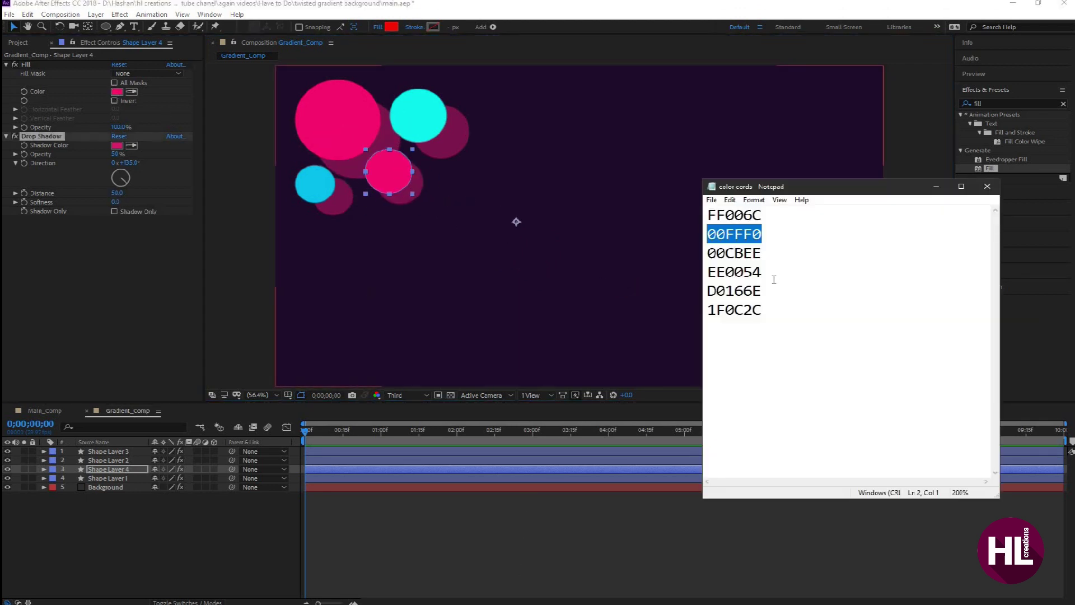
left_click_drag(770, 271, 699, 272)
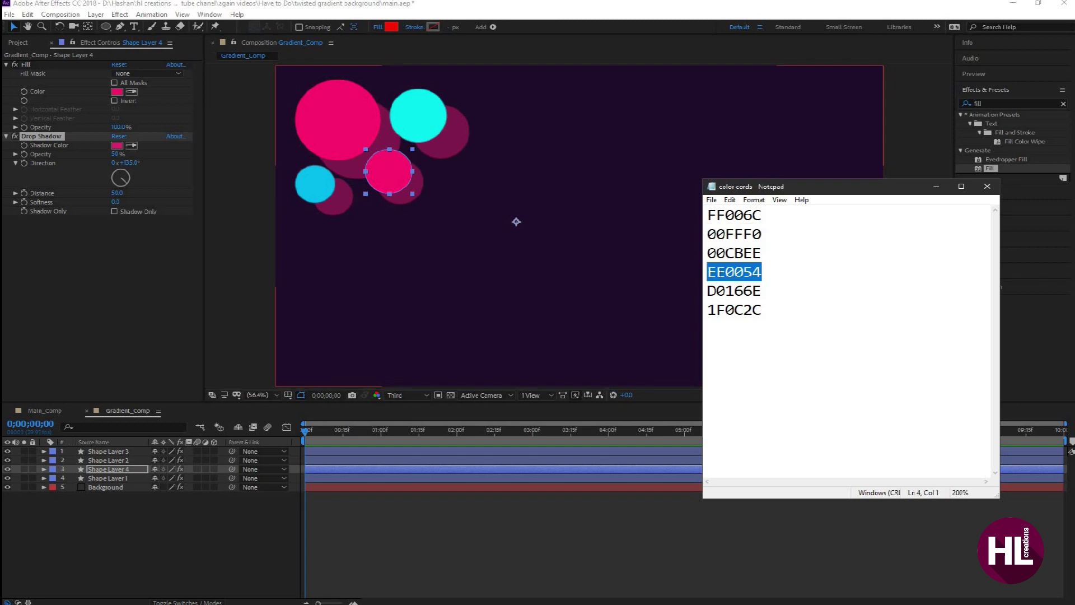
left_click(117, 92)
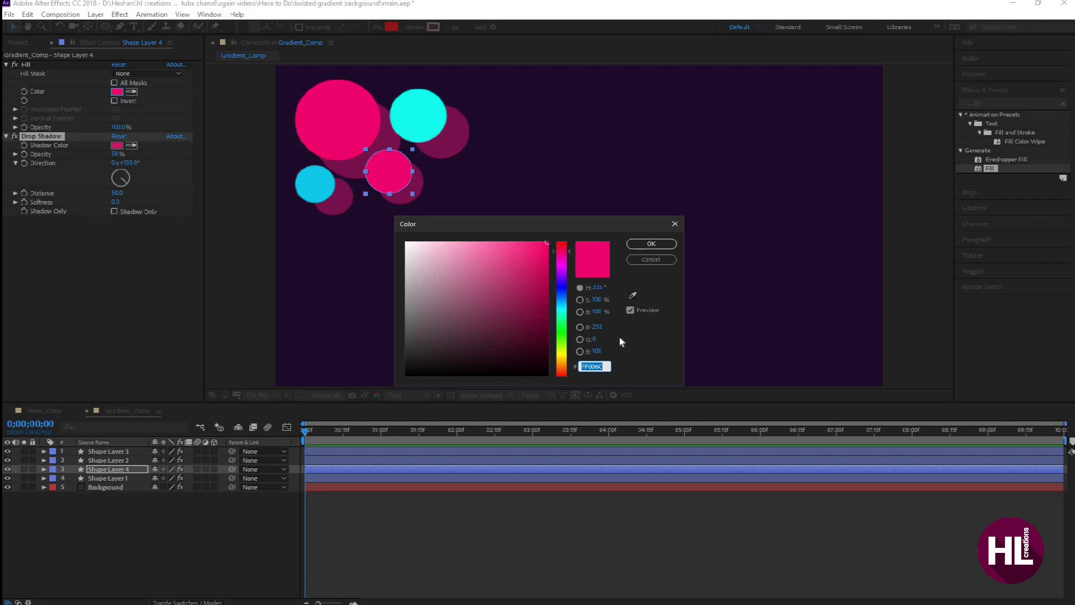
key("ctrl+v")
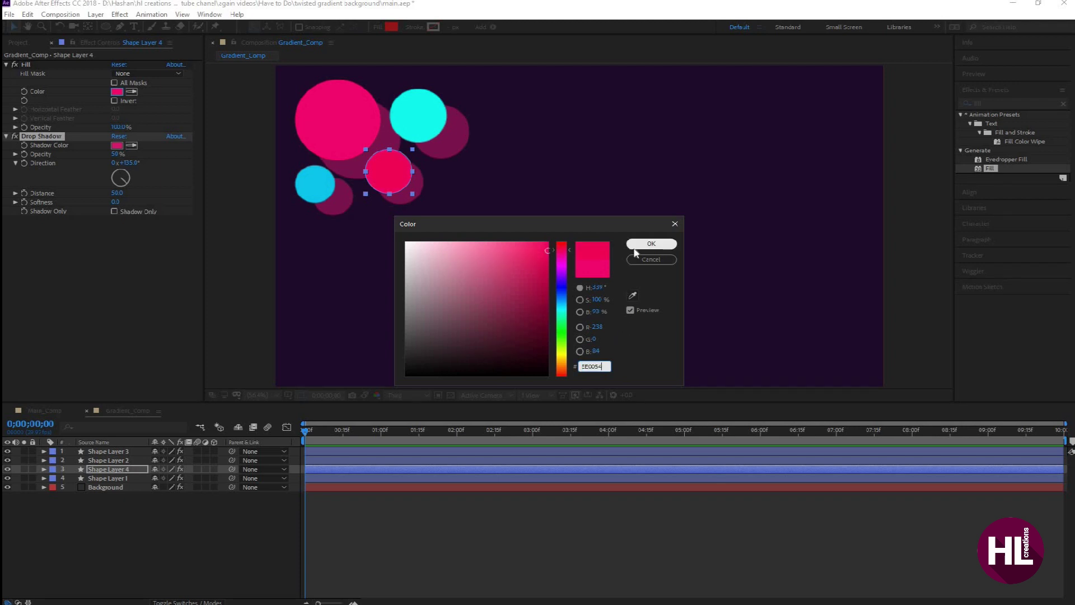
left_click(668, 242)
Move the small cyan circle slightly right and nudge the large cyan circle upward.
left_click(248, 287)
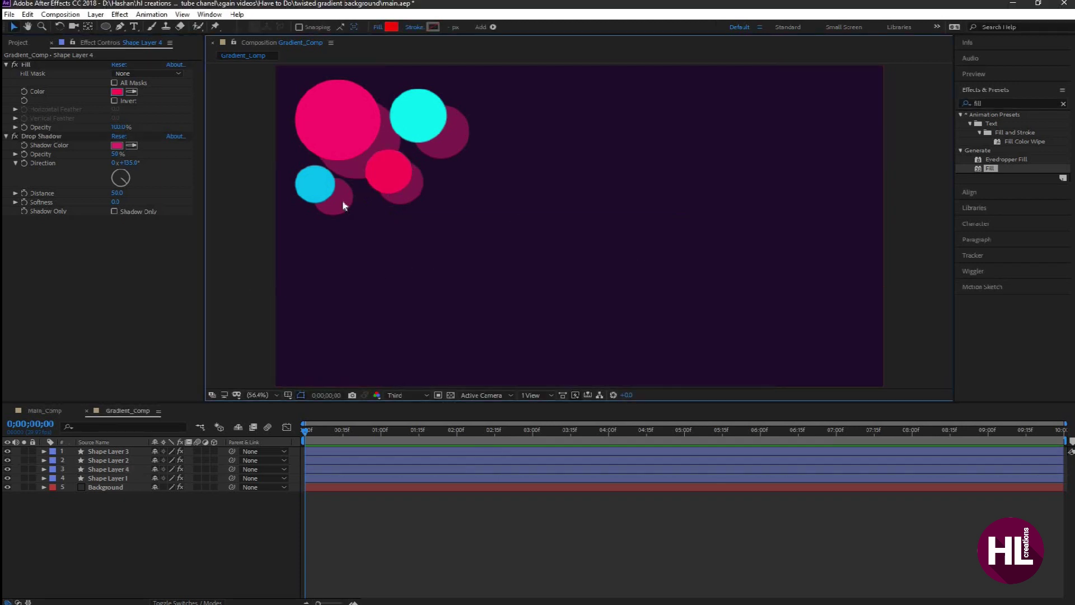
left_click(381, 175)
left_click_drag(332, 188, 347, 190)
left_click(402, 120)
key("shift+Up")
key("shift+Up")
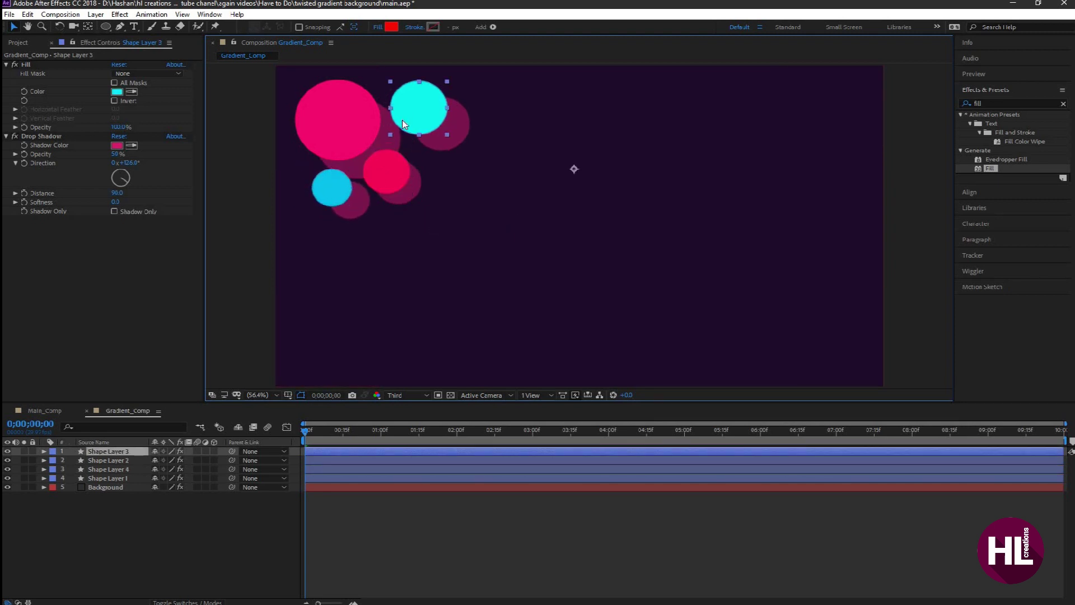
left_click(224, 260)
left_click(394, 165)
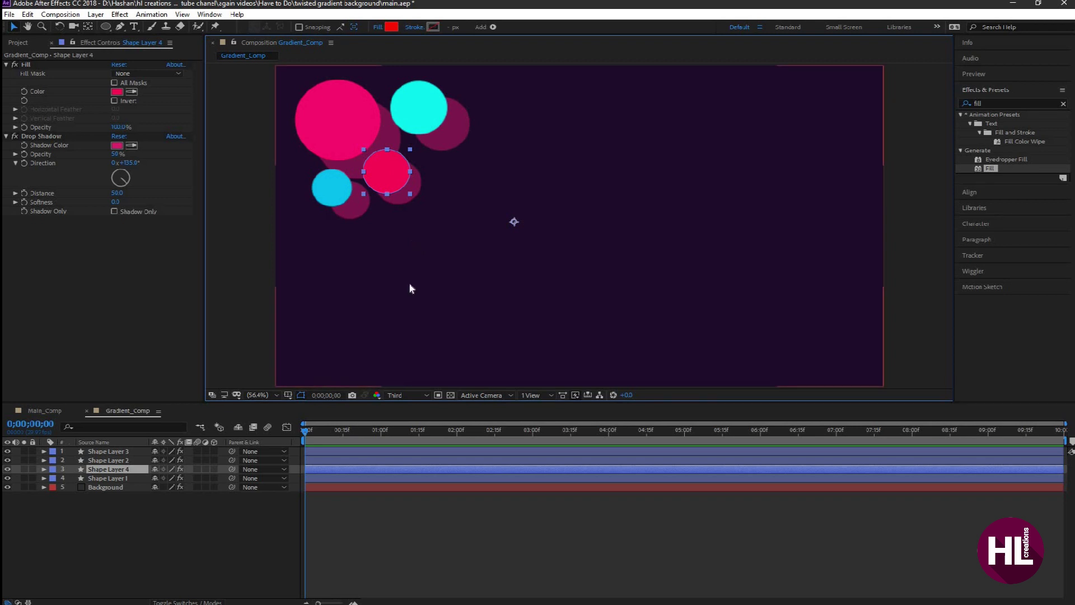
Nest Gradient_Comp inside Main_Comp.
left_click(17, 44)
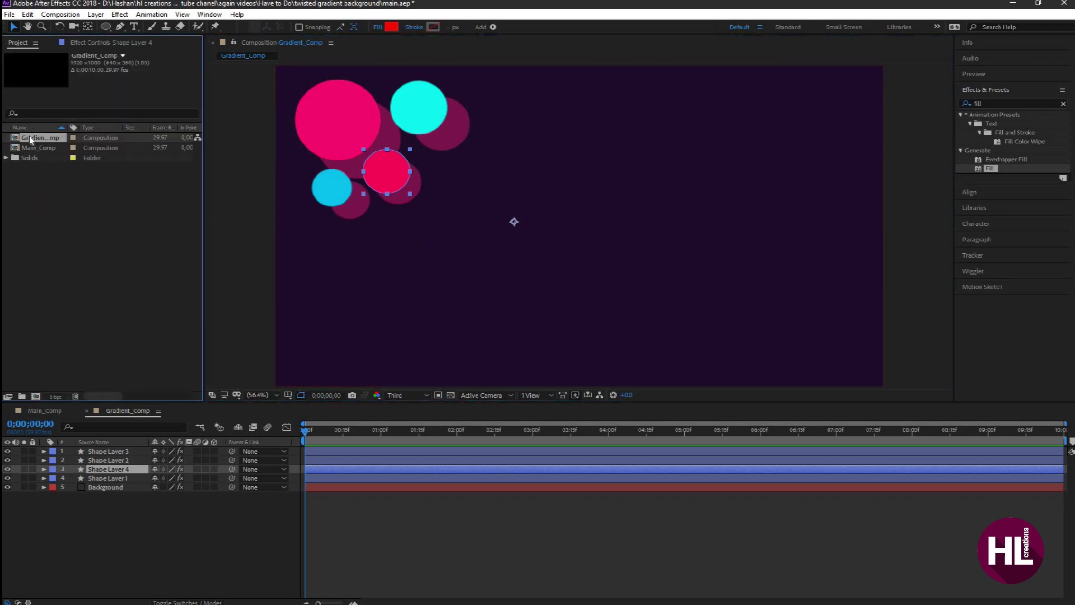
left_click(45, 410)
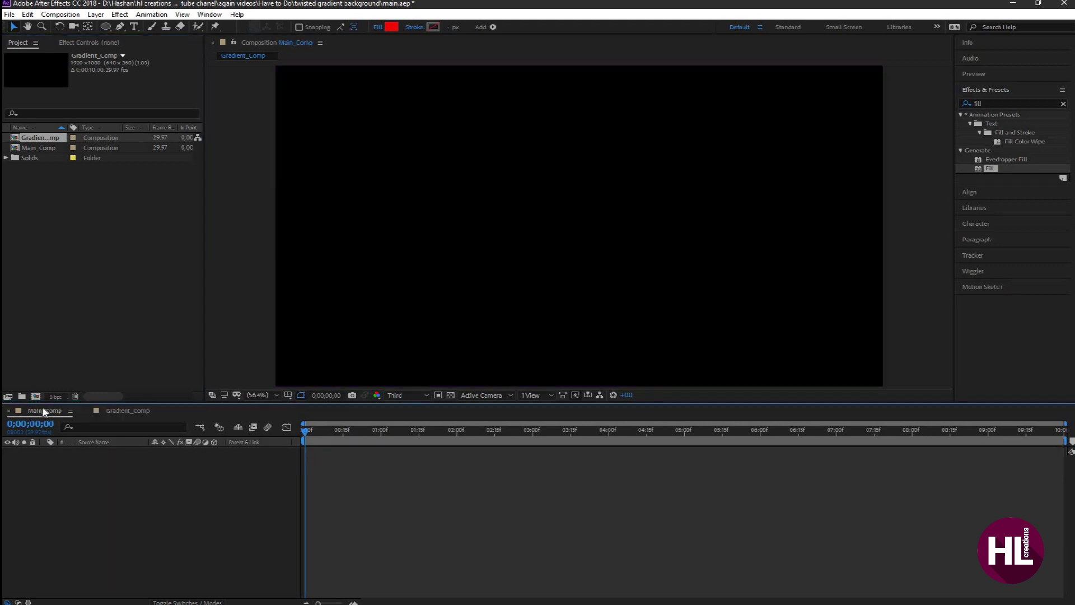
left_click_drag(35, 138, 54, 471)
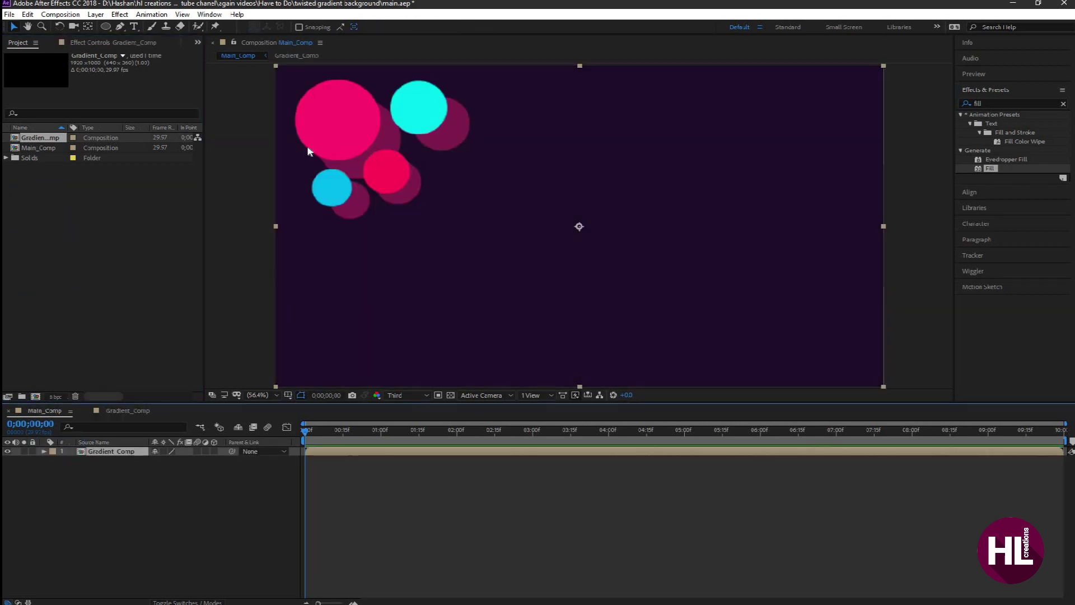
Cut the Background solid from Gradient_Comp and paste it into Main_Comp below Gradient_Comp.
left_click(112, 412)
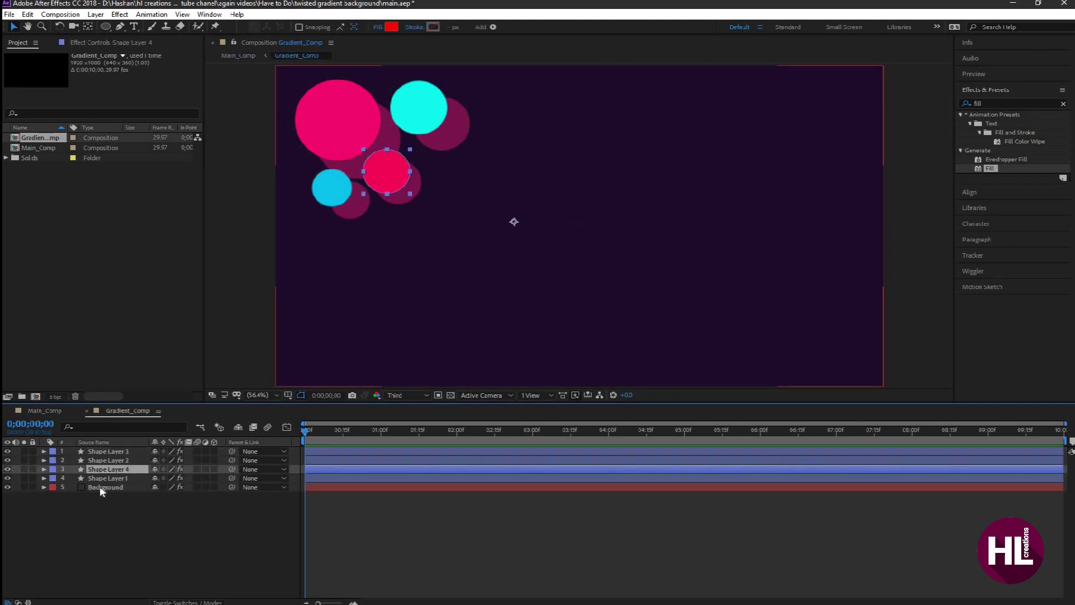
left_click(101, 487)
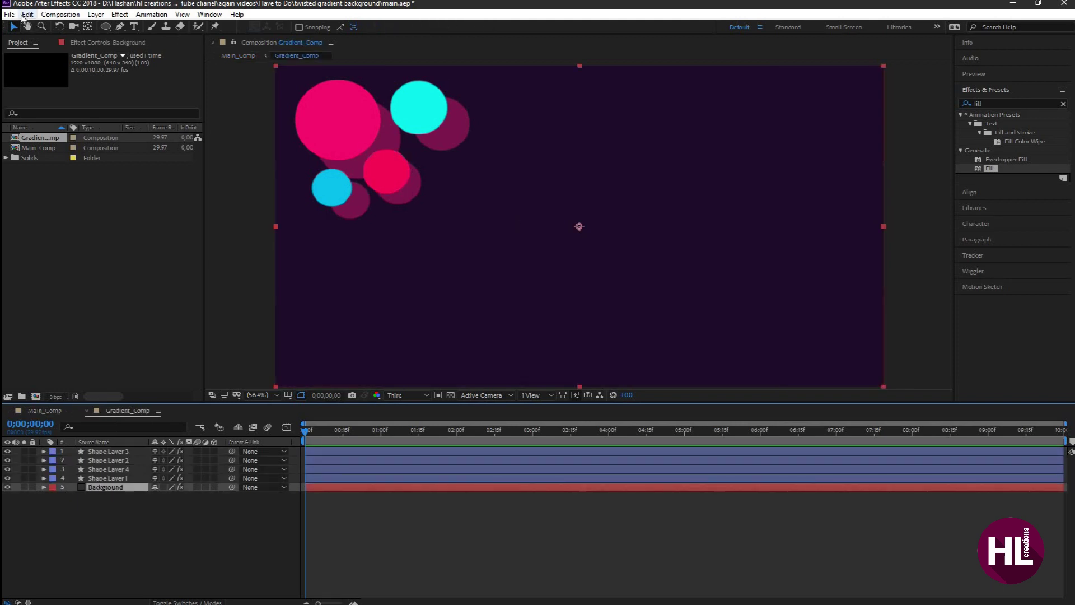
left_click(24, 15)
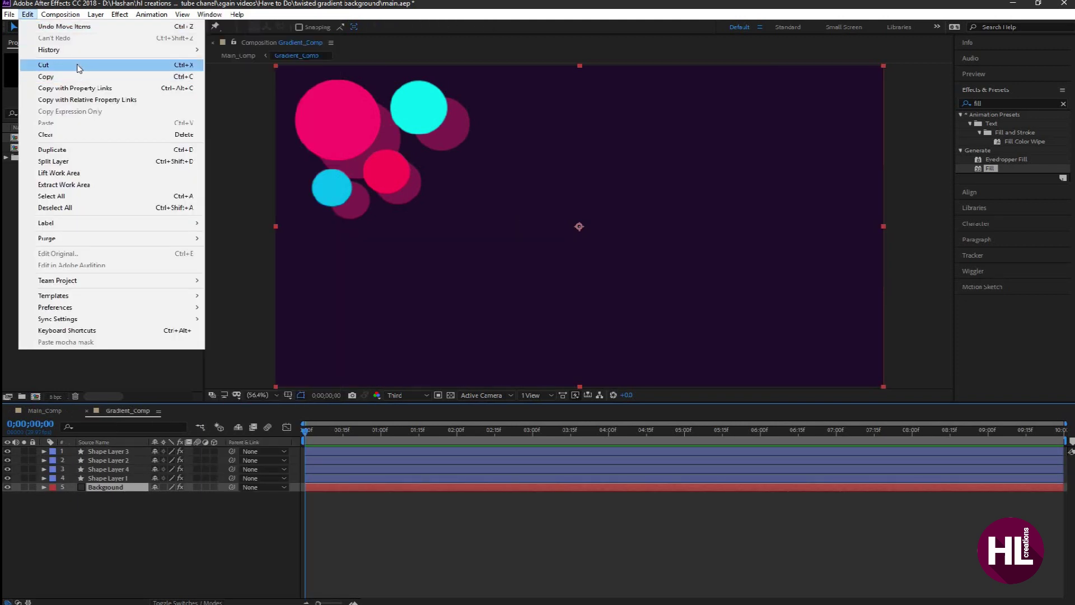
left_click(77, 66)
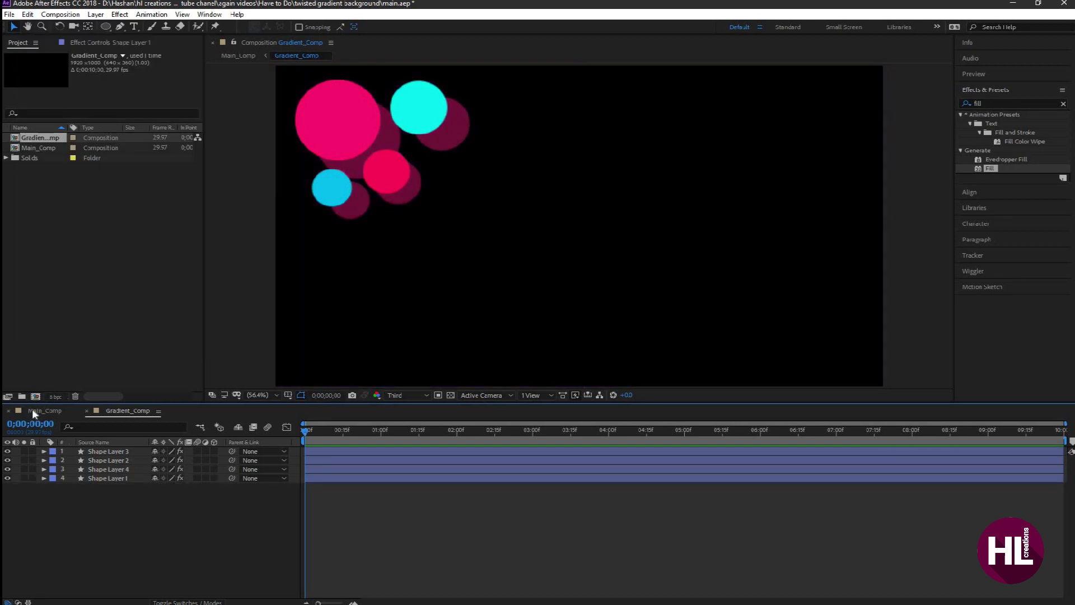
left_click(34, 412)
left_click(75, 468)
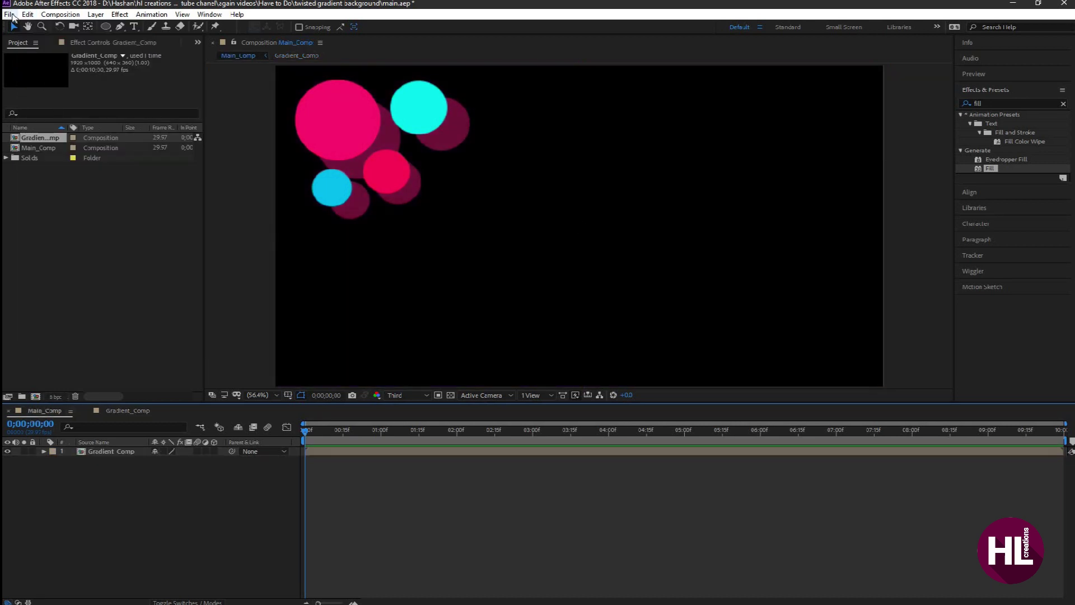
left_click(26, 15)
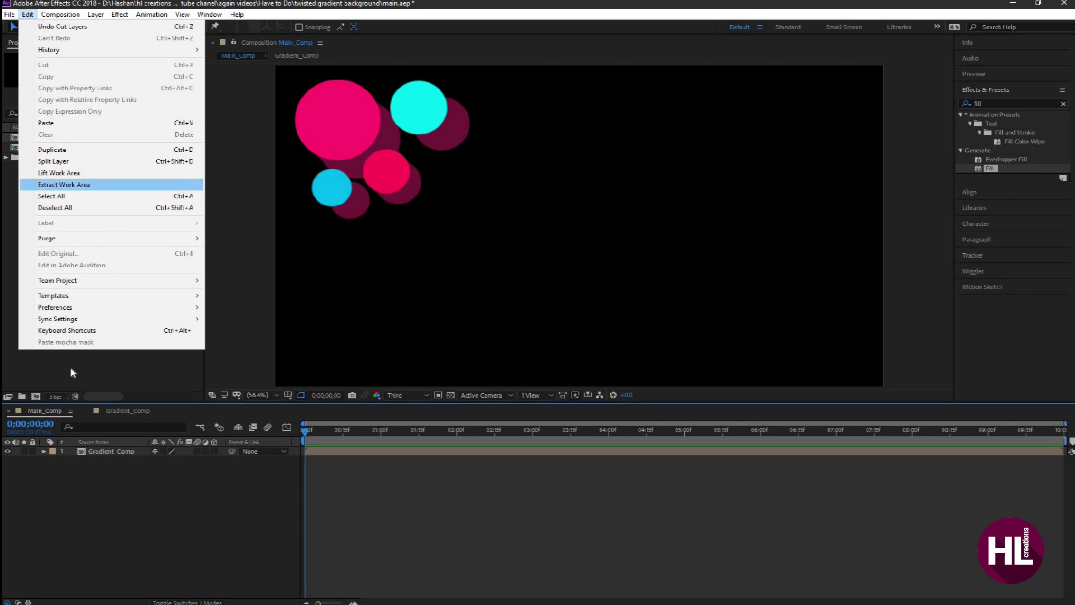
left_click(26, 16)
left_click(26, 16)
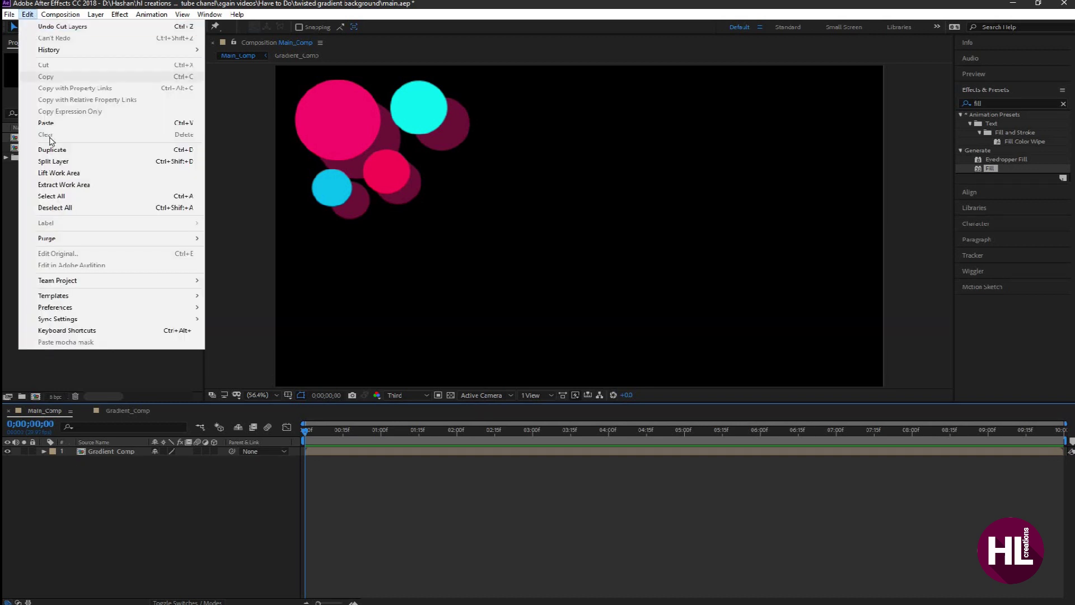
left_click(49, 122)
left_click_drag(102, 451, 108, 472)
Select the Gradient_Comp layer and search Effects & Presets for Turbulent Displace.
left_click(150, 480)
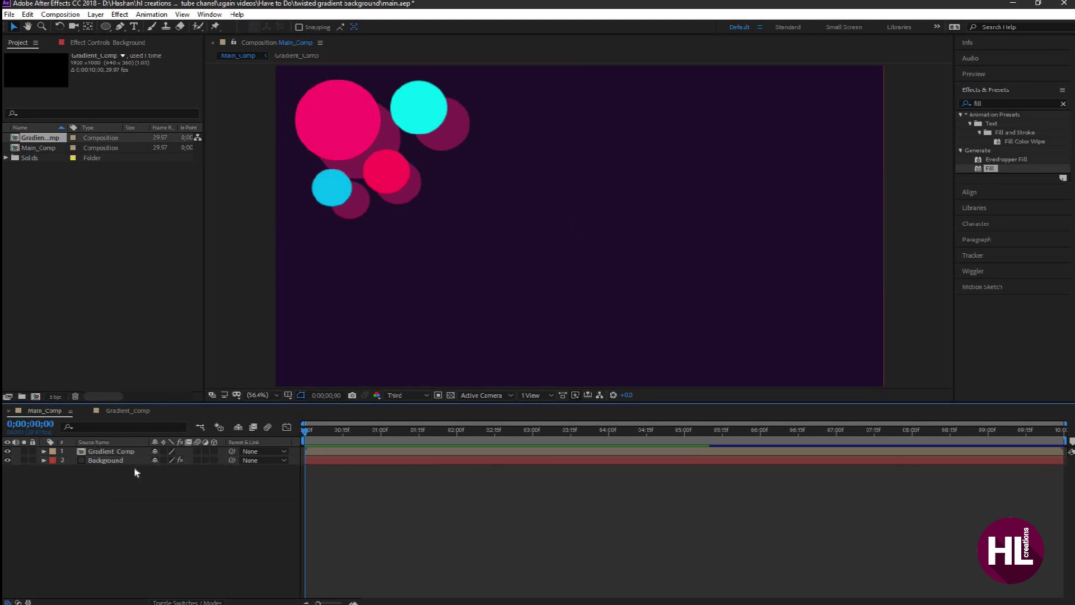
left_click(127, 462)
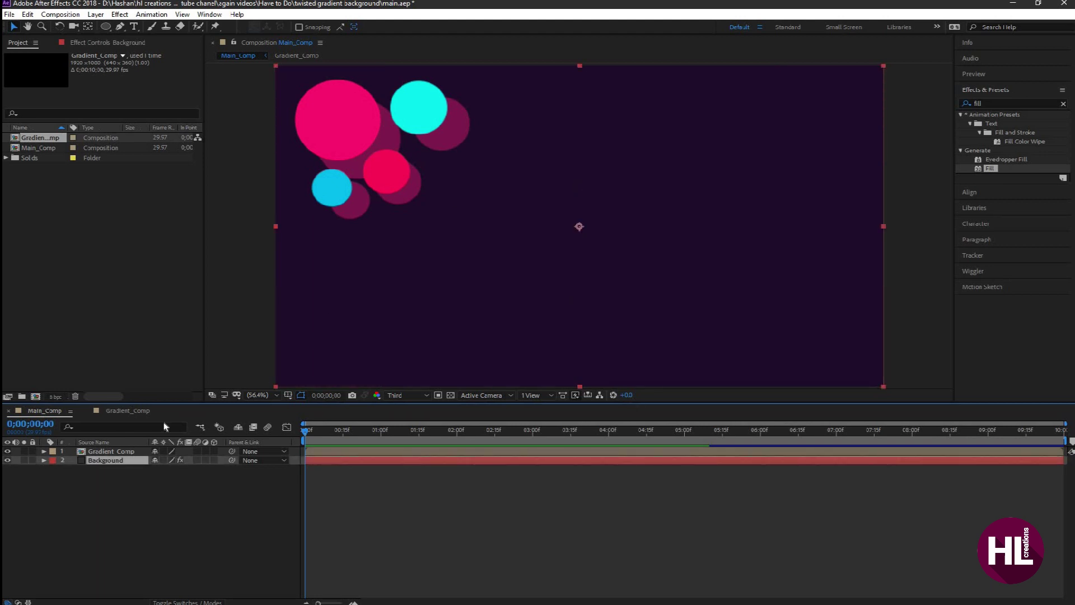
left_click(133, 452)
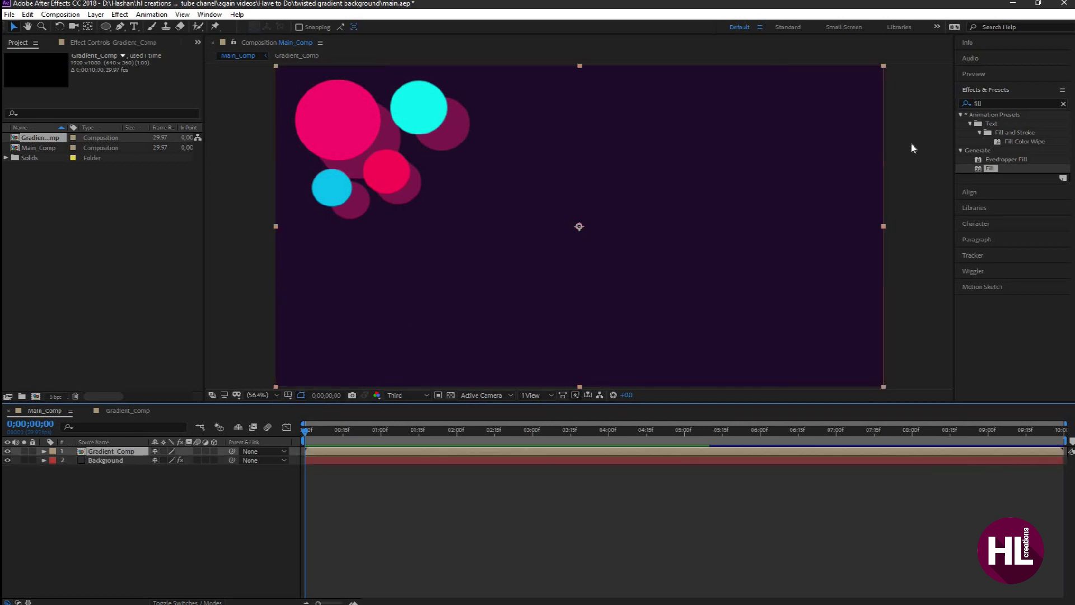
left_click(977, 104)
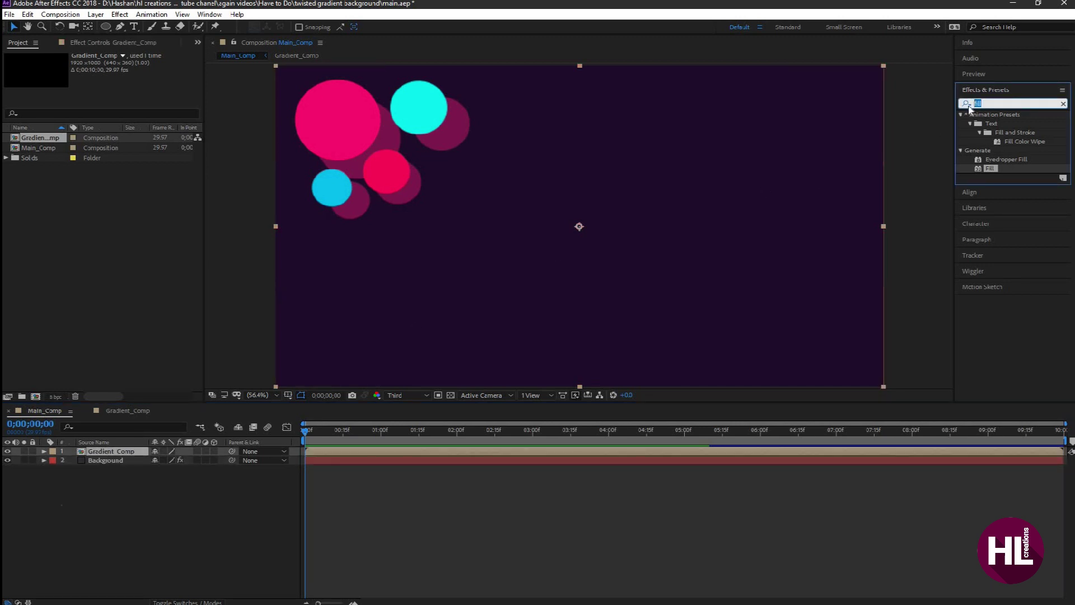
type("turbu")
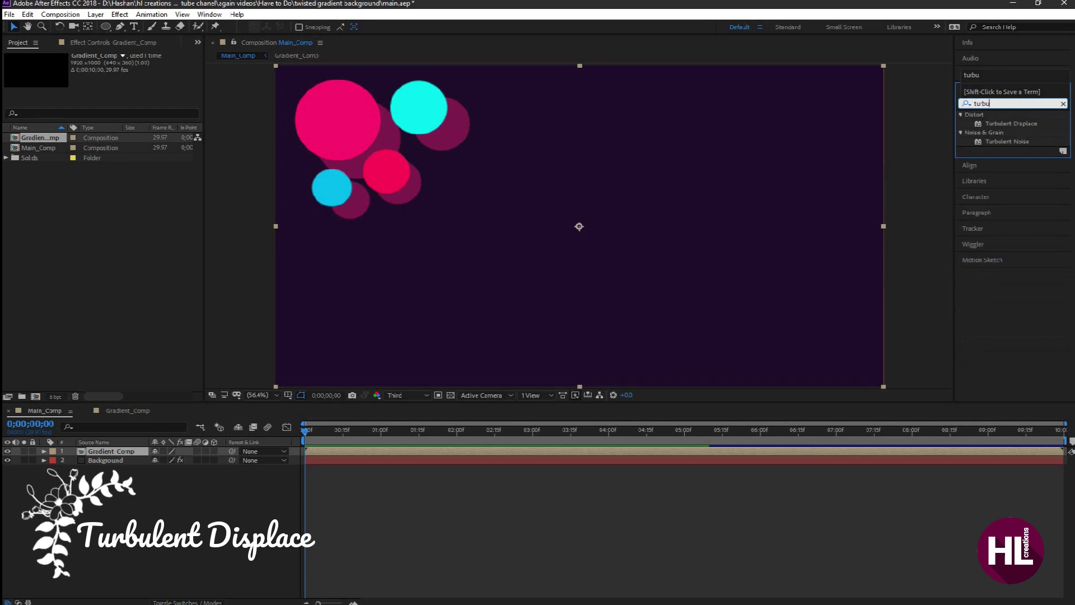
Apply Turbulent Displace to the Gradient_Comp layer with Complexity 2 and Amount 20.
double_click(1012, 126)
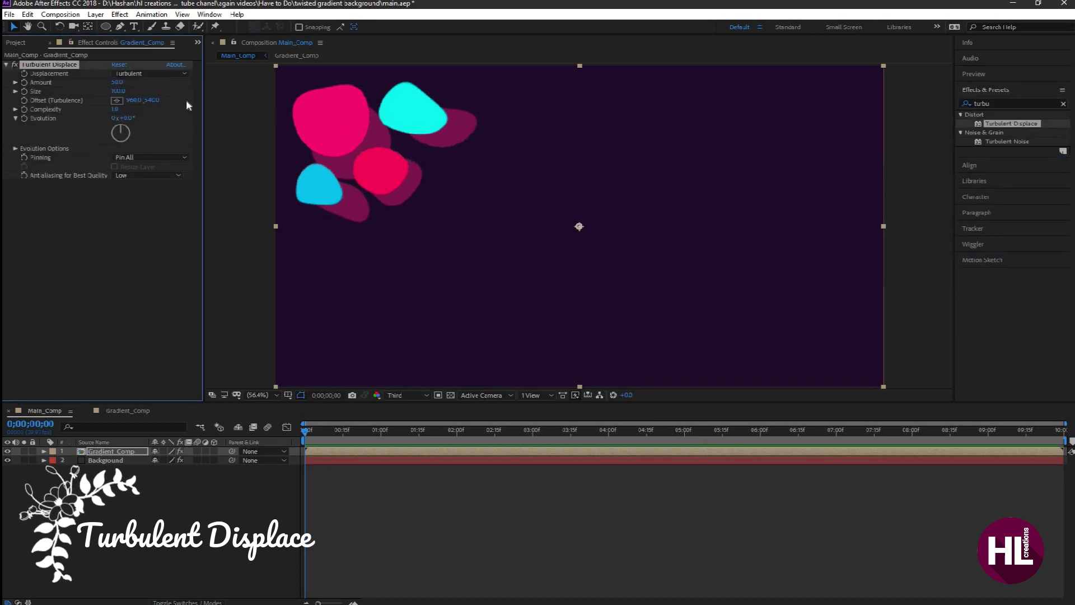
left_click(116, 109)
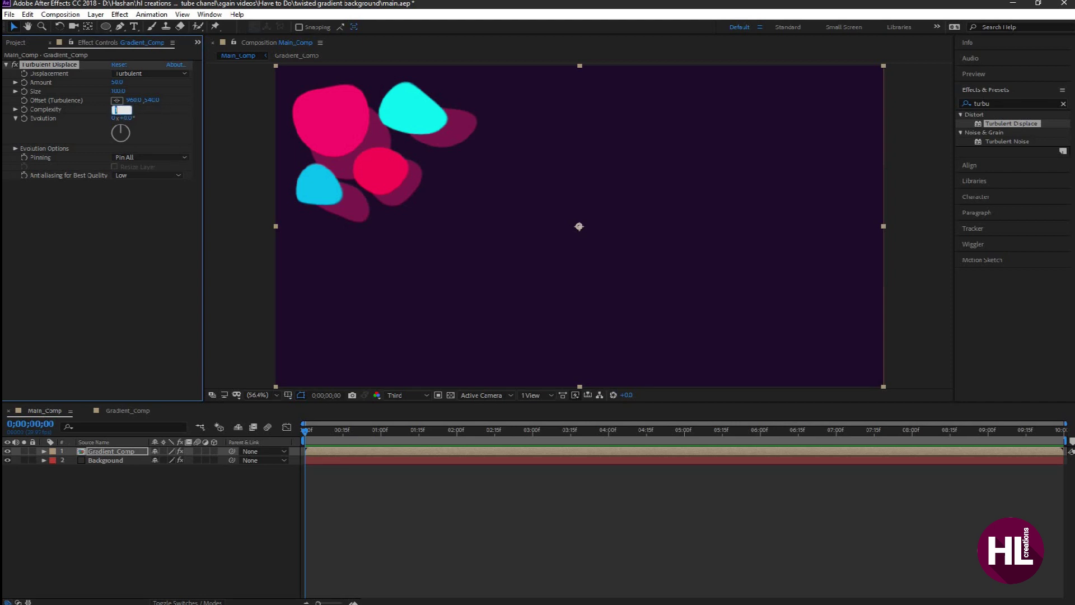
type("2")
key("Return")
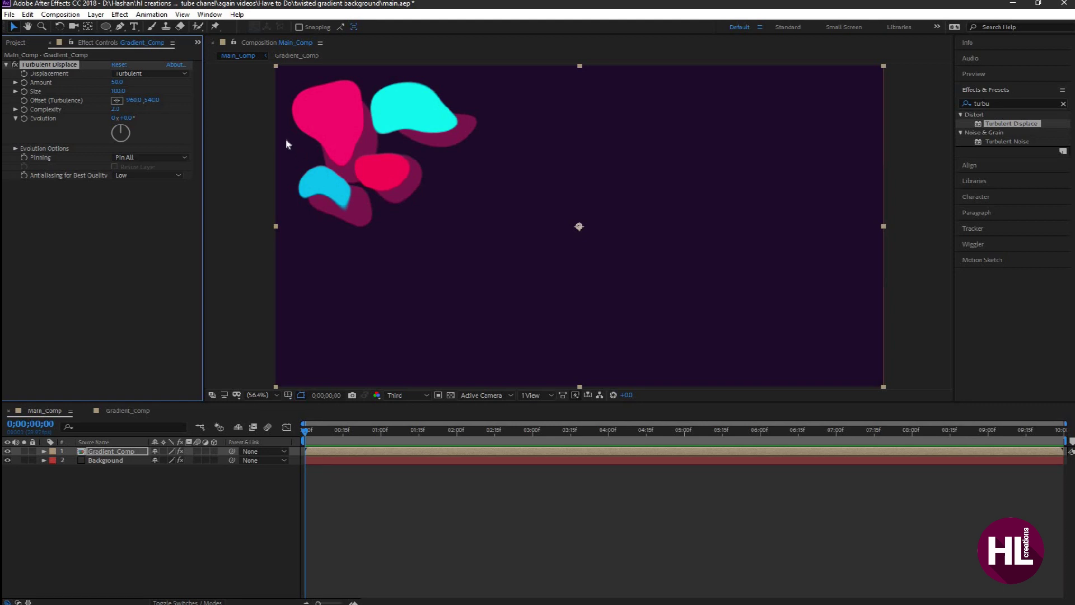
left_click(117, 83)
type("30")
key("Return")
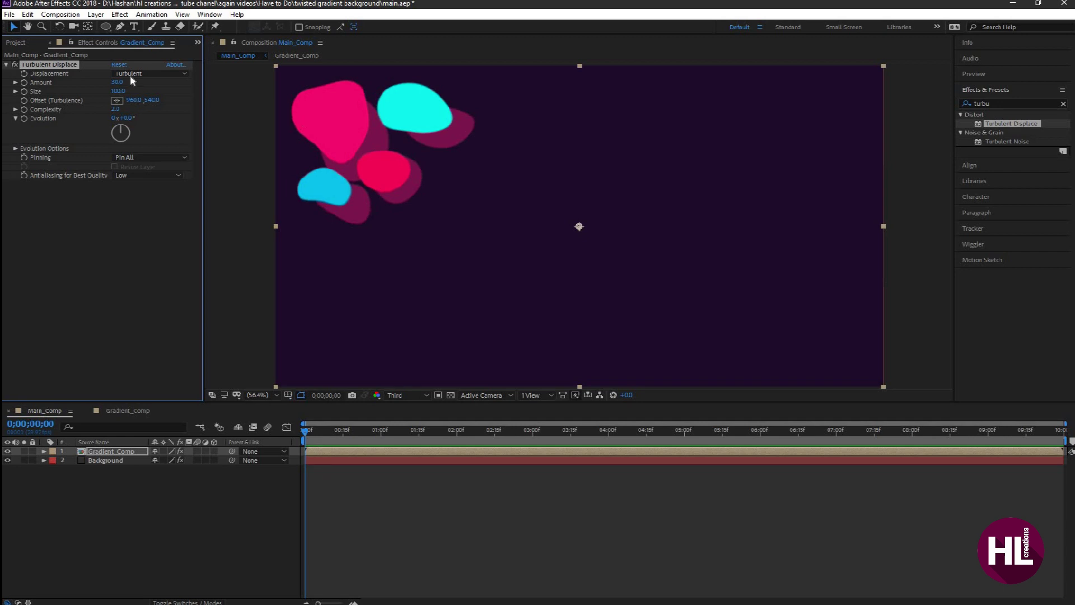
left_click(120, 83)
type("20")
key("Return")
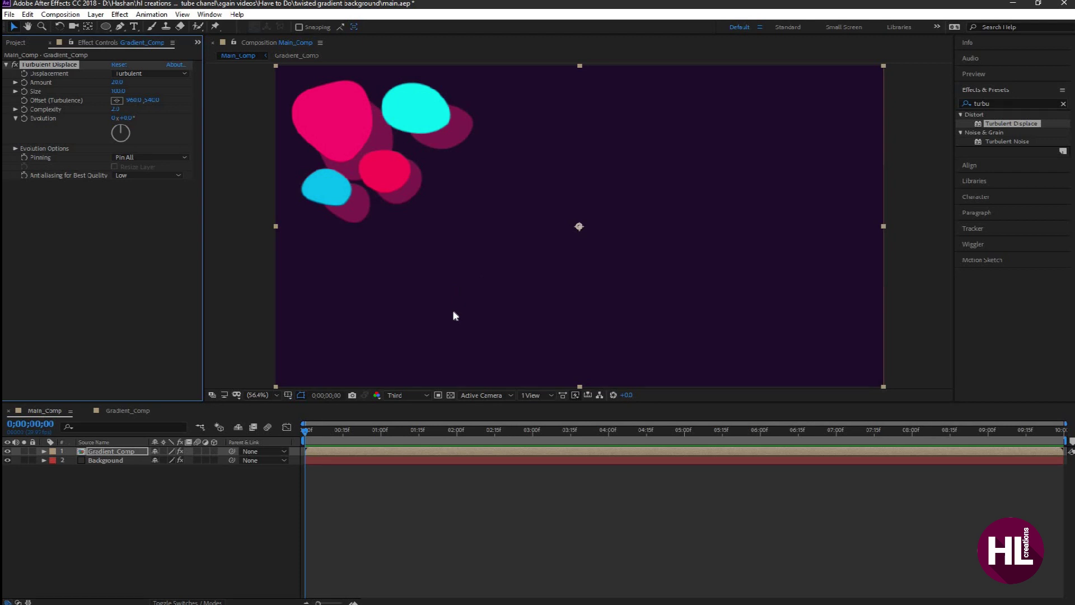
left_click(997, 106)
type("direct")
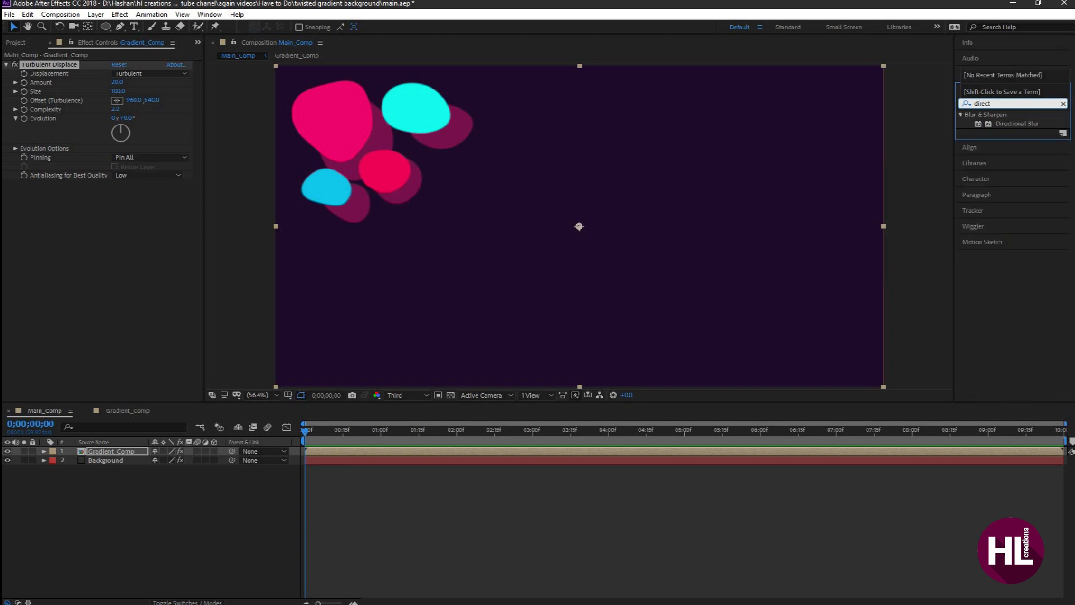
Apply Directional Blur to the Gradient_Comp layer with a Blur Length of 600.
double_click(1032, 122)
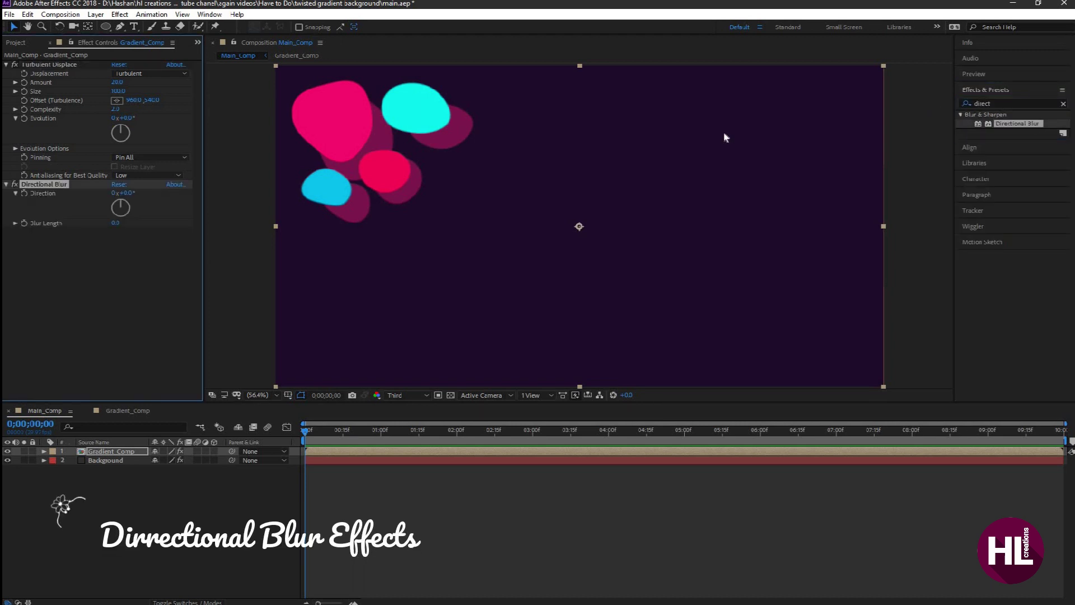
left_click(116, 224)
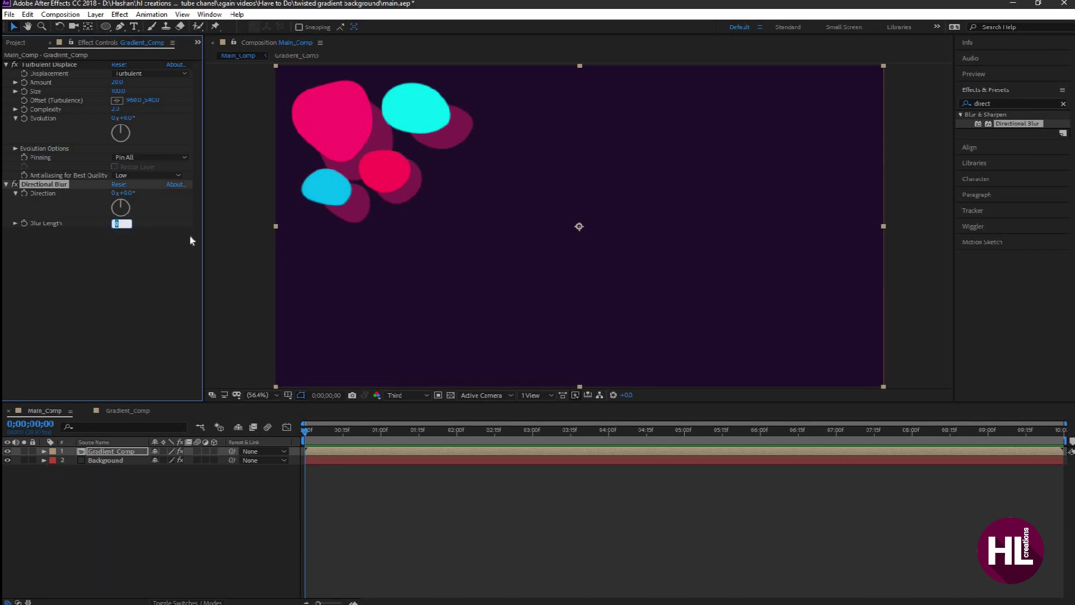
type("600")
key("Return")
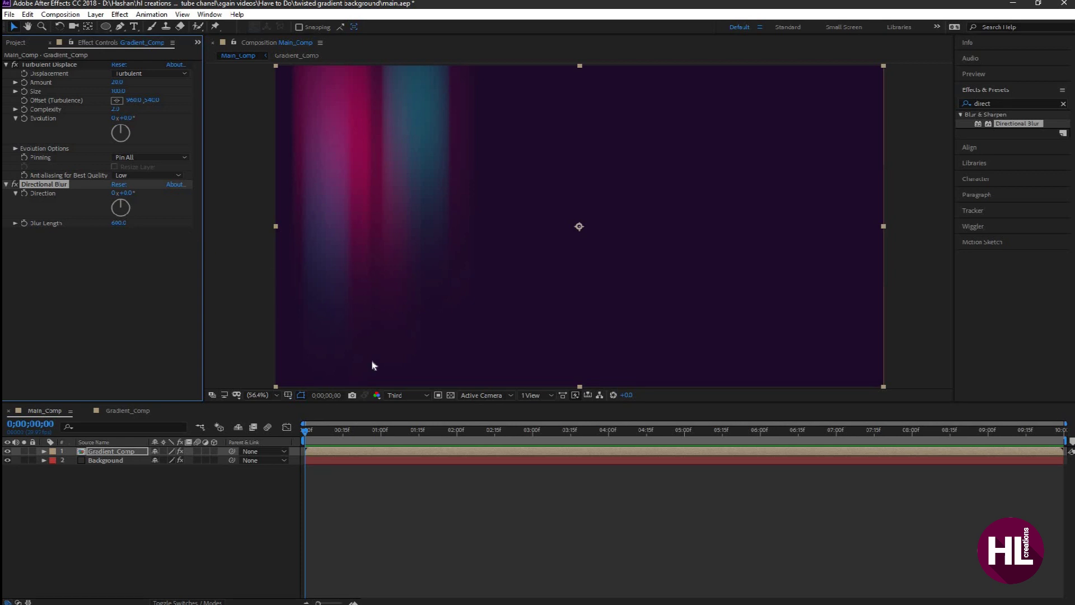
left_click(93, 261)
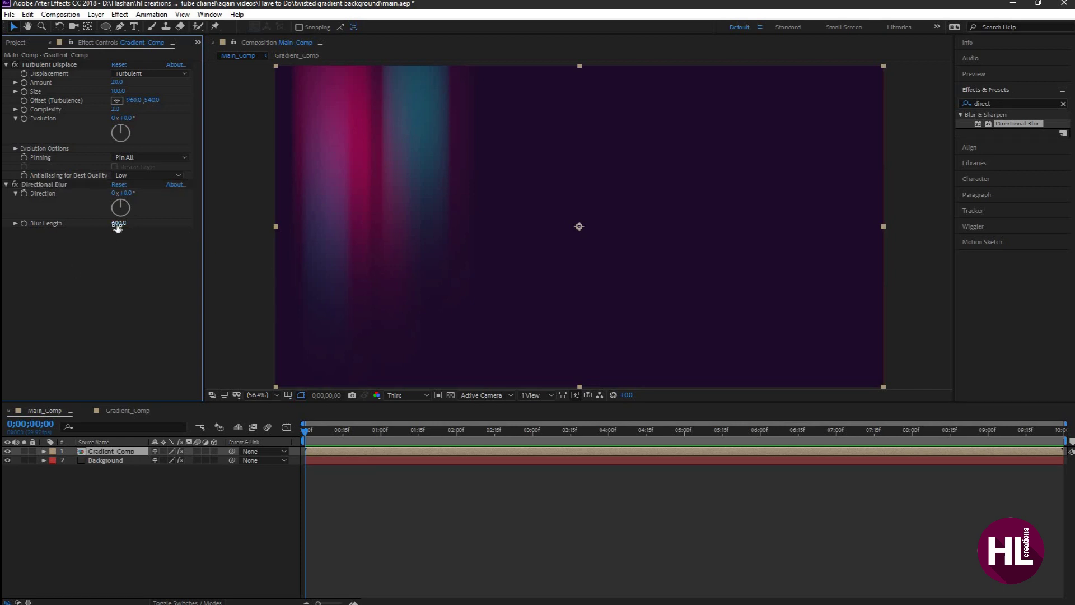
left_click(118, 224)
key("Return")
Apply Distort > Twirl to Gradient_Comp with Angle 250° and Twirl Radius 100.
left_click(996, 103)
type("t")
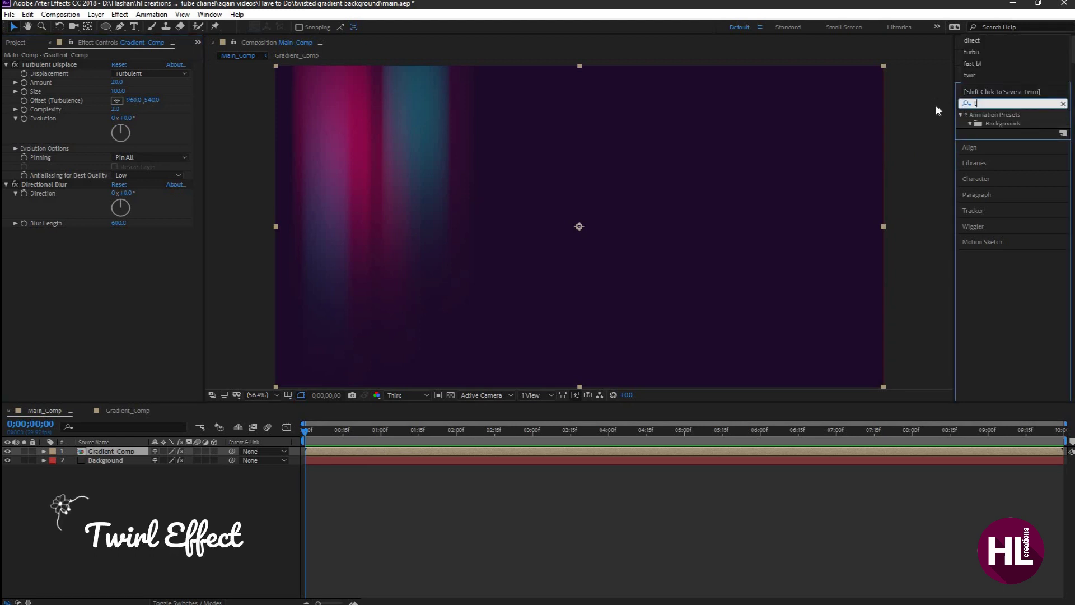
type("wir")
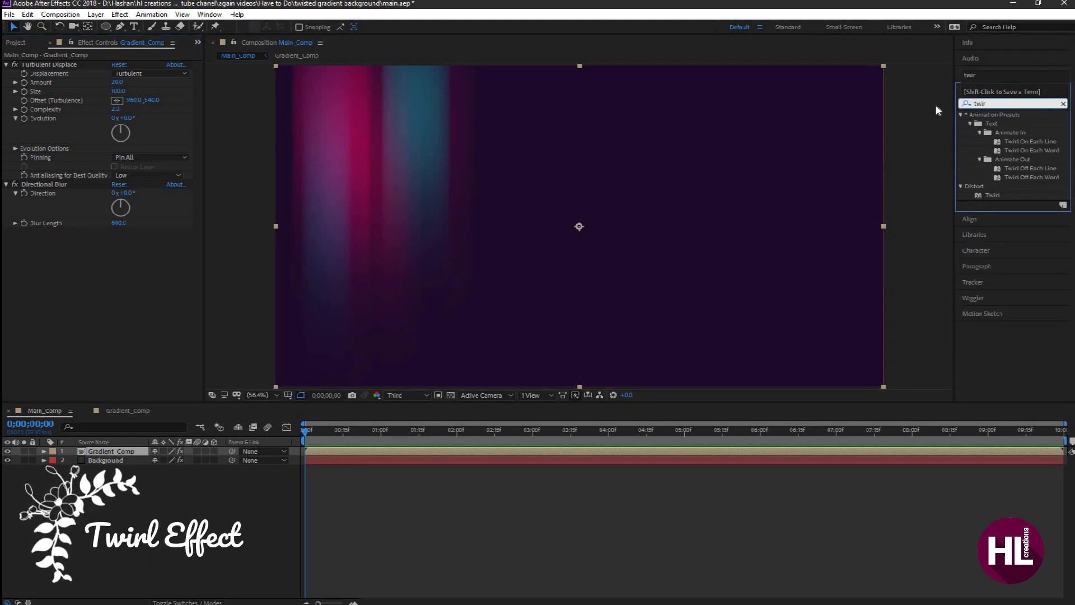
double_click(993, 195)
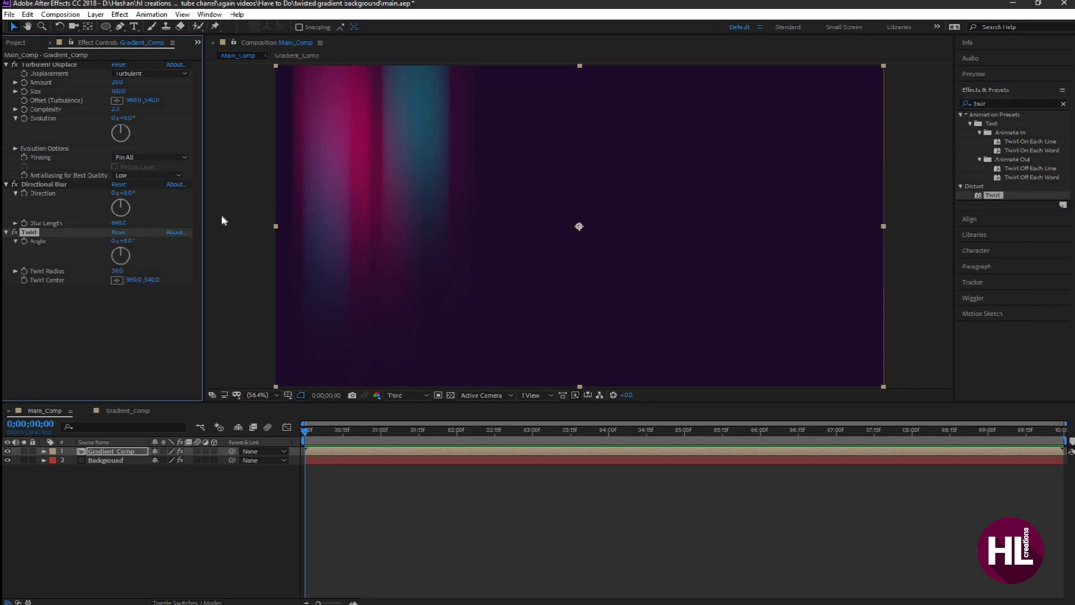
left_click(128, 241)
type("250")
key("Return")
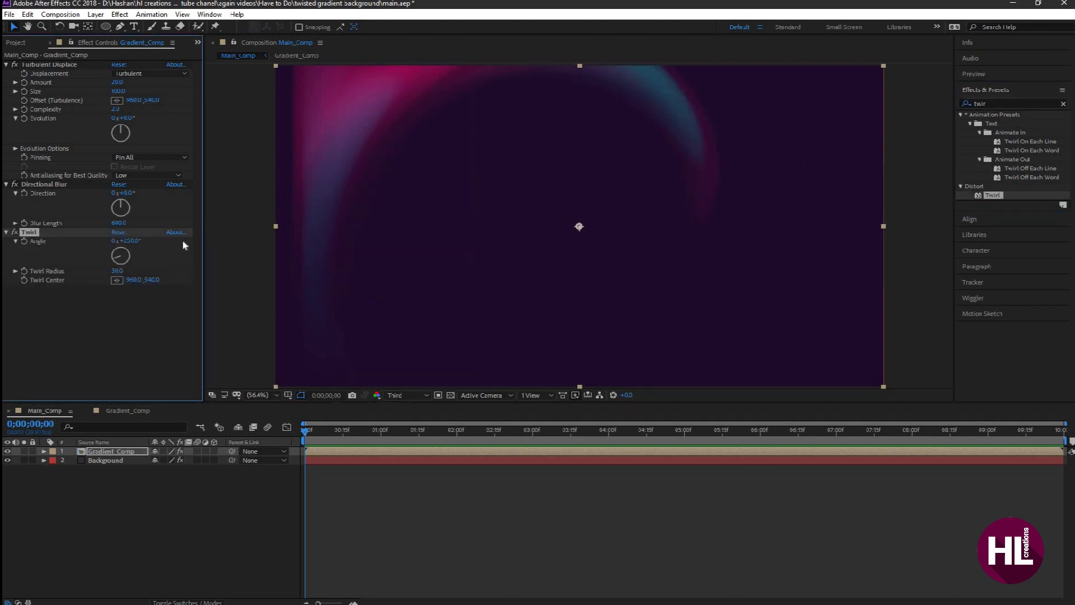
left_click(116, 272)
type("100")
key("Return")
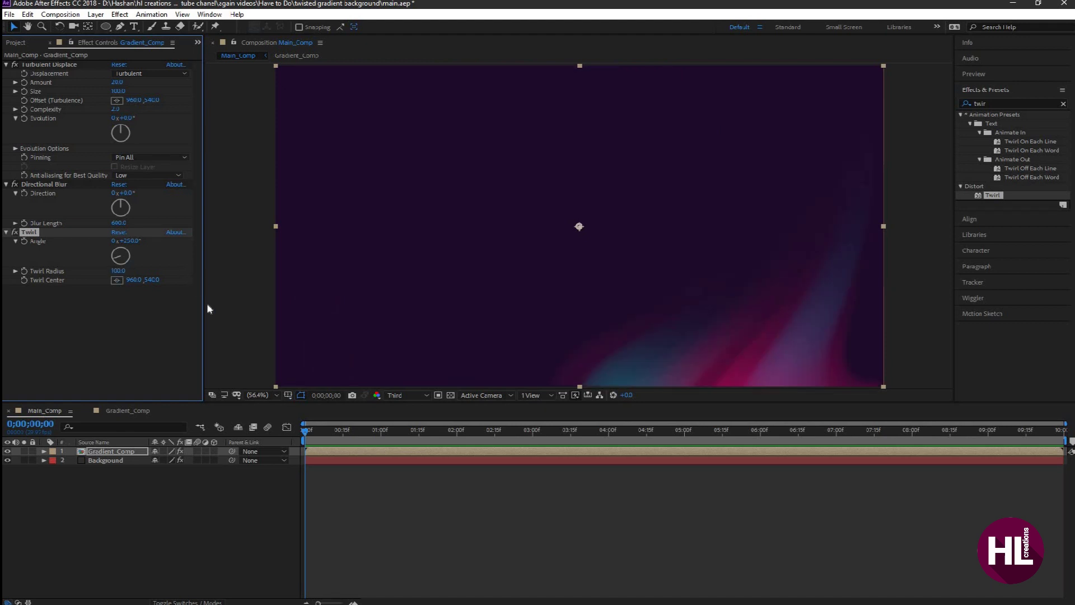
Add Fast Blur (Legacy) to the twirled gradient layer and set Blurriness to 30.
double_click(999, 105)
type("fa")
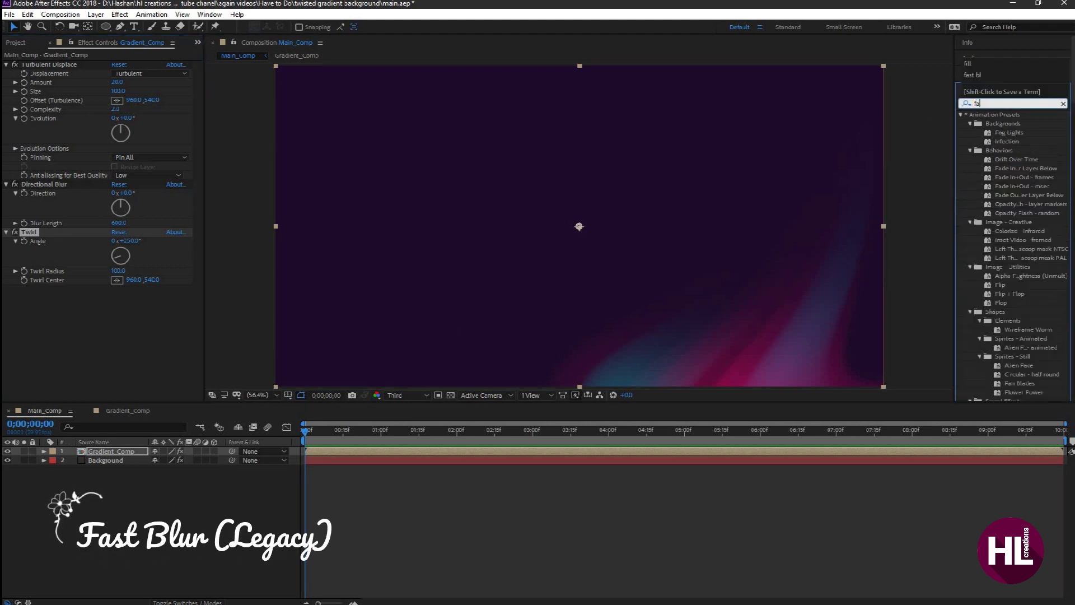
type("st")
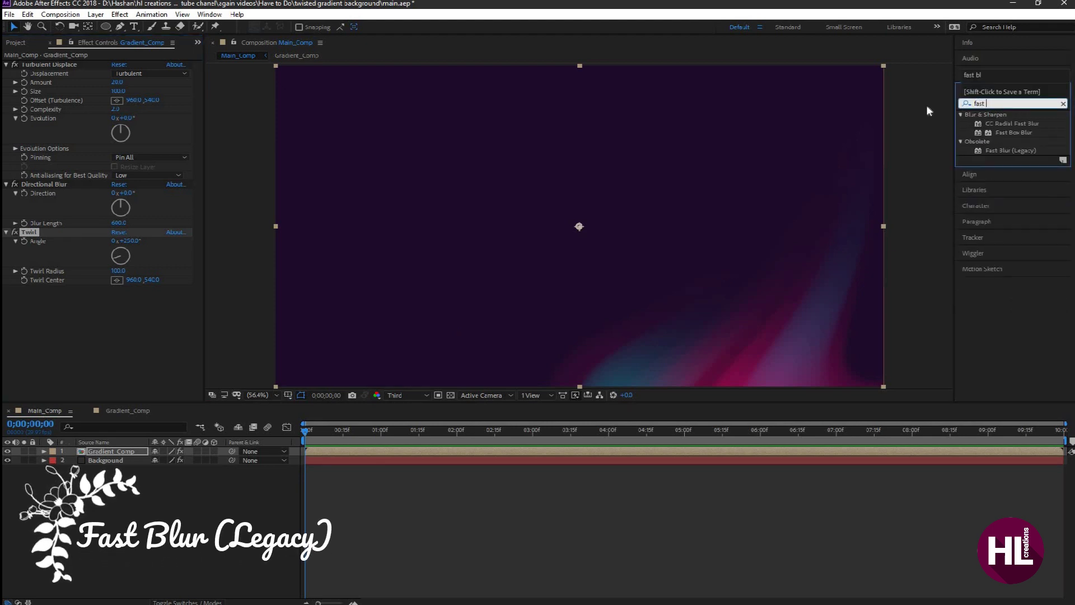
type(" bu")
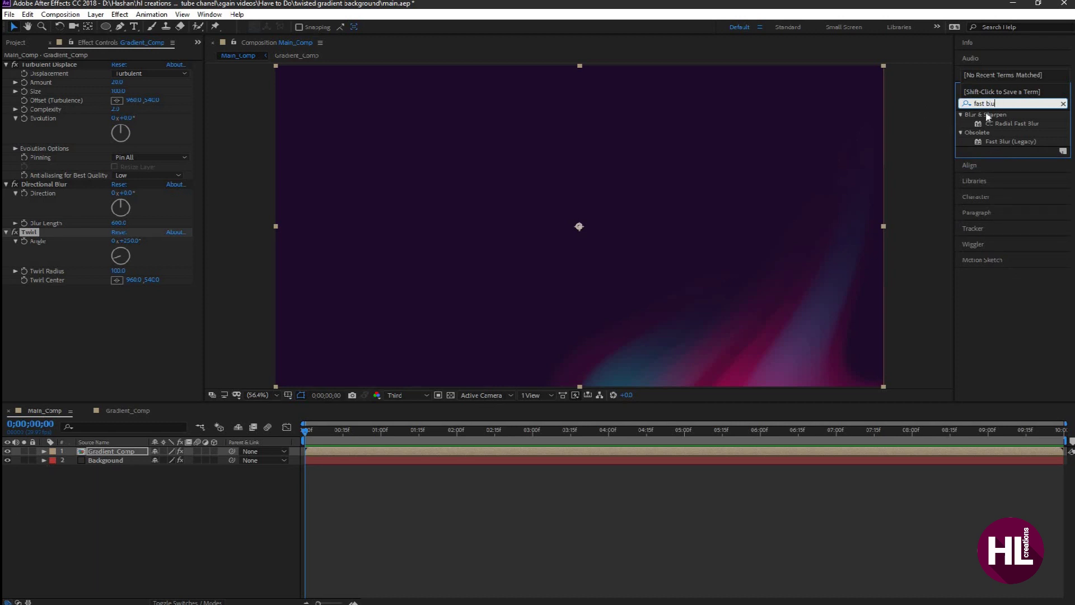
double_click(1008, 141)
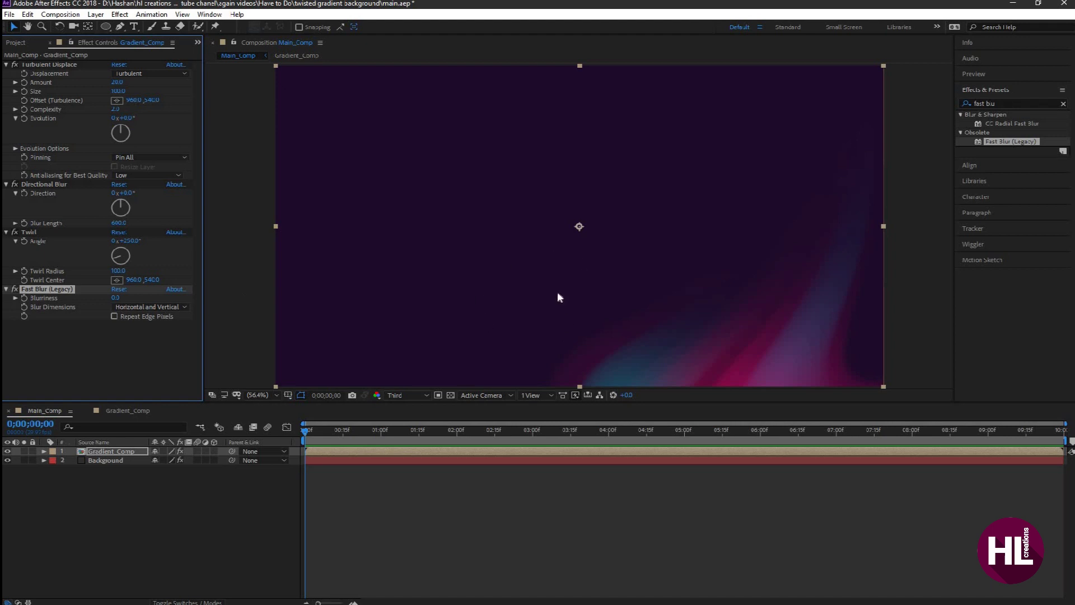
left_click(114, 297)
type("30")
key("Return")
left_click(130, 332)
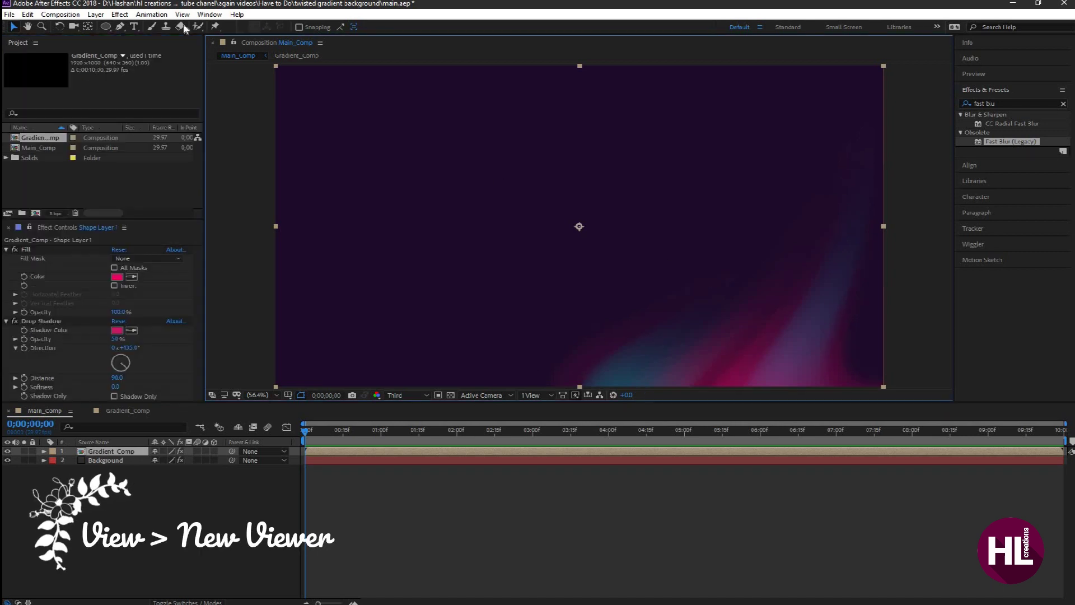
Open a New Viewer and load Gradient_Comp into it beside Main_Comp.
left_click(182, 14)
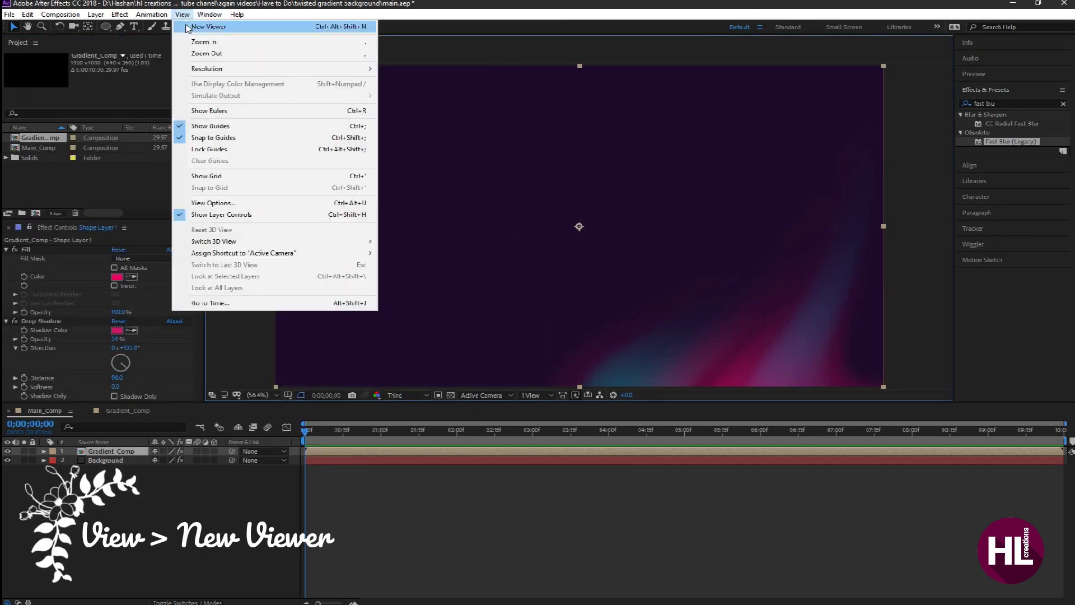
left_click(189, 27)
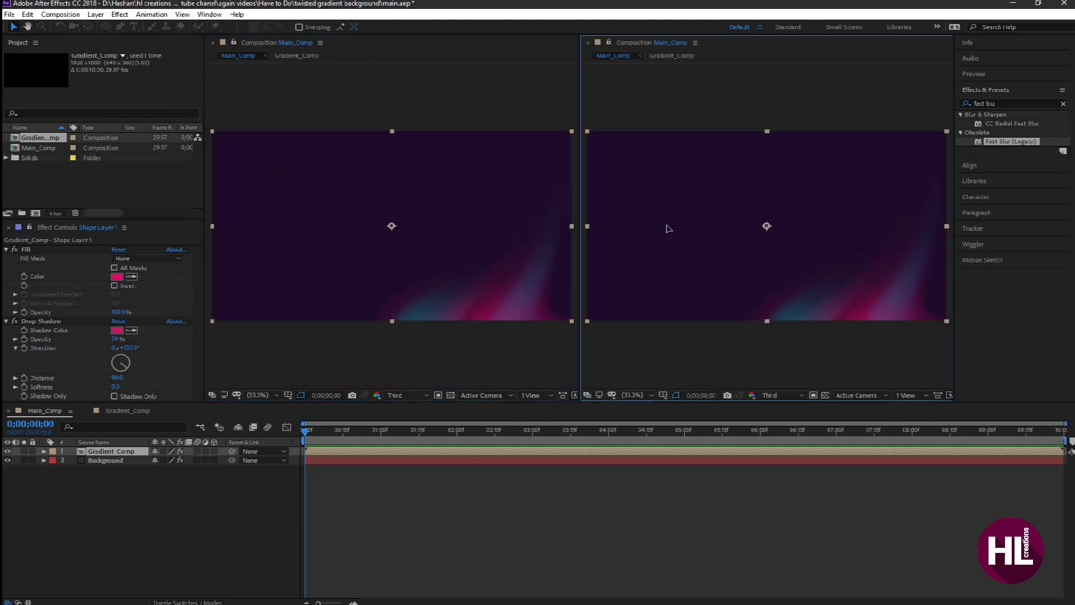
double_click(668, 228)
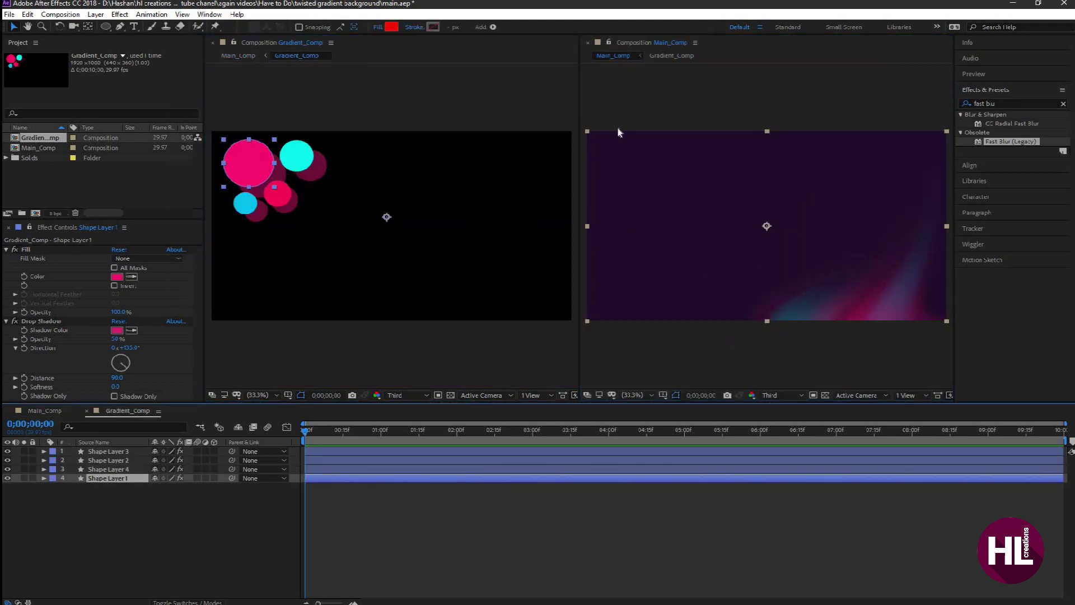
left_click(498, 163)
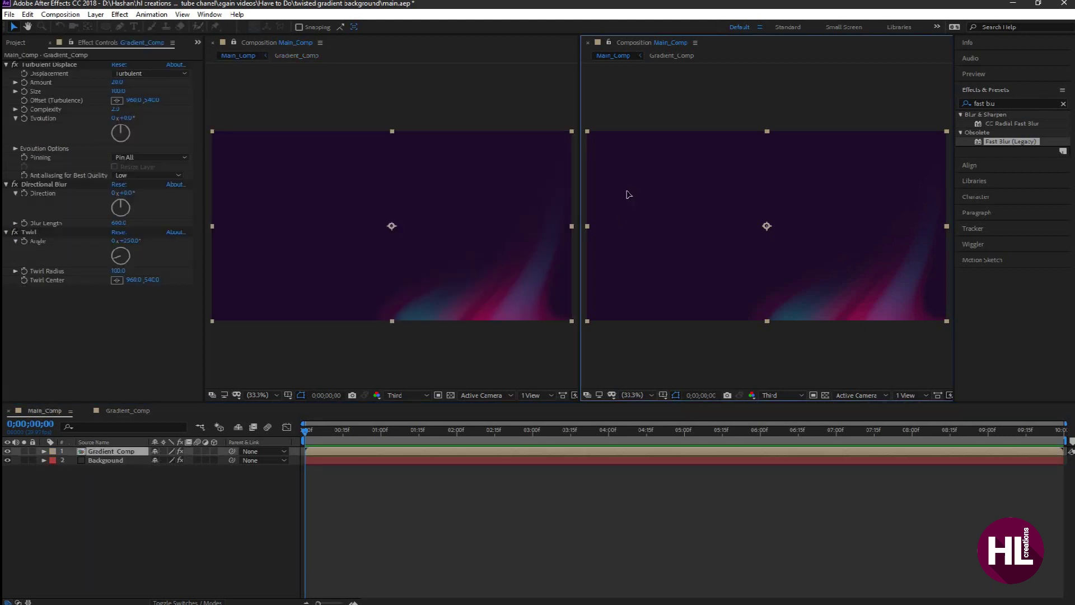
double_click(627, 194)
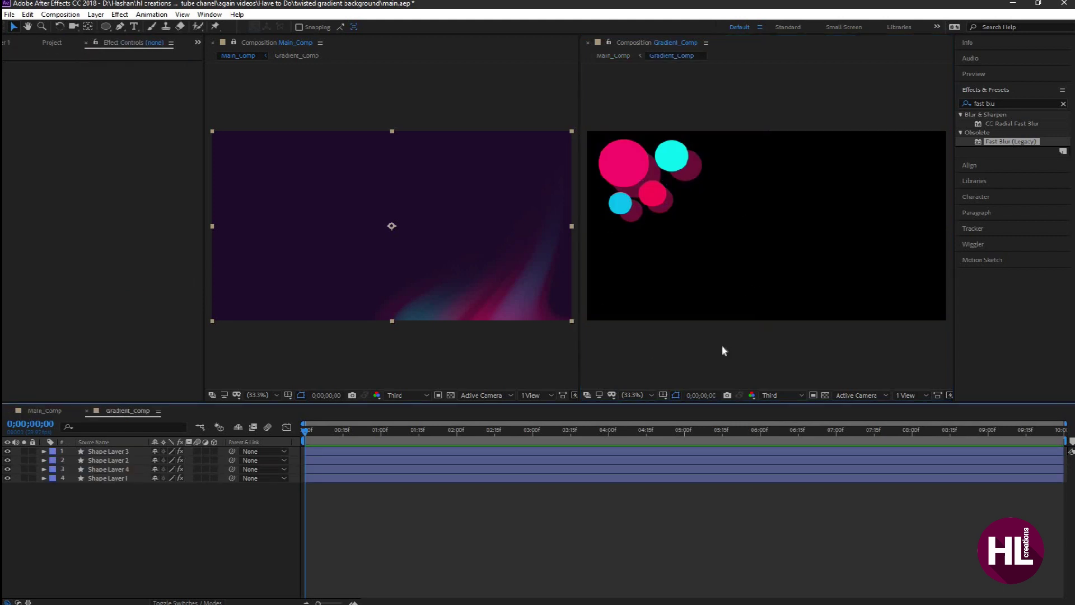
Duplicate the big pink and the cyan circle, moving both copies lower in the frame.
left_click(631, 177)
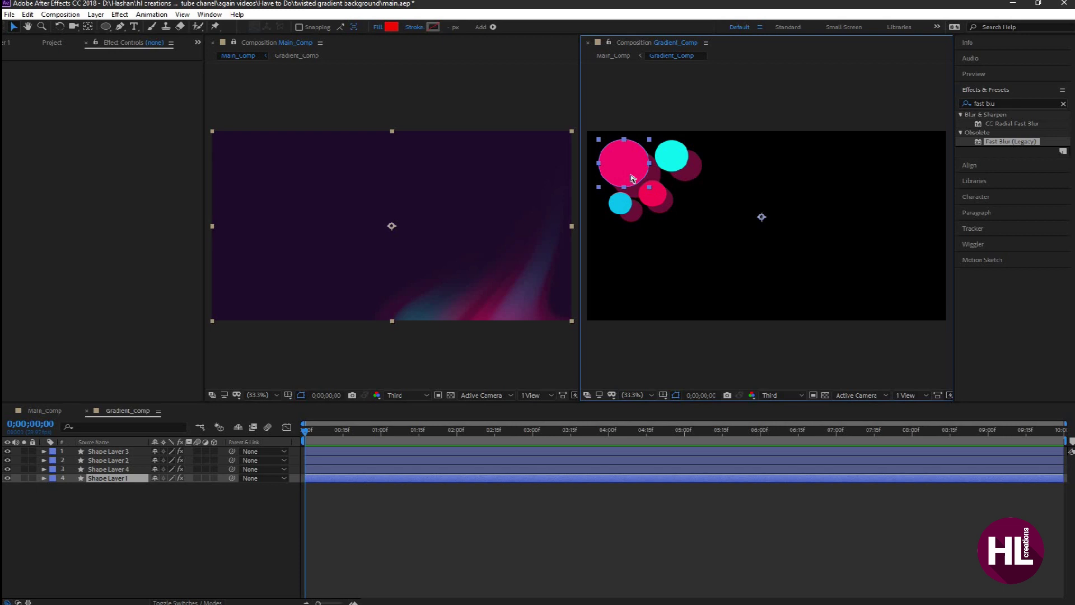
key("ctrl+d")
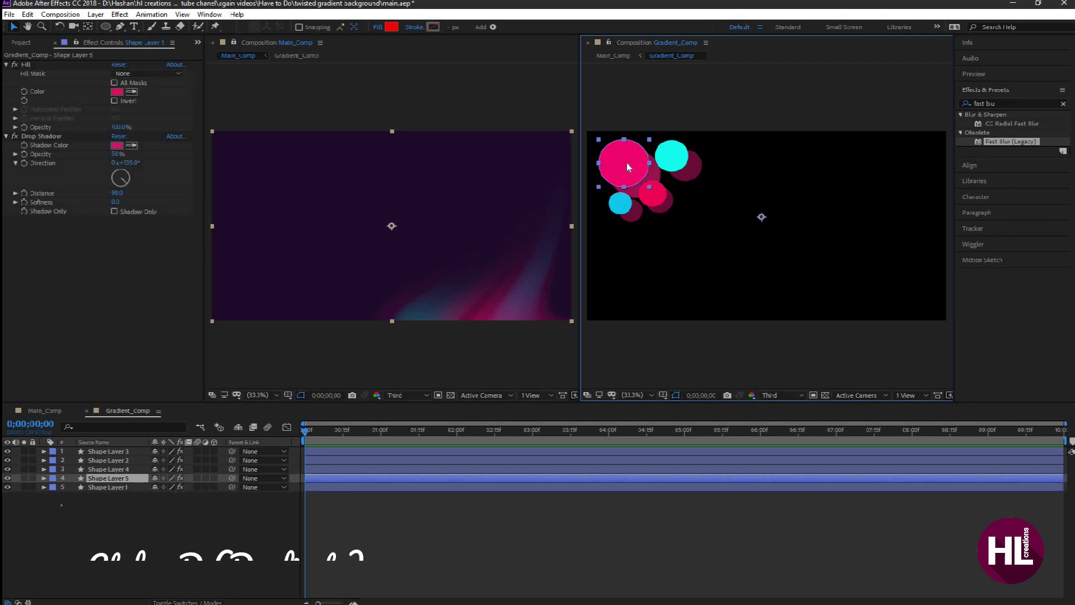
left_click_drag(628, 161, 628, 253)
left_click(666, 164)
key("ctrl+d")
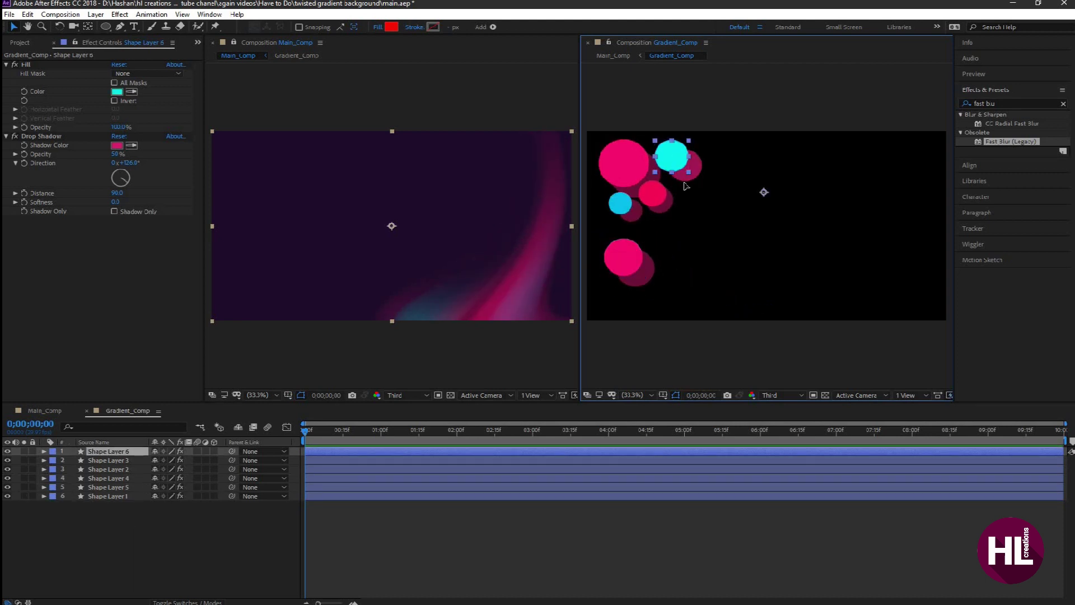
left_click_drag(666, 164, 684, 231)
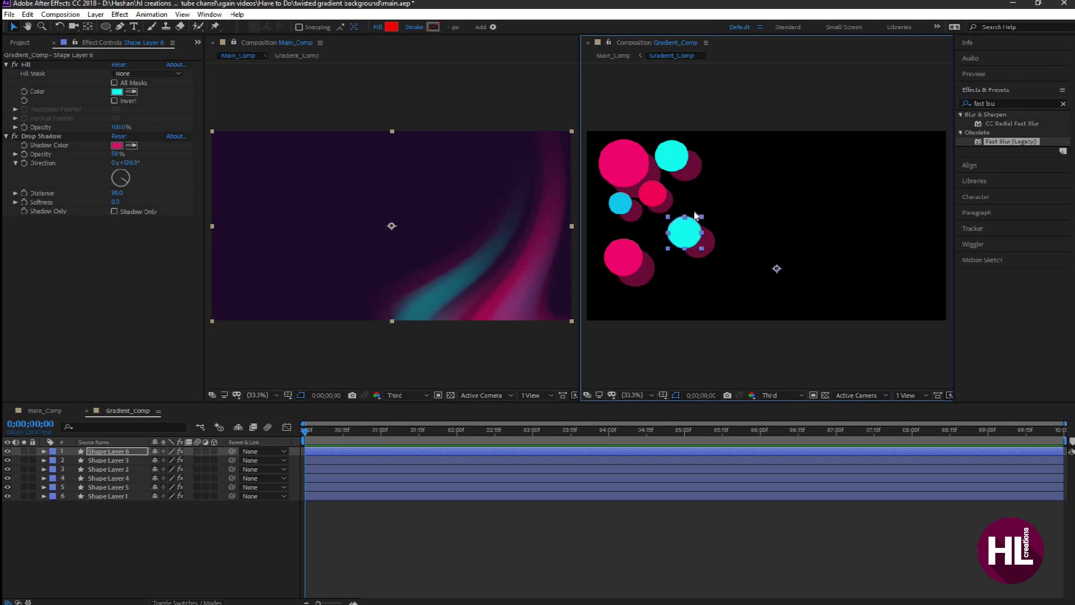
Duplicate the top-left pink and small cyan circles to the right, then rearrange the lower circles.
left_click(609, 167)
key("ctrl+d")
left_click_drag(609, 167, 783, 114)
left_click_drag(768, 156, 920, 171)
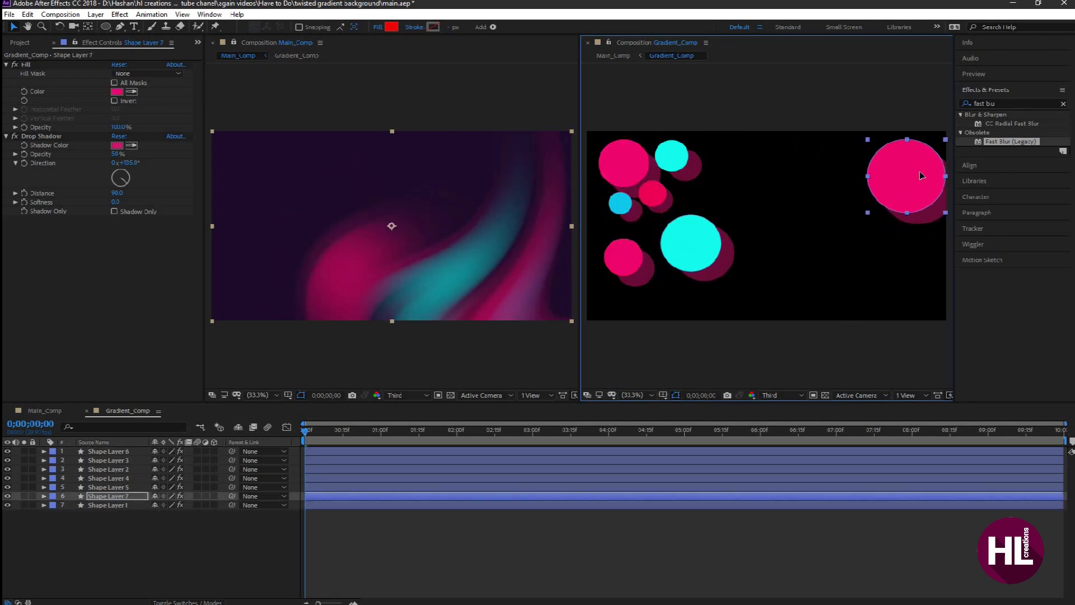
left_click(623, 202)
key("ctrl+d")
left_click_drag(622, 201, 713, 151)
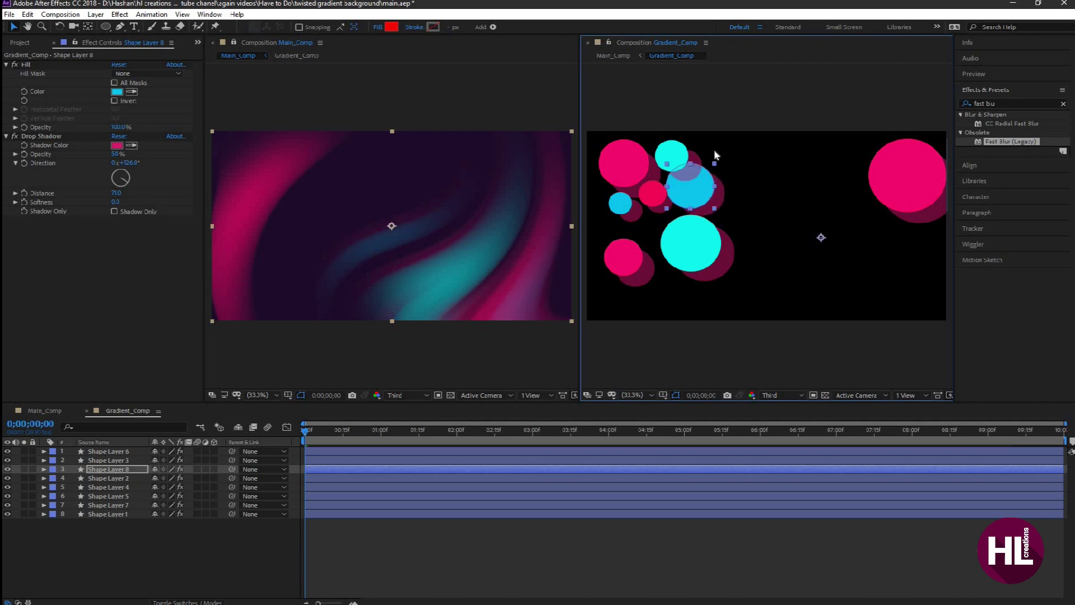
left_click_drag(745, 210, 698, 237)
left_click_drag(623, 256, 641, 242)
left_click_drag(662, 293, 599, 250)
Copy the small pink and lower cyan circles toward the upper right and push the big cyan circle up.
left_click(652, 193)
key("ctrl+d")
left_click_drag(652, 193, 728, 110)
left_click(664, 157)
left_click(604, 270)
key("ctrl+d")
left_click_drag(715, 158, 785, 151)
left_click_drag(907, 175, 855, 164)
Duplicate the small pink circle and the lower cyan circle, moving the cyan copy to the right.
left_click(707, 213)
left_click(653, 193)
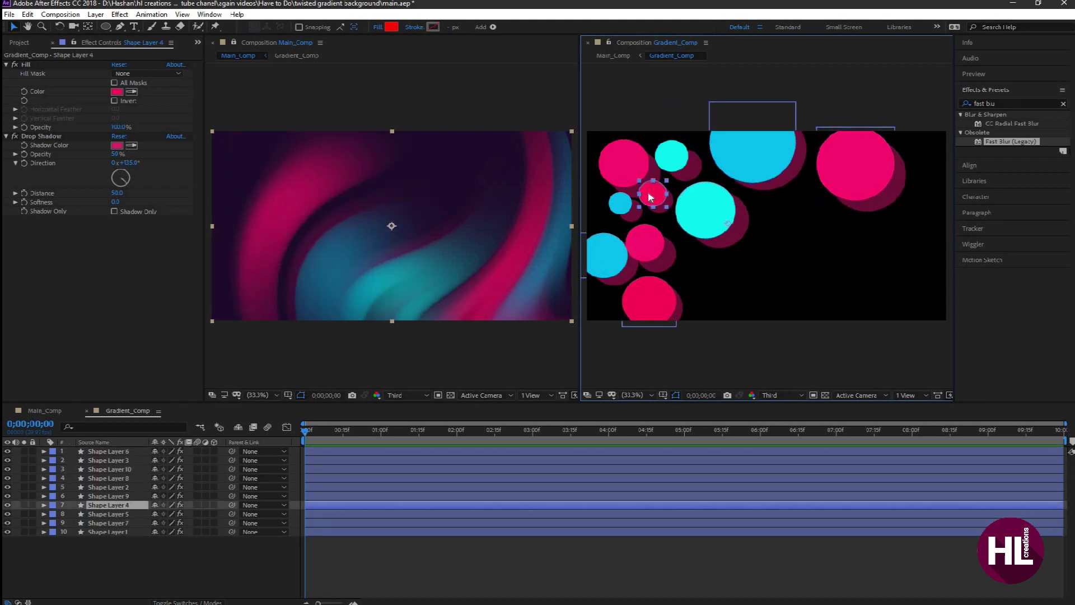
key("ctrl+d")
left_click_drag(653, 193, 777, 213)
left_click(611, 250)
key("ctrl+d")
left_click_drag(610, 249, 795, 254)
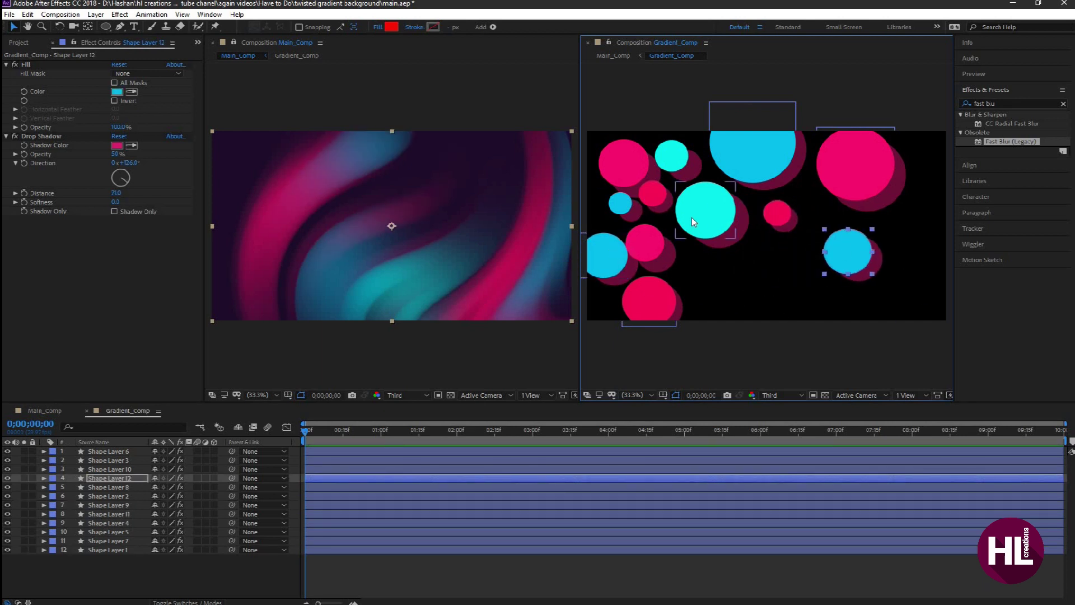
Reposition and enlarge the right pink circle, top cyan circle and Shape Layer 12 cyan circle.
left_click_drag(807, 137, 859, 119)
left_click_drag(707, 211, 723, 264)
left_click_drag(747, 149, 763, 154)
left_click_drag(653, 194, 684, 206)
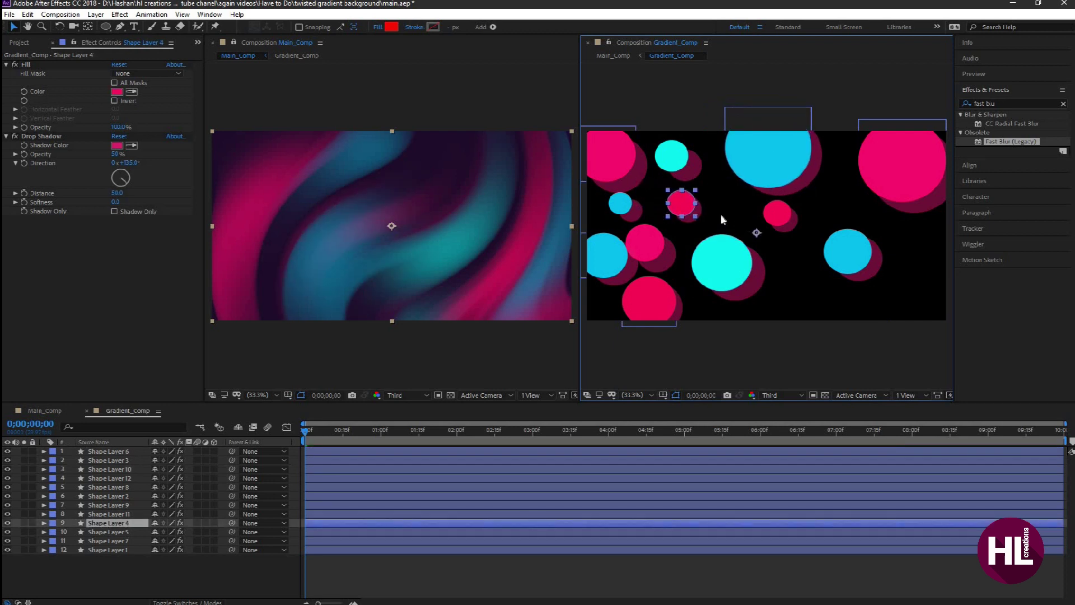
left_click(748, 187)
left_click_drag(848, 252, 876, 317)
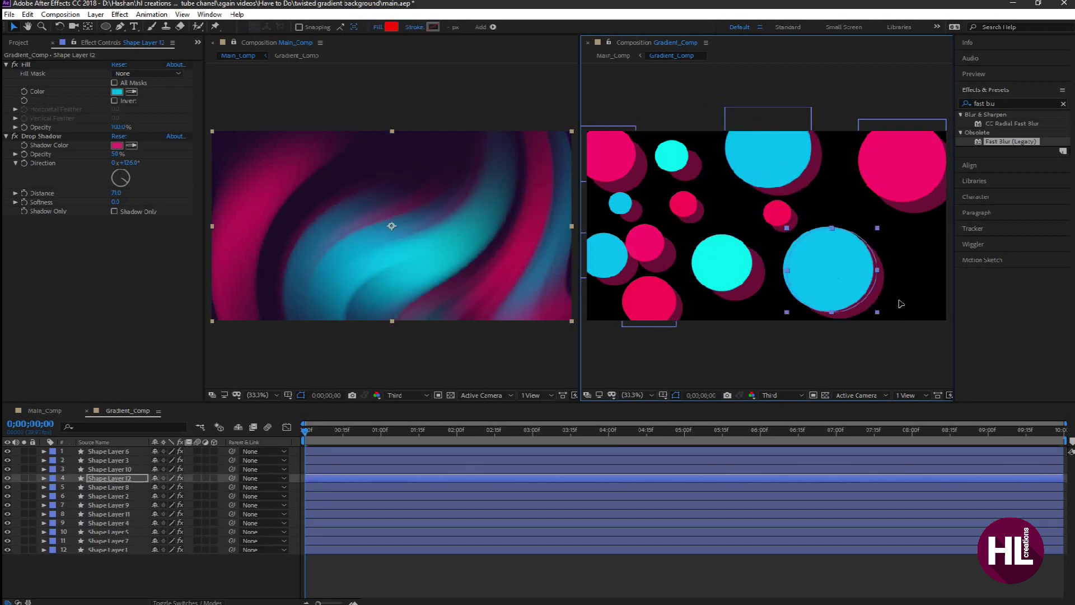
left_click_drag(834, 274, 865, 299)
Add copies of a pink circle, a small cyan circle and Shape Layer 5 toward the right and centre.
left_click(651, 239)
key("ctrl+d")
left_click_drag(629, 225, 855, 229)
left_click(676, 162)
key("ctrl+d")
left_click_drag(676, 162, 730, 208)
left_click(647, 243)
key("ctrl+d")
left_click_drag(645, 244, 798, 266)
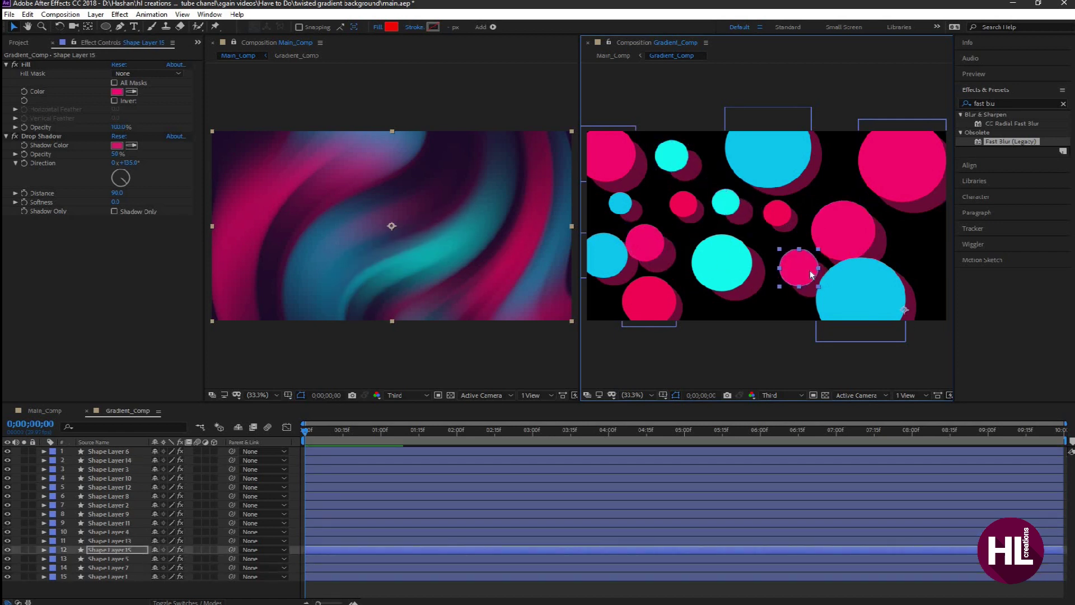
Duplicate a small cyan circle and Shape Layer 4 to the lower frame, nudging the top-right pink circle.
left_click(620, 204)
key("ctrl+d")
left_click_drag(620, 203, 707, 314)
left_click(683, 207)
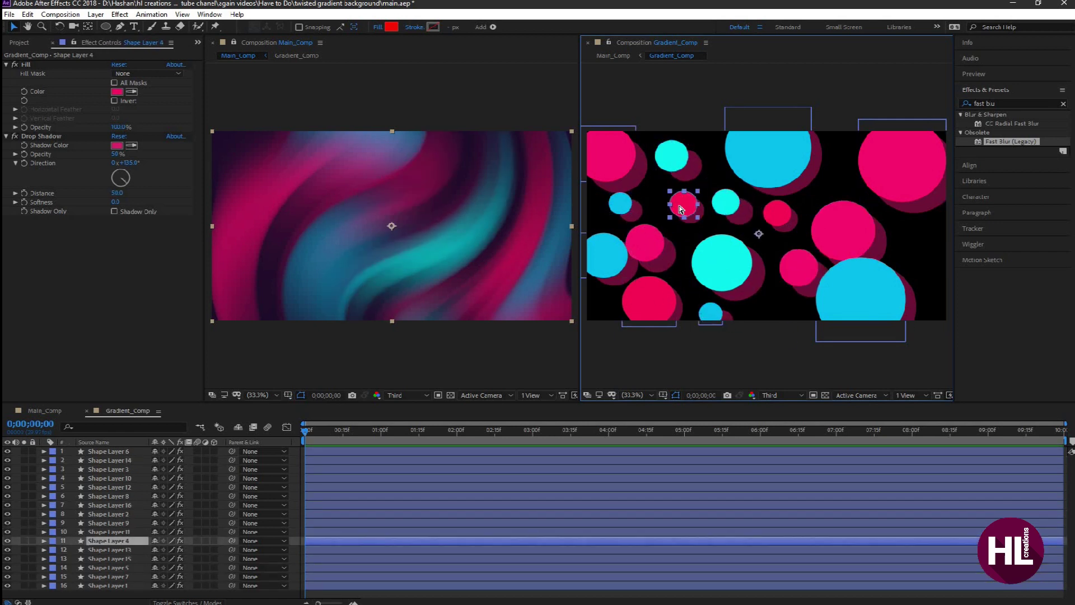
key("ctrl+d")
left_click_drag(684, 207, 780, 303)
left_click(627, 147)
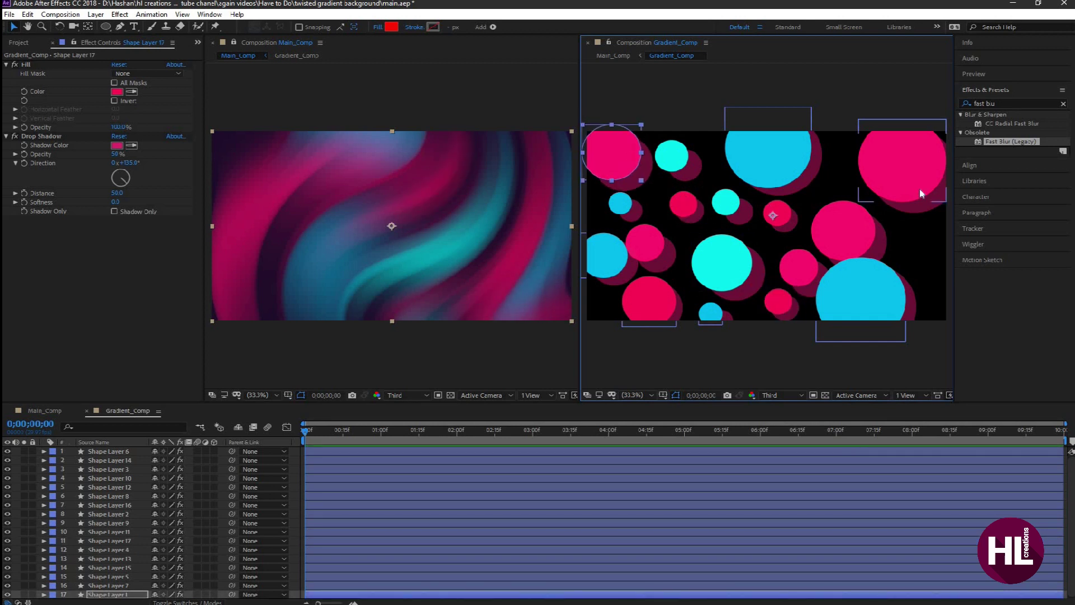
left_click_drag(896, 168, 901, 168)
Add one more cyan circle copy at the right edge and raise it slightly.
left_click(681, 165)
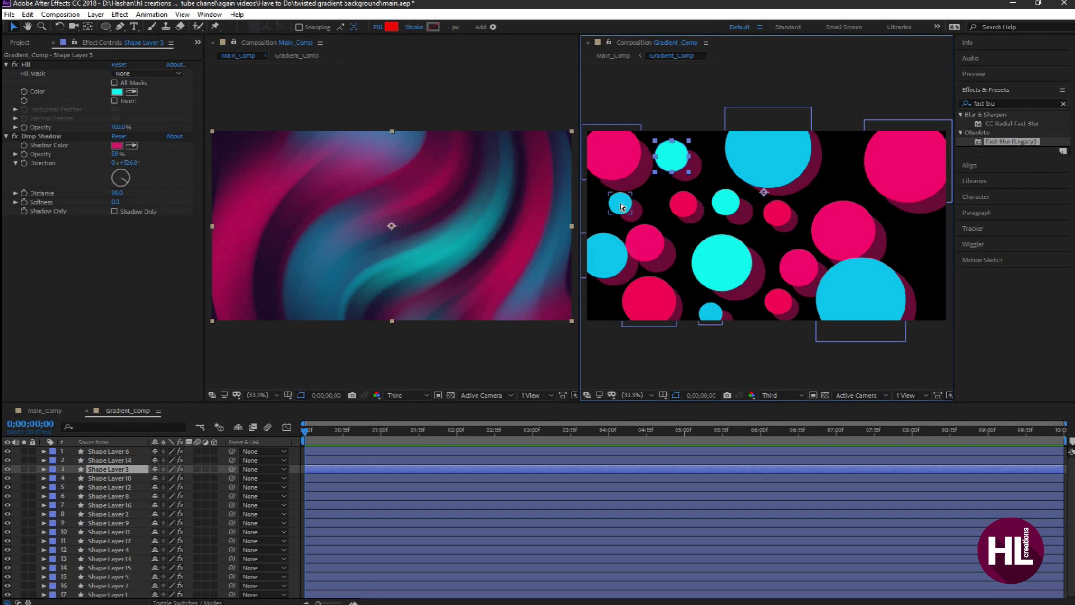
key("ctrl+d")
left_click_drag(791, 221, 926, 269)
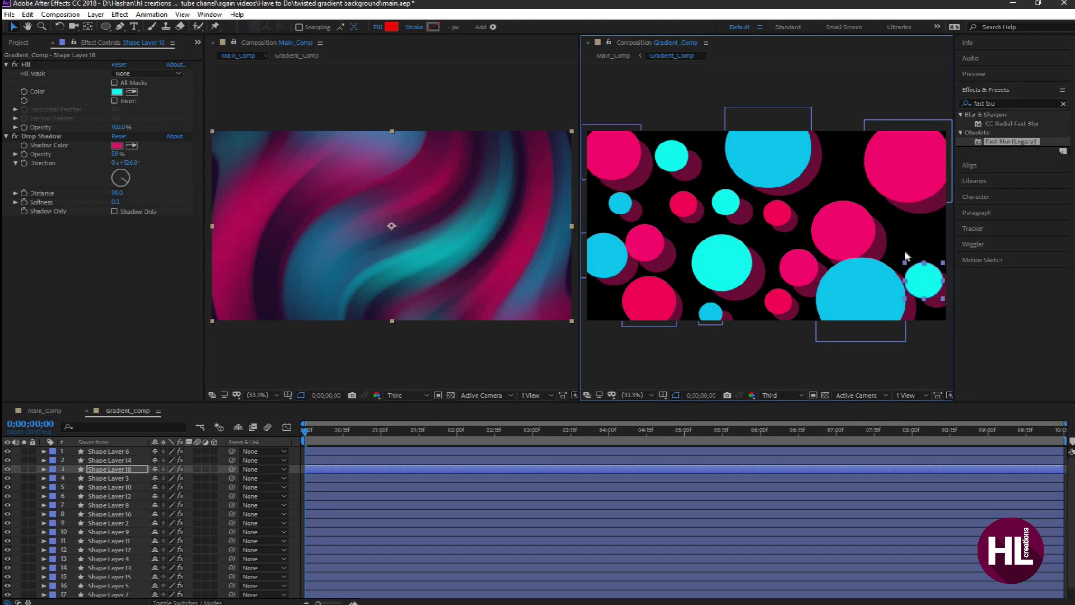
left_click_drag(930, 281, 930, 269)
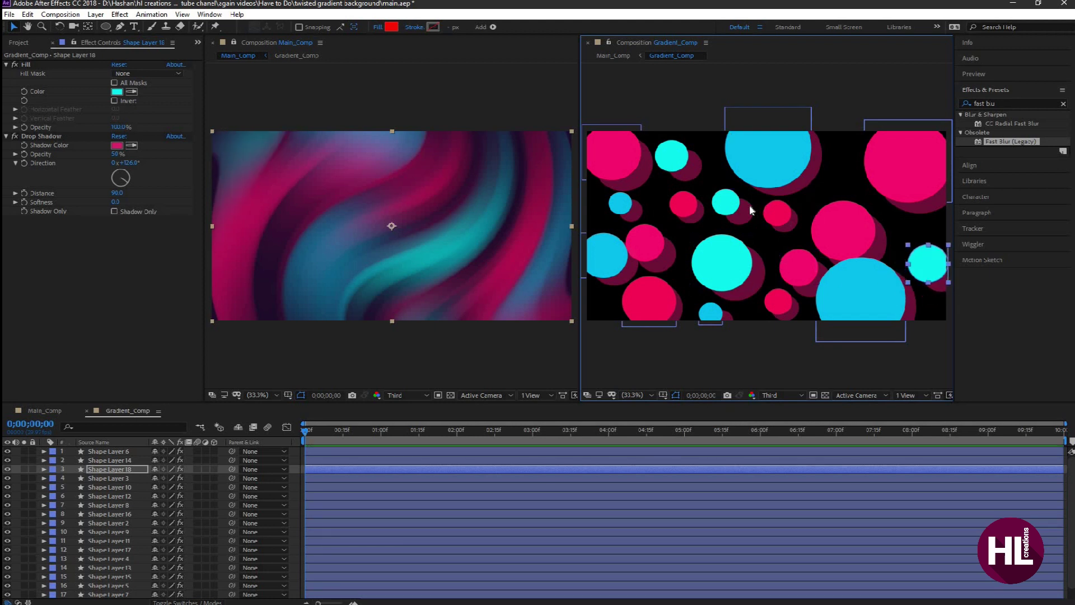
left_click(124, 452)
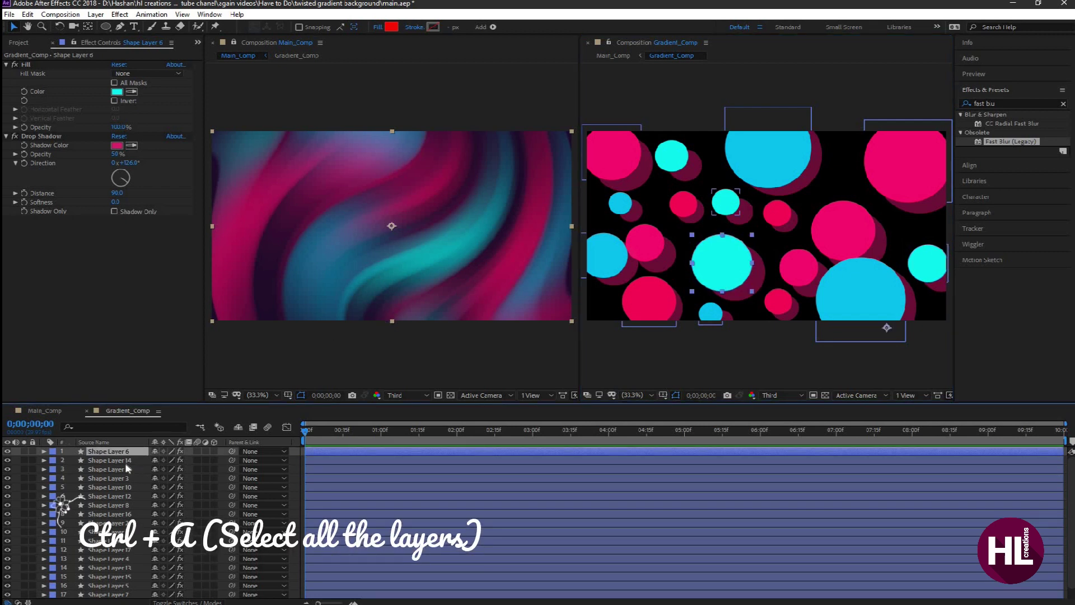
Select all circle layers and precompose them as 'Shapes' with Move all attributes.
key("ctrl+a")
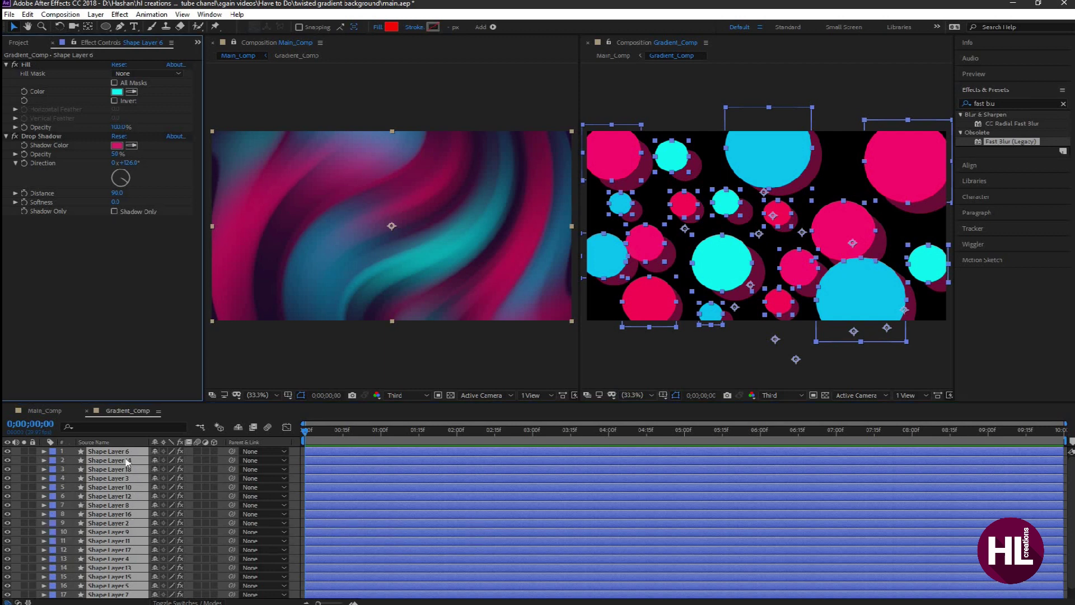
key("ctrl+shift+c")
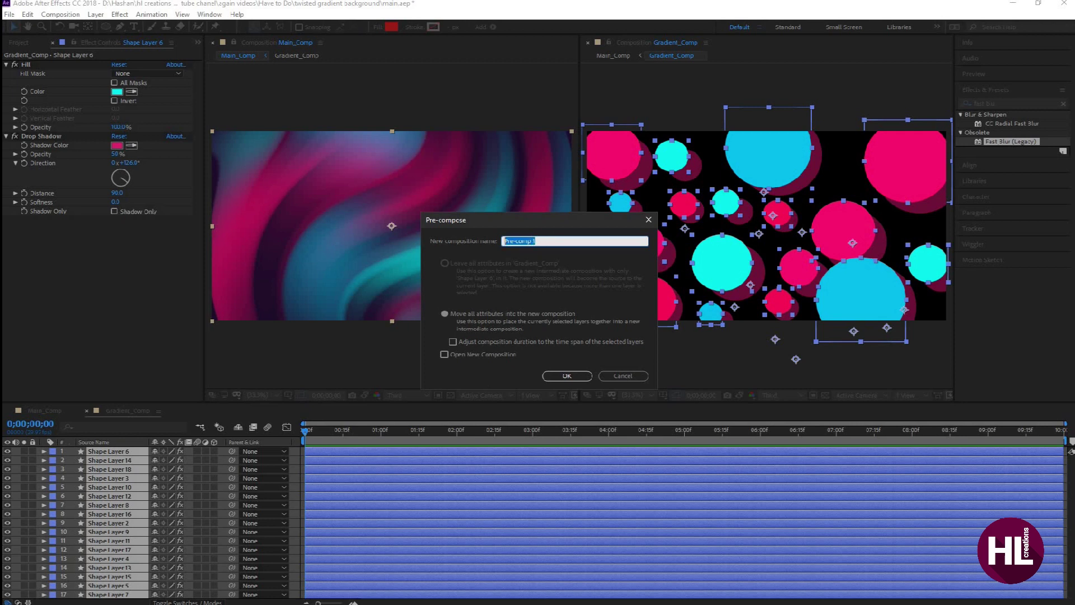
type("s")
left_click(447, 319)
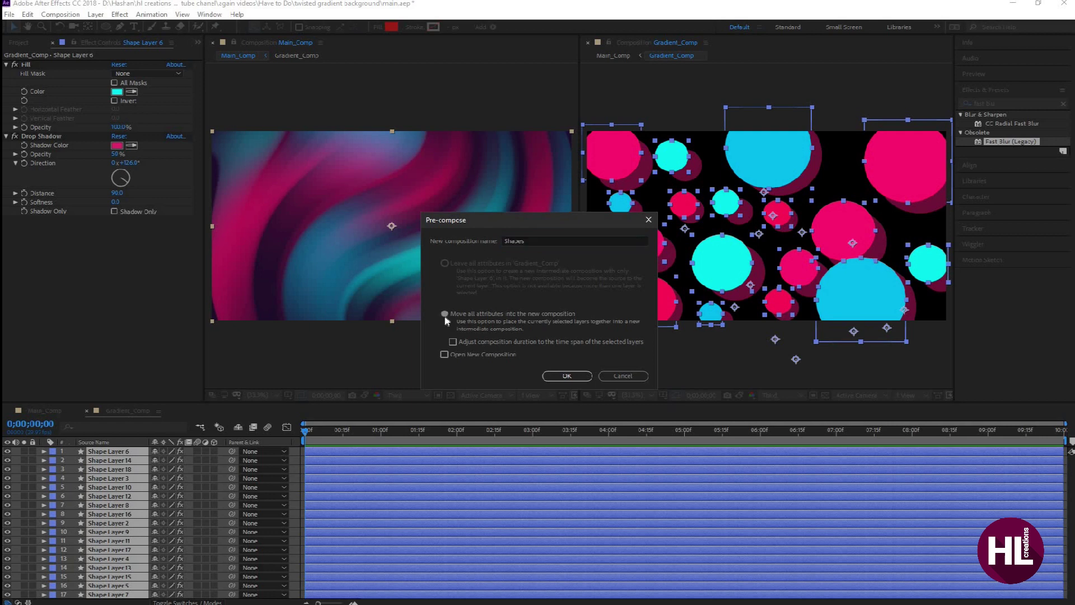
left_click(567, 376)
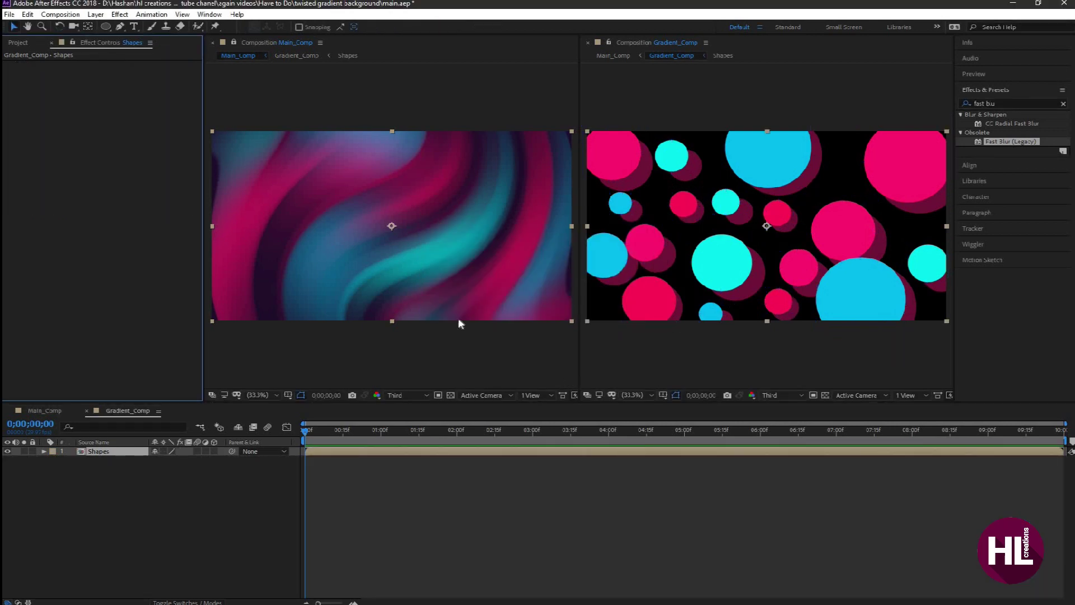
Keyframe the Shapes layer's Position at 0s and slide it left to X 51 at the final frame.
left_click(118, 457)
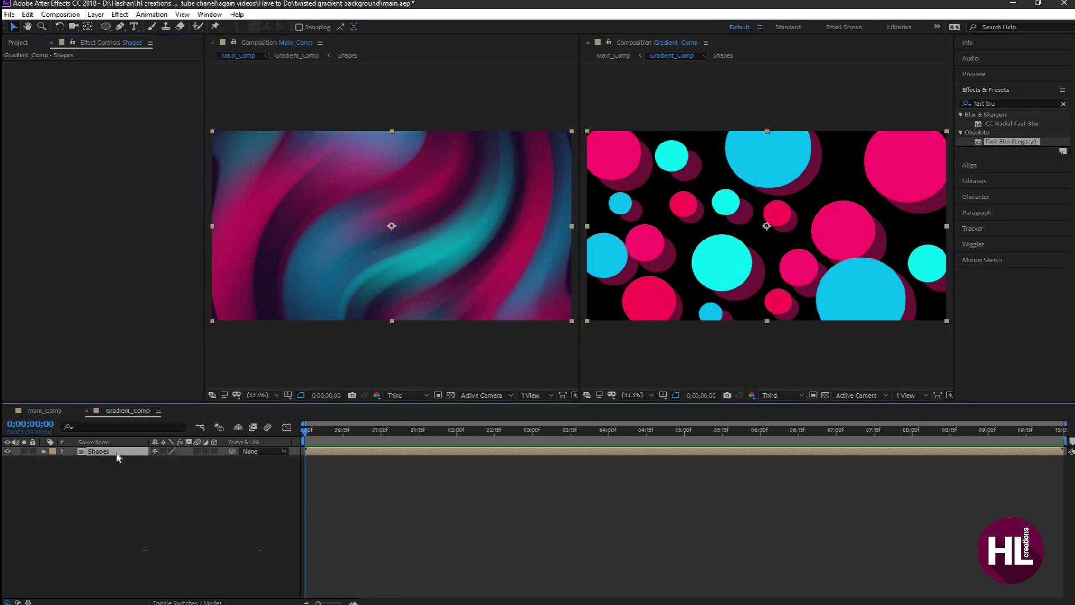
key("p")
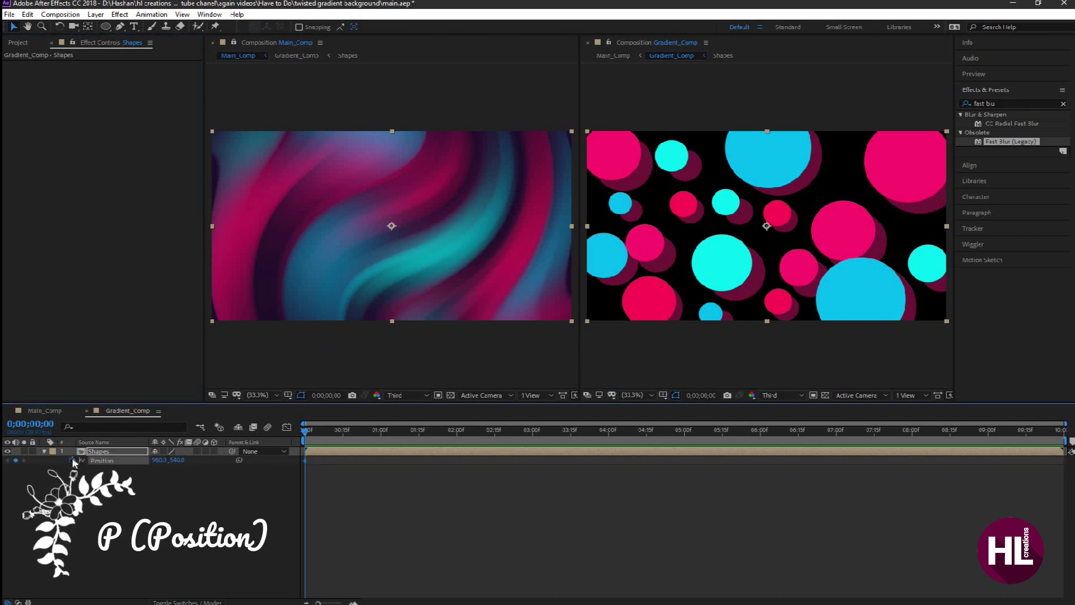
left_click(72, 460)
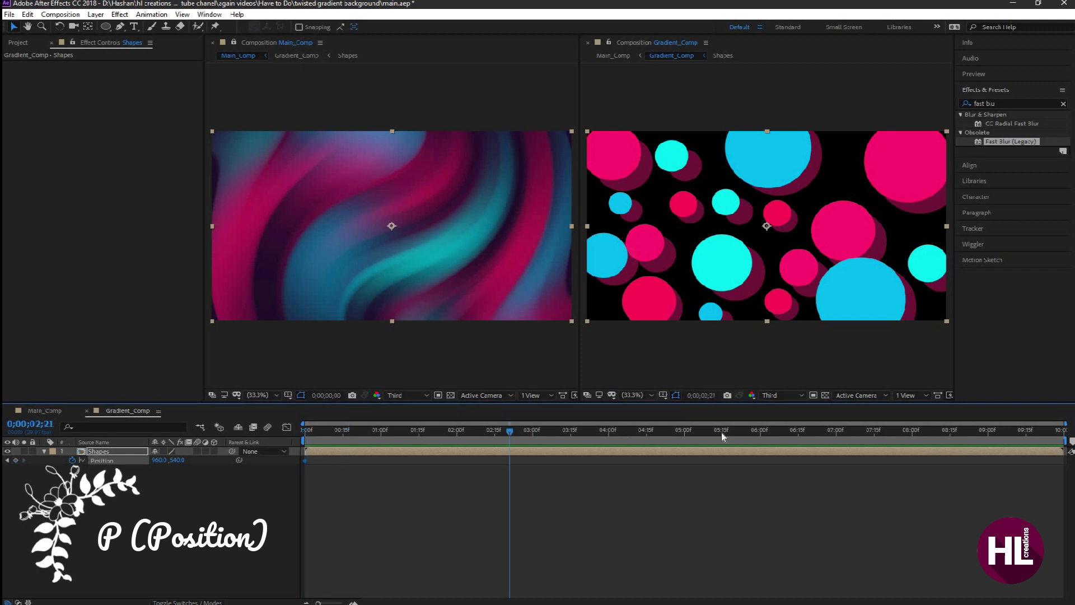
left_click_drag(723, 437, 1022, 431)
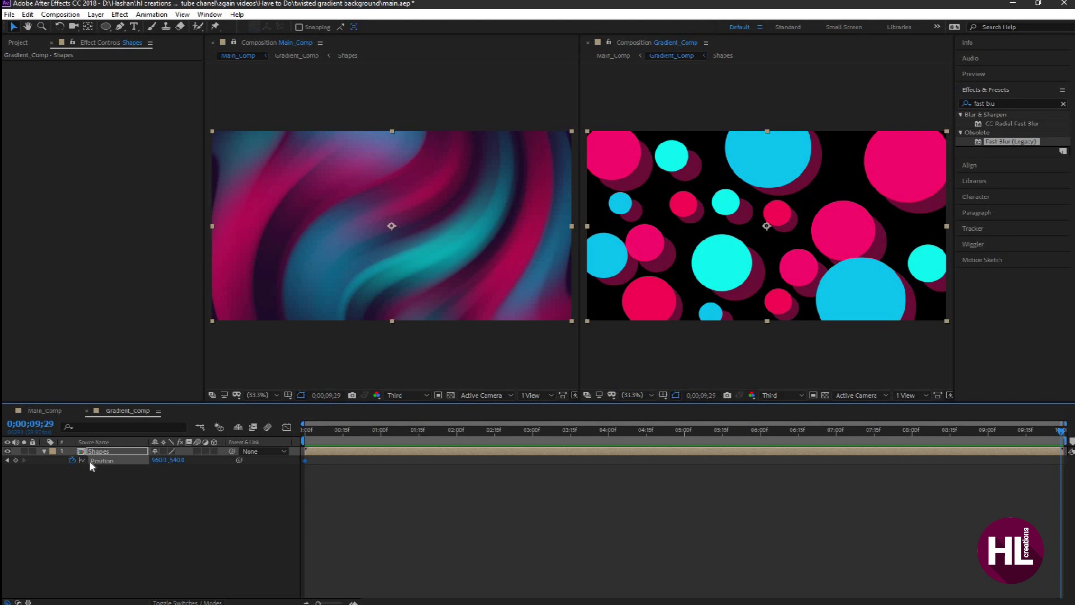
left_click_drag(838, 230, 658, 229)
key("shift+Left")
key("shift+Left")
key("shift+Left")
key("shift+Left")
key("shift+Left")
key("shift+Left")
key("shift+Left")
key("shift+Left")
key("shift+Left")
key("shift+Left")
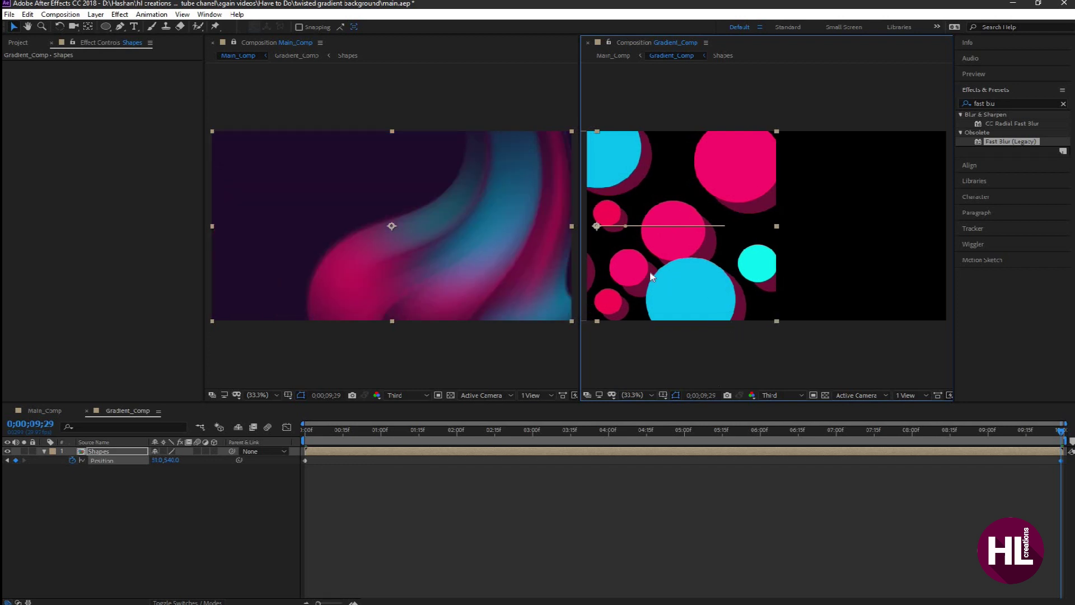
Add CC RepeTile to Shapes with Unfold tiling and Expand Right 1104, then scrub to check.
left_click(994, 104)
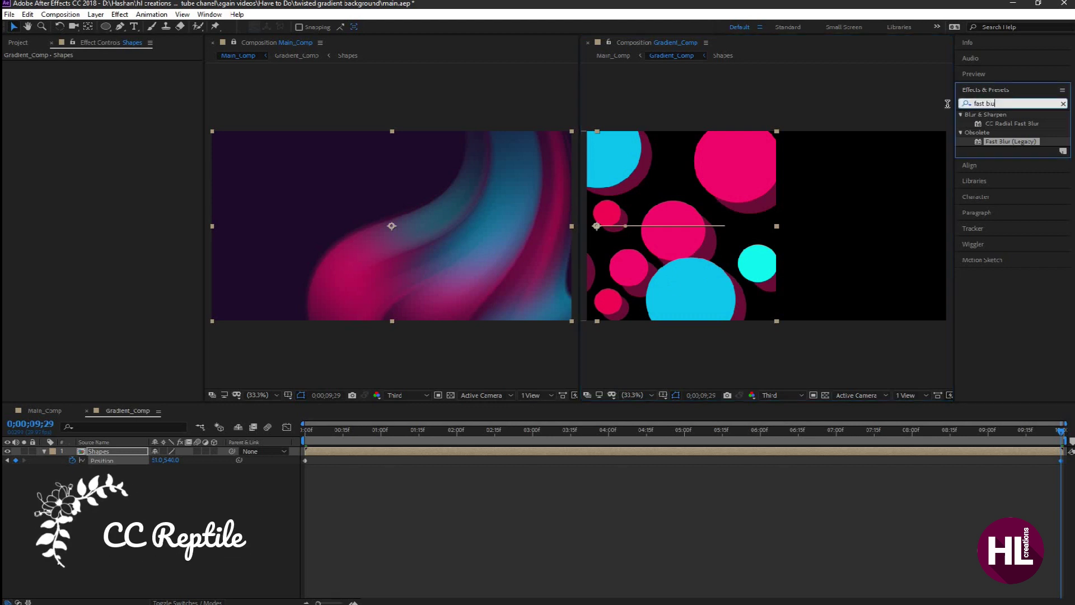
type("cc")
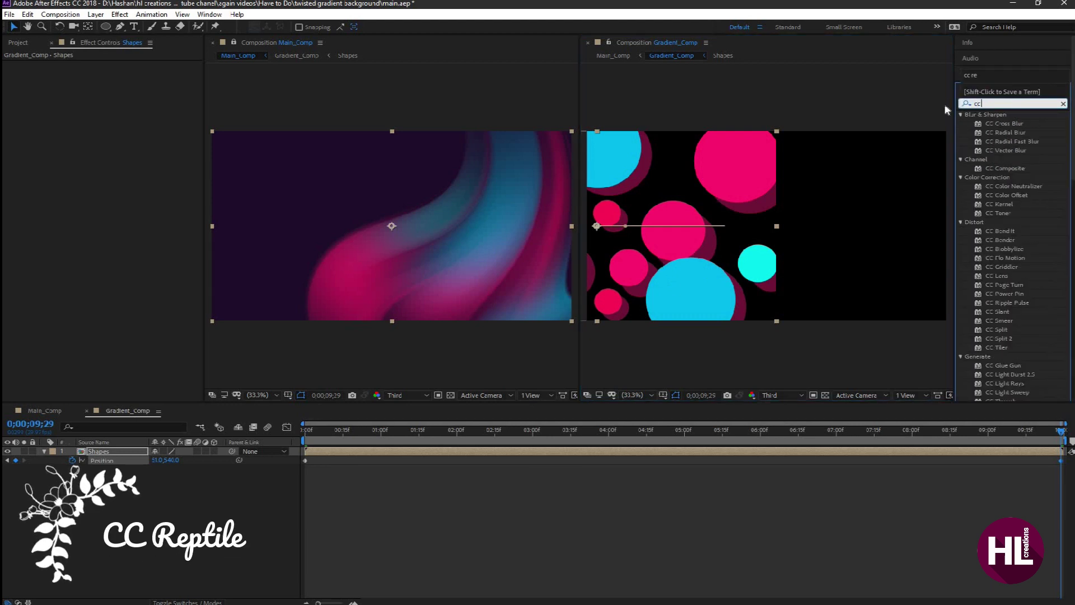
type(" re")
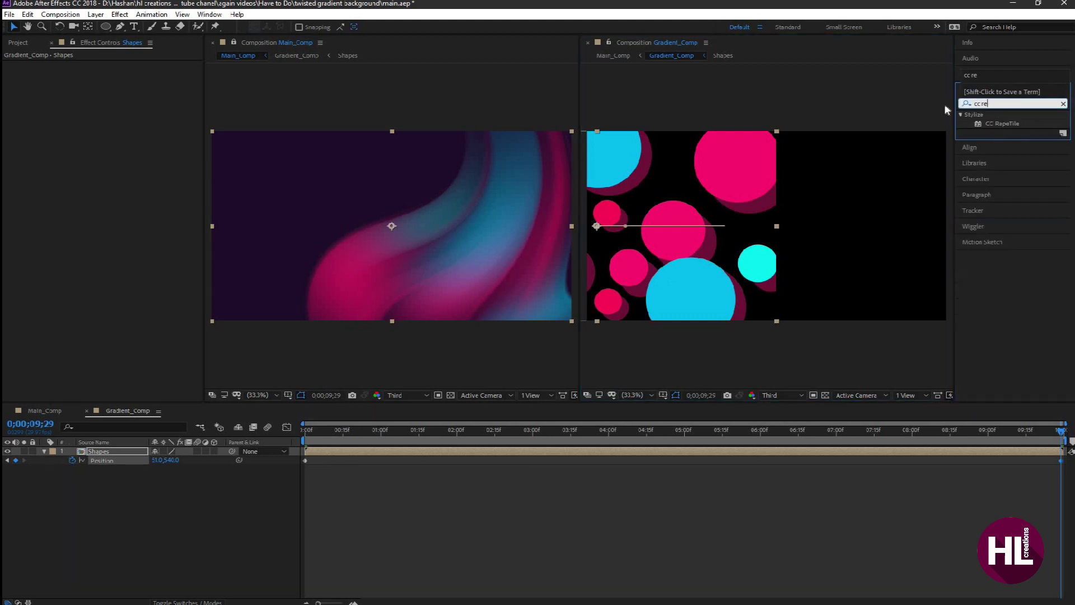
double_click(1002, 124)
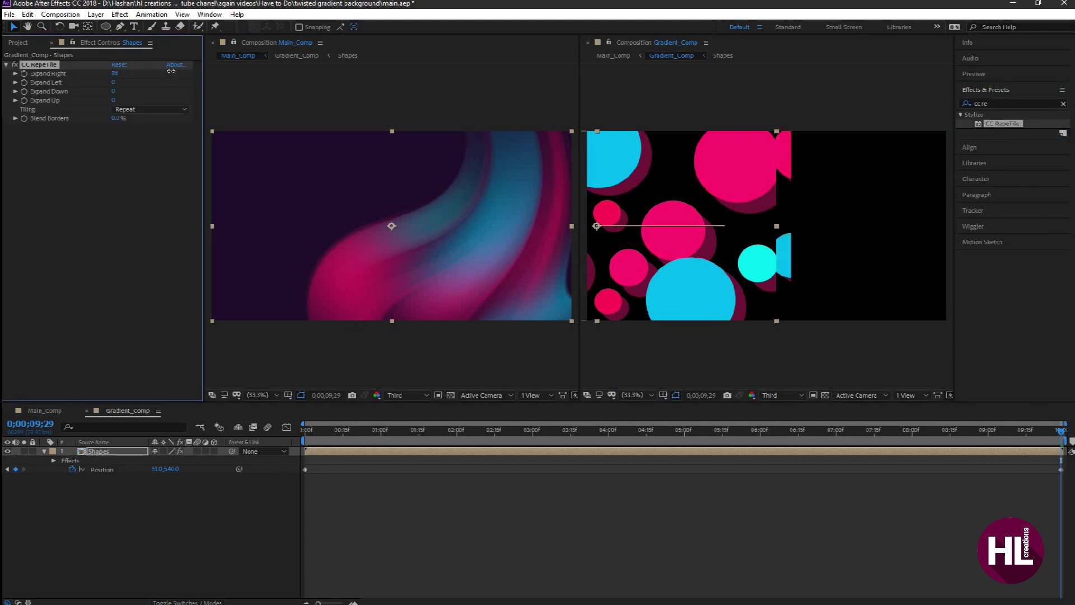
left_click(139, 110)
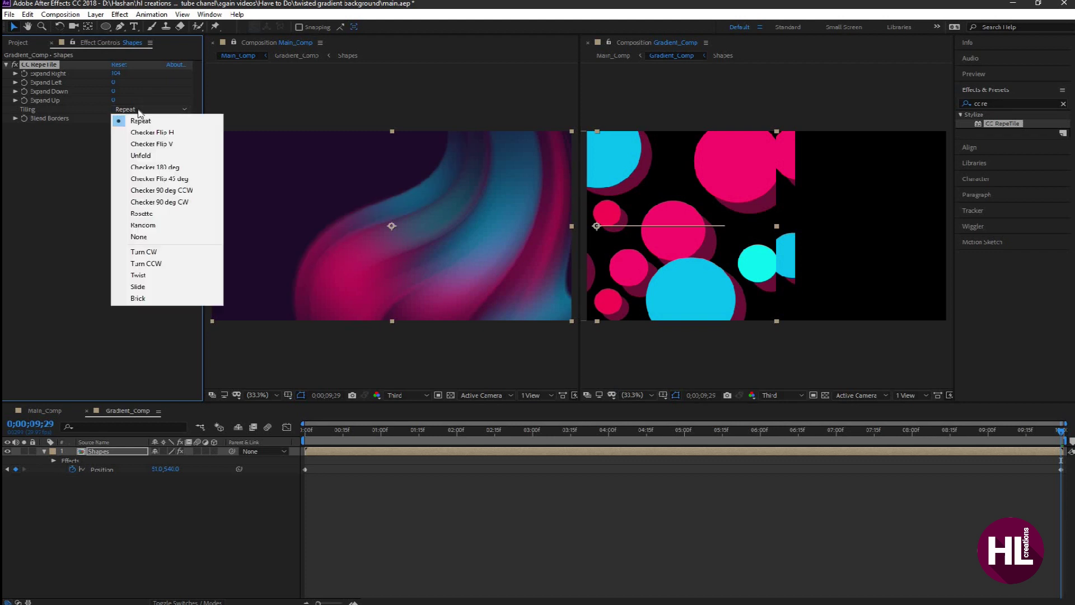
left_click(143, 156)
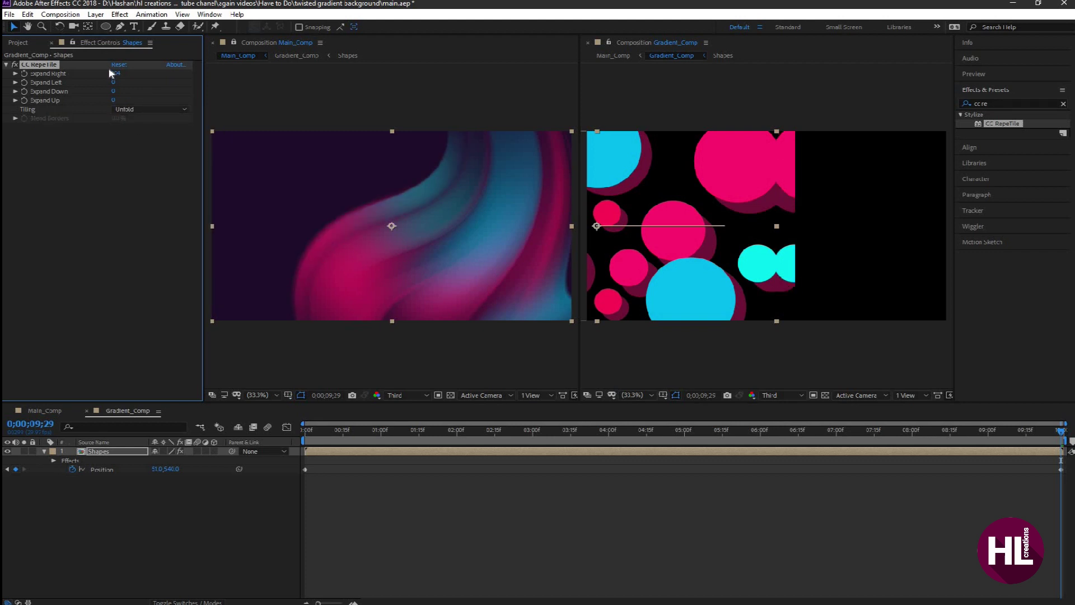
left_click_drag(203, 75, 478, 75)
left_click_drag(559, 74, 618, 74)
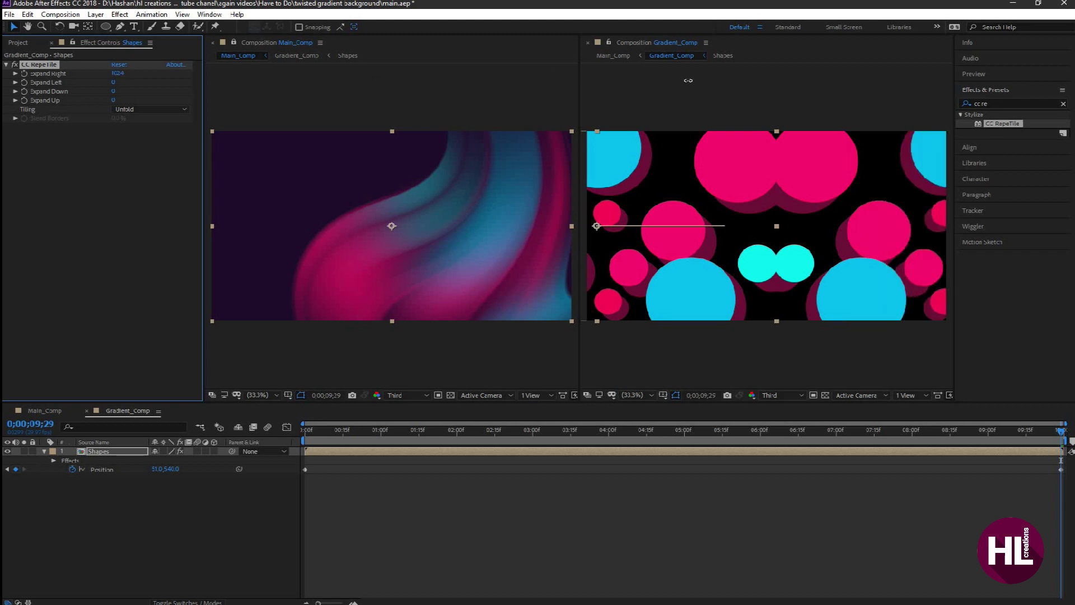
left_click_drag(688, 80, 662, 217)
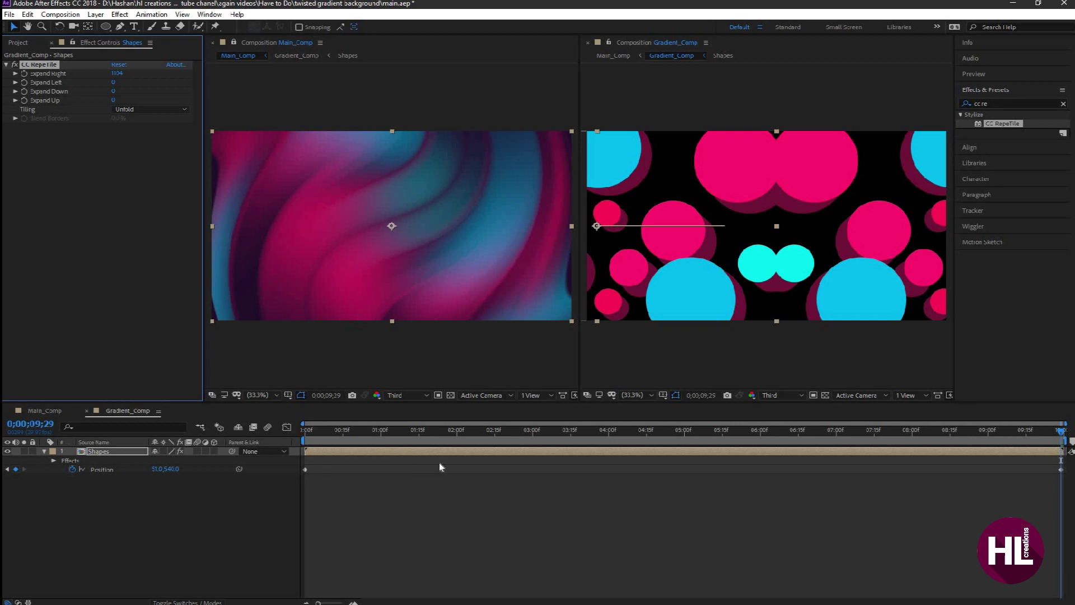
left_click_drag(1060, 434, 699, 453)
left_click_drag(609, 457, 274, 453)
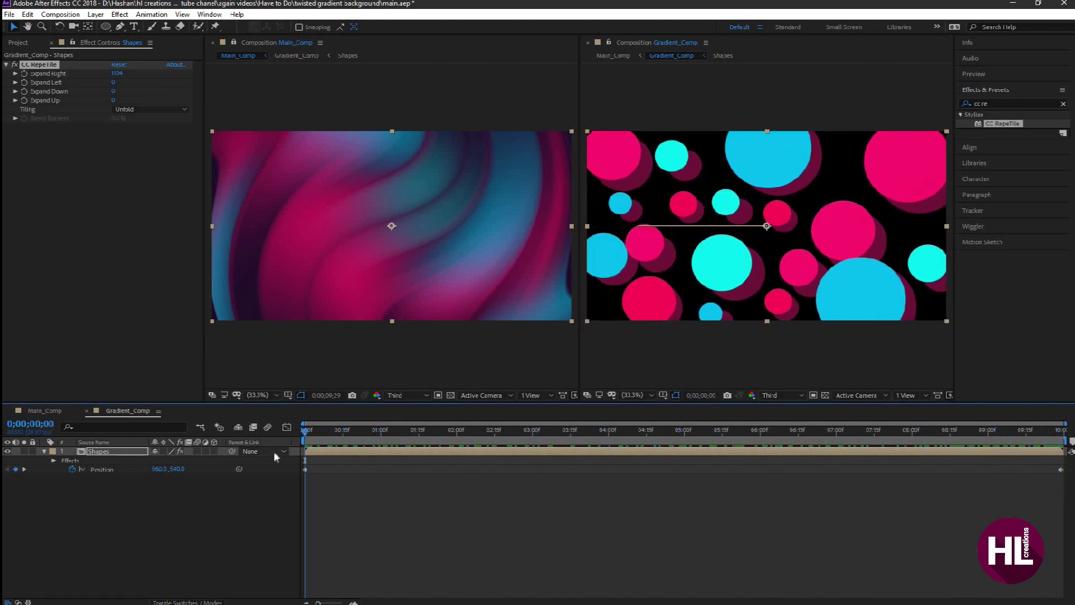
Preview the sliding tiled circles, then close the Gradient_Comp viewer panel.
key("space")
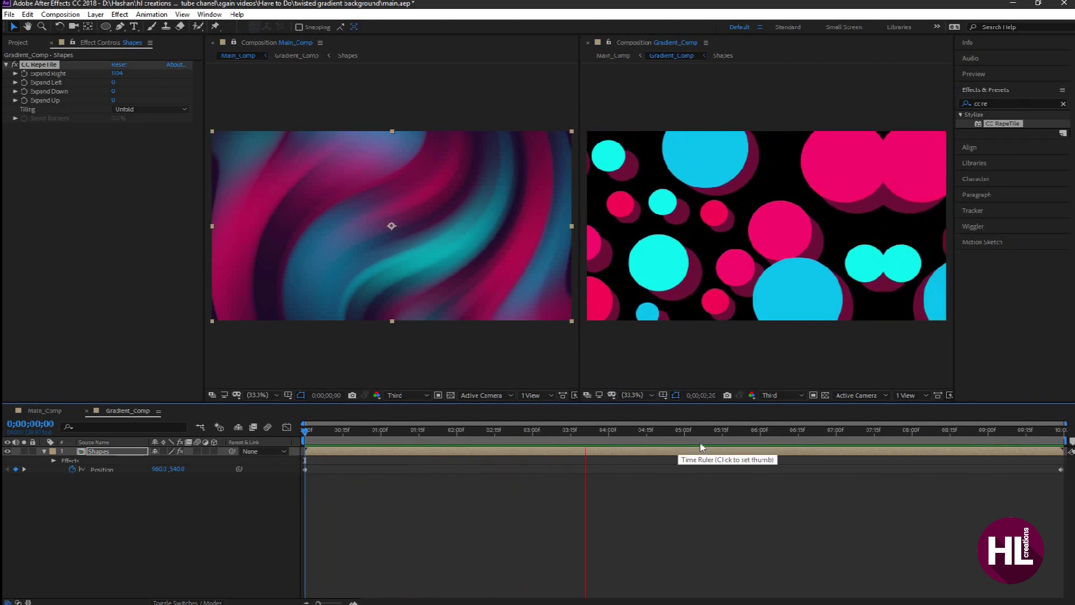
key("space")
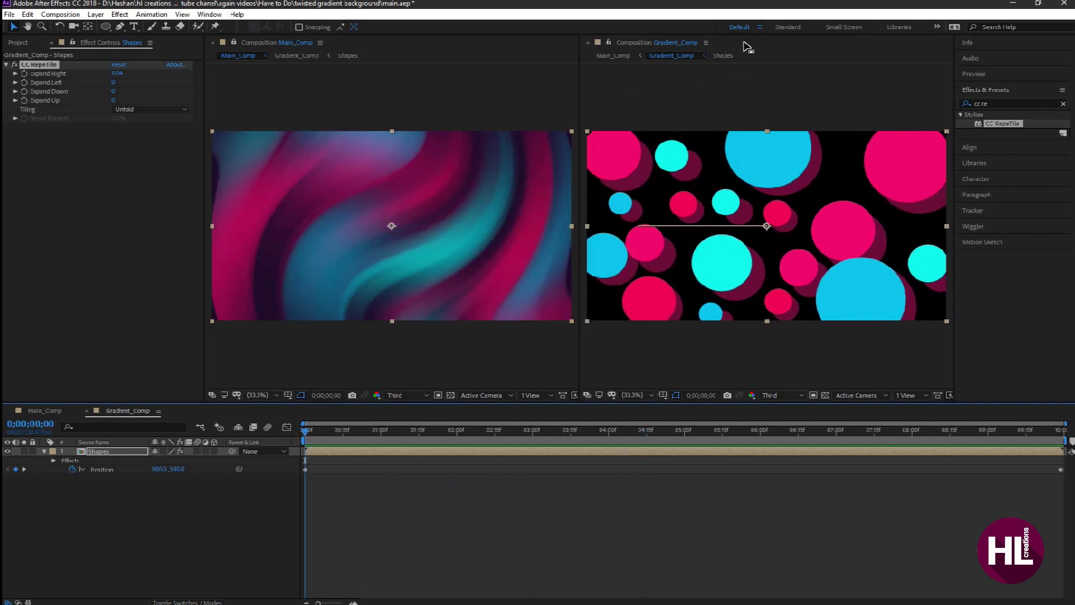
right_click(672, 44)
left_click(683, 49)
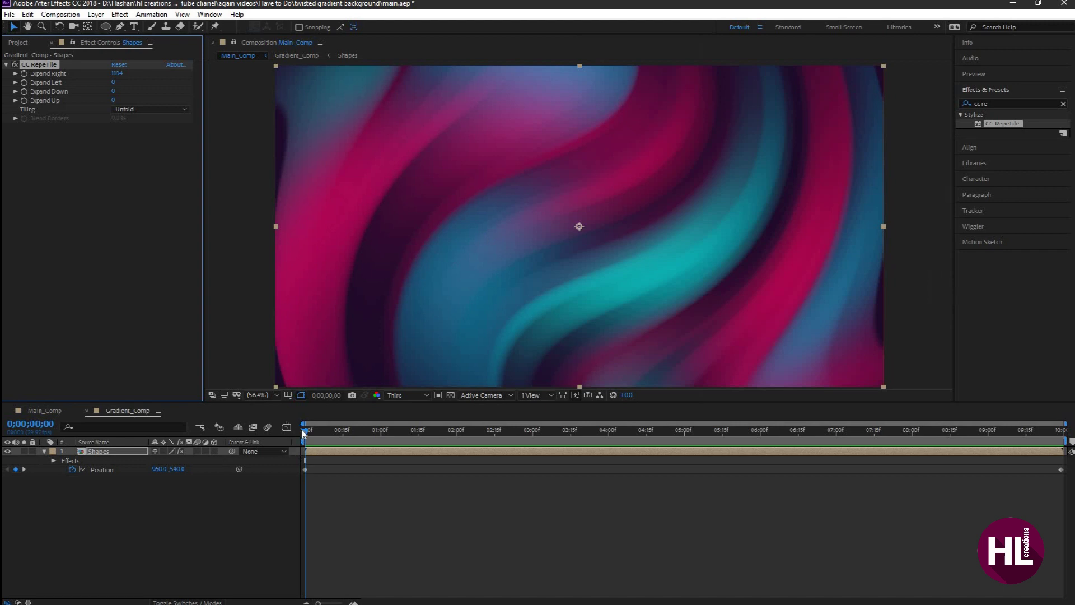
Preview Main_Comp's warped gradient and select the Gradient Comp layer to show its effects.
key("space")
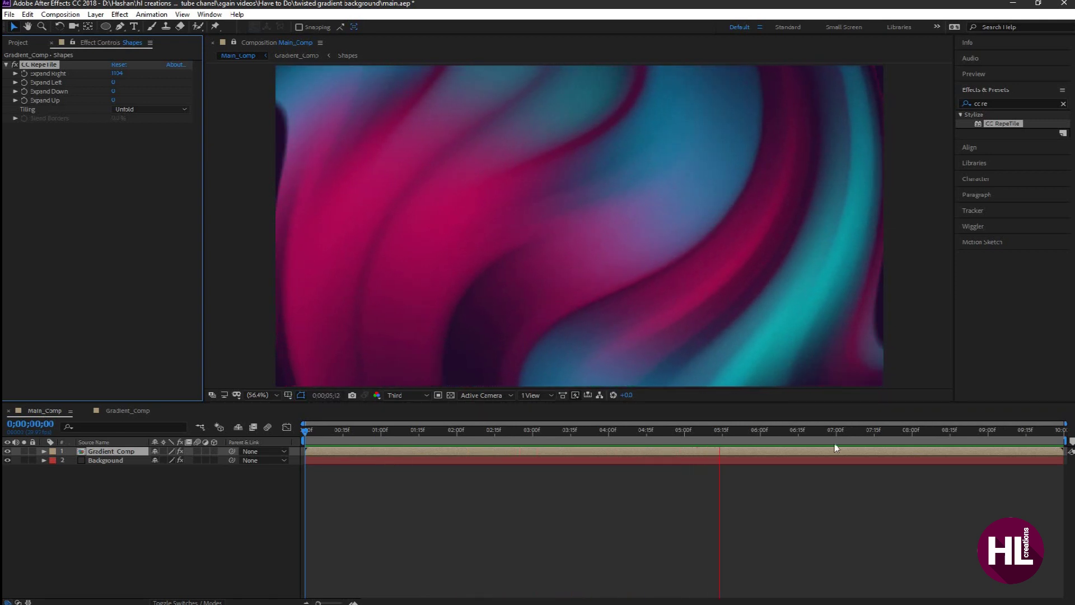
left_click(768, 431)
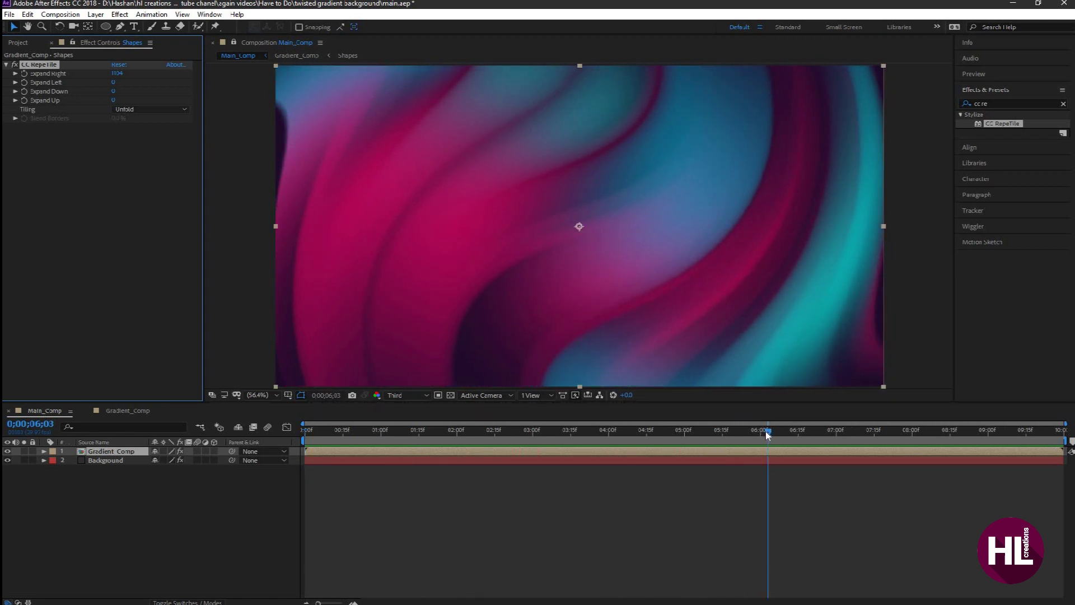
left_click(473, 451)
key("space")
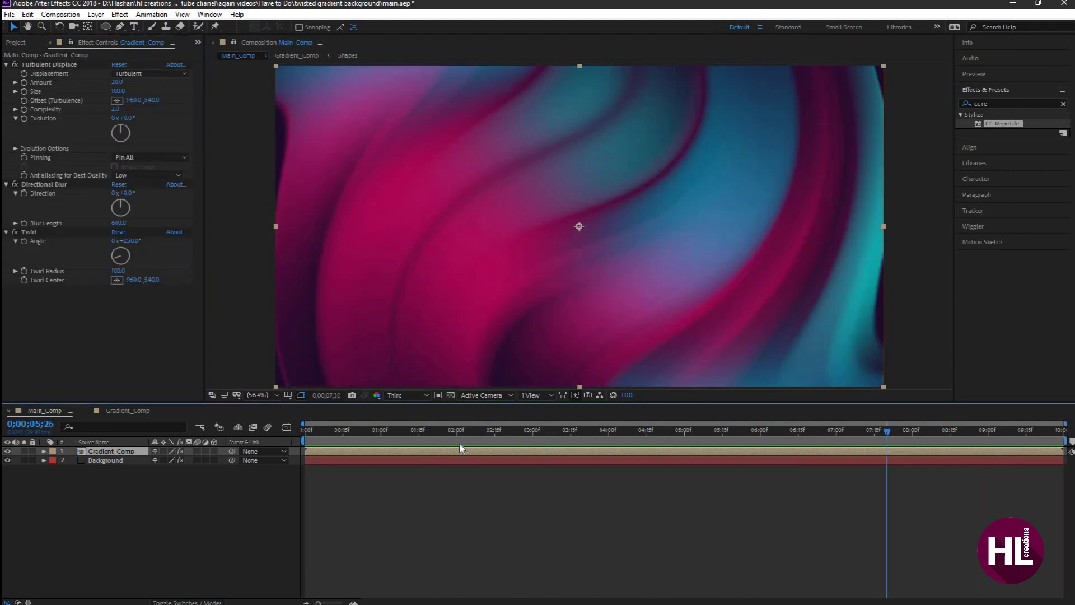
Add Curves to the Gradient Comp layer, raising the Red curve and lowering the Green curve.
double_click(1003, 104)
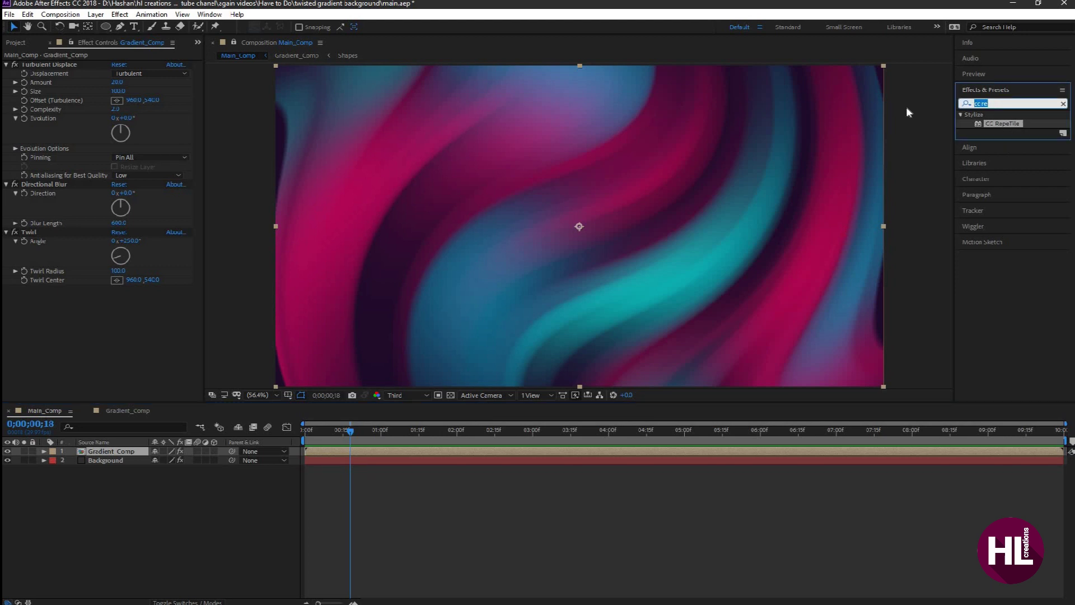
type("curves")
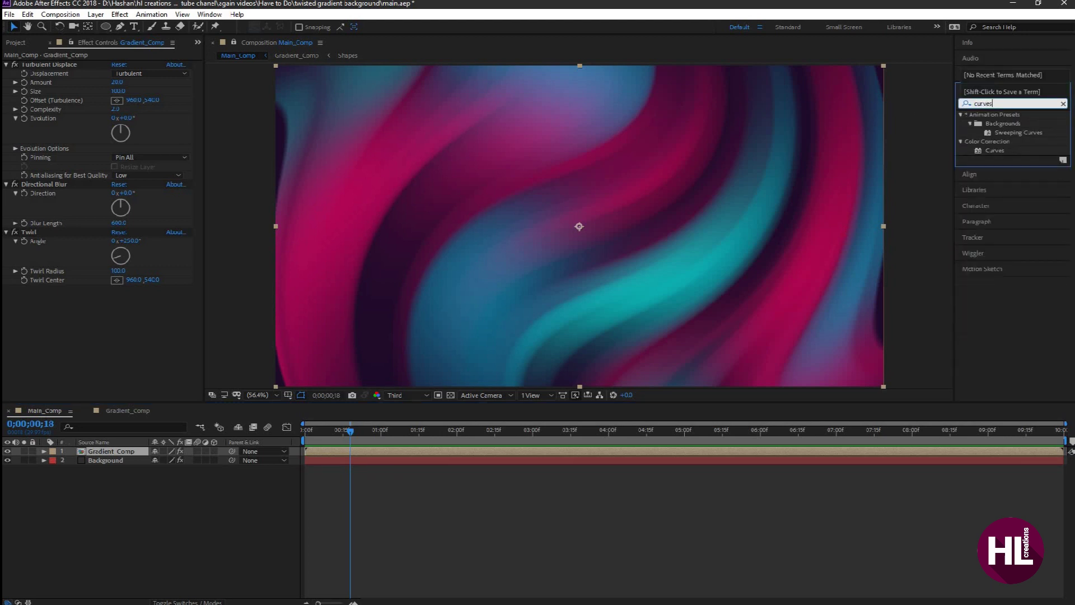
left_click_drag(991, 152, 97, 287)
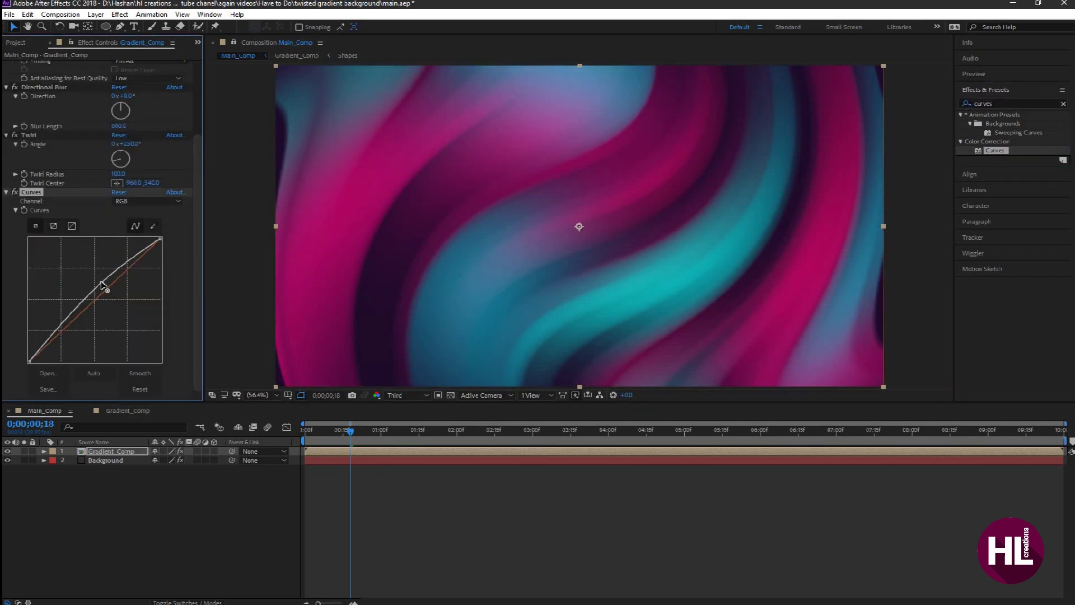
left_click(113, 202)
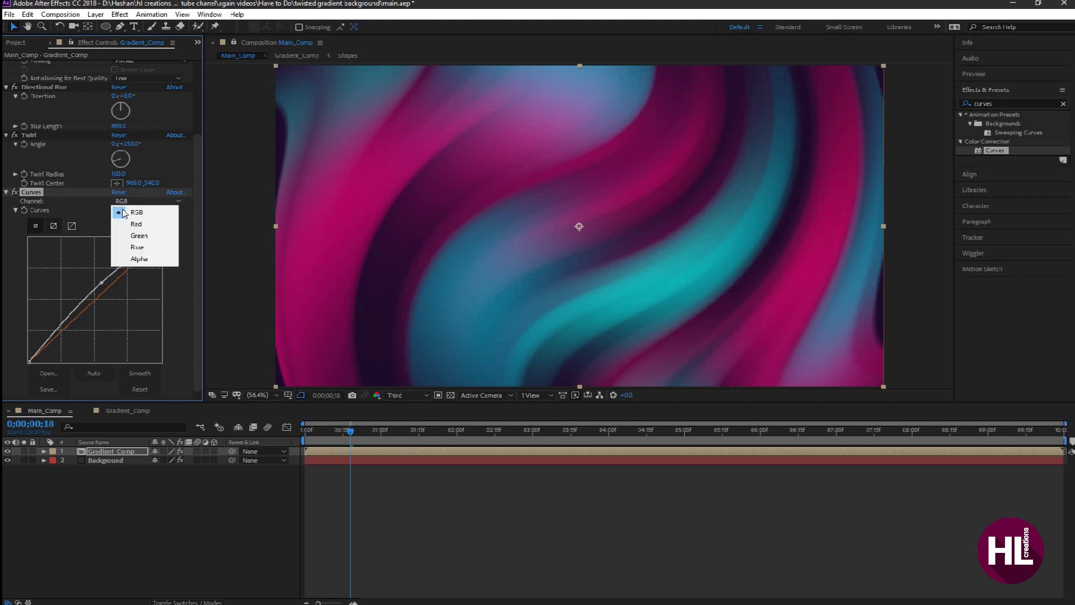
left_click(136, 224)
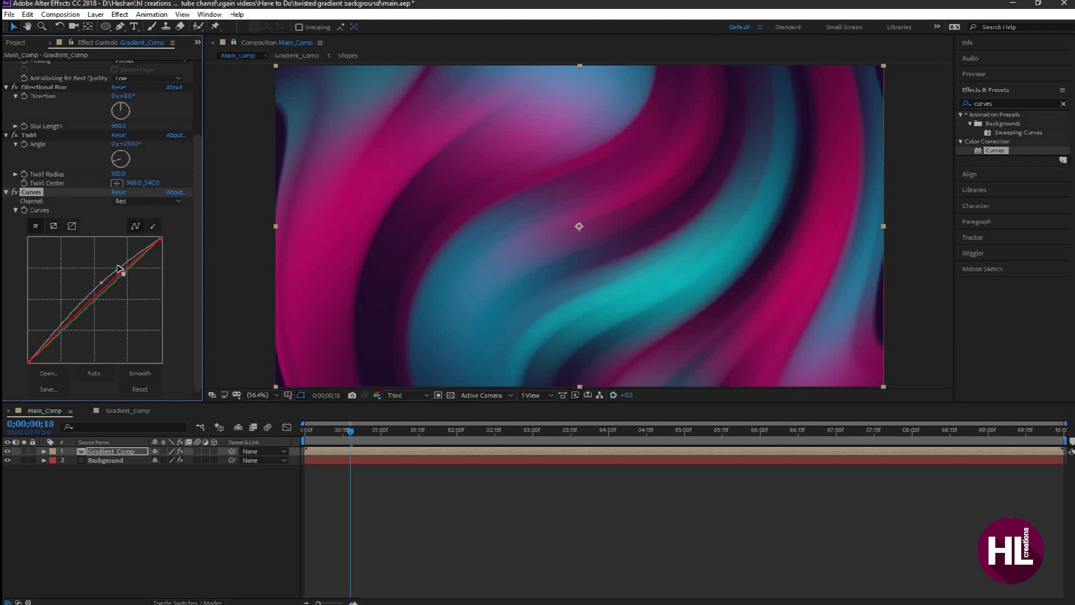
mouse_move(118, 268)
left_mouse_down()
mouse_move(149, 297)
mouse_move(125, 273)
left_mouse_up()
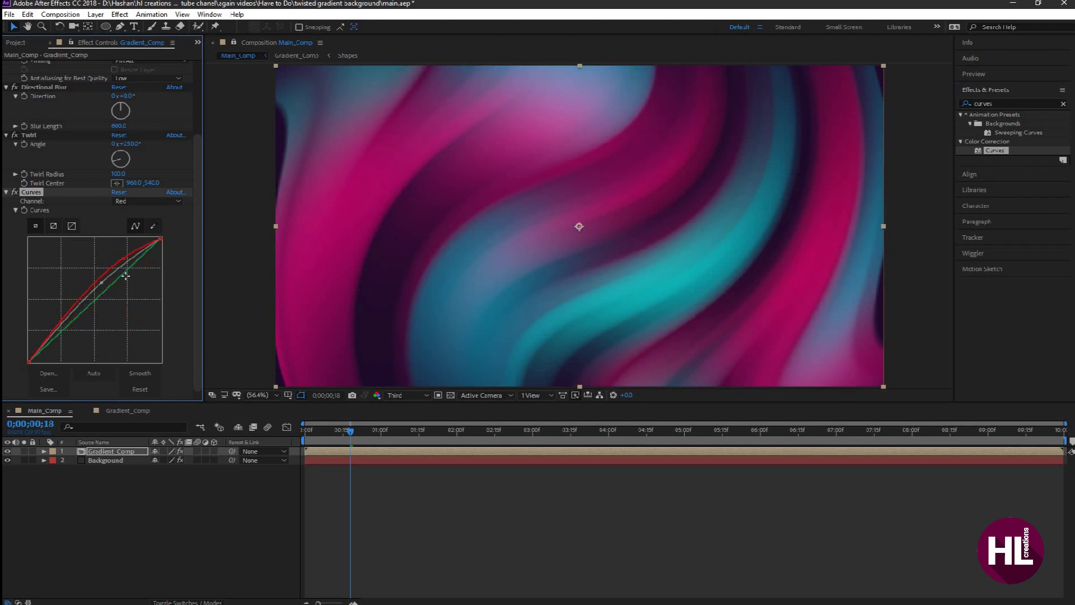
left_click_drag(118, 272, 133, 280)
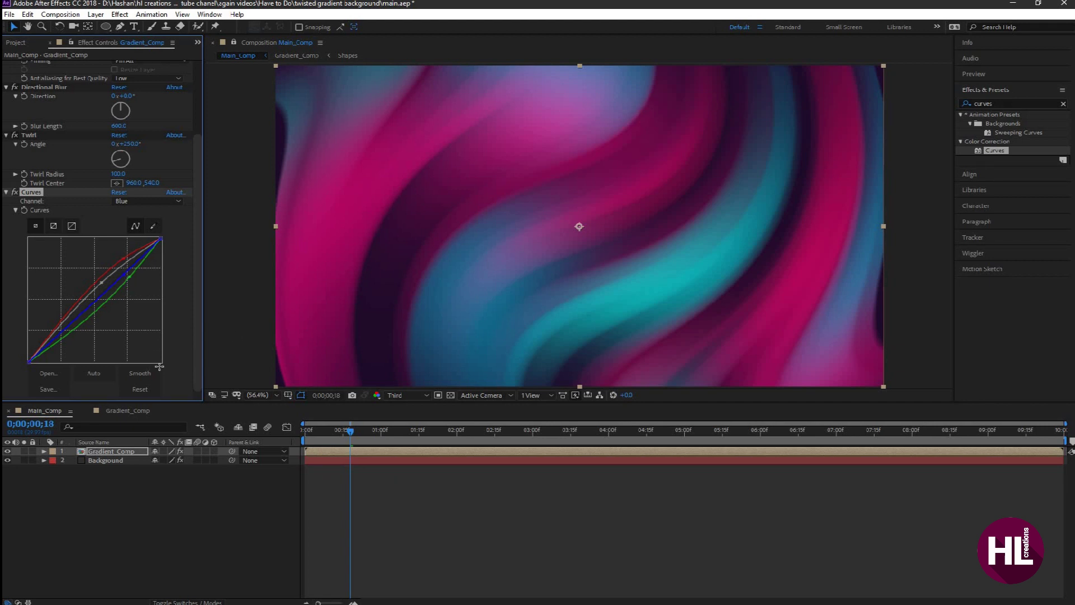
left_click_drag(350, 429, 277, 432)
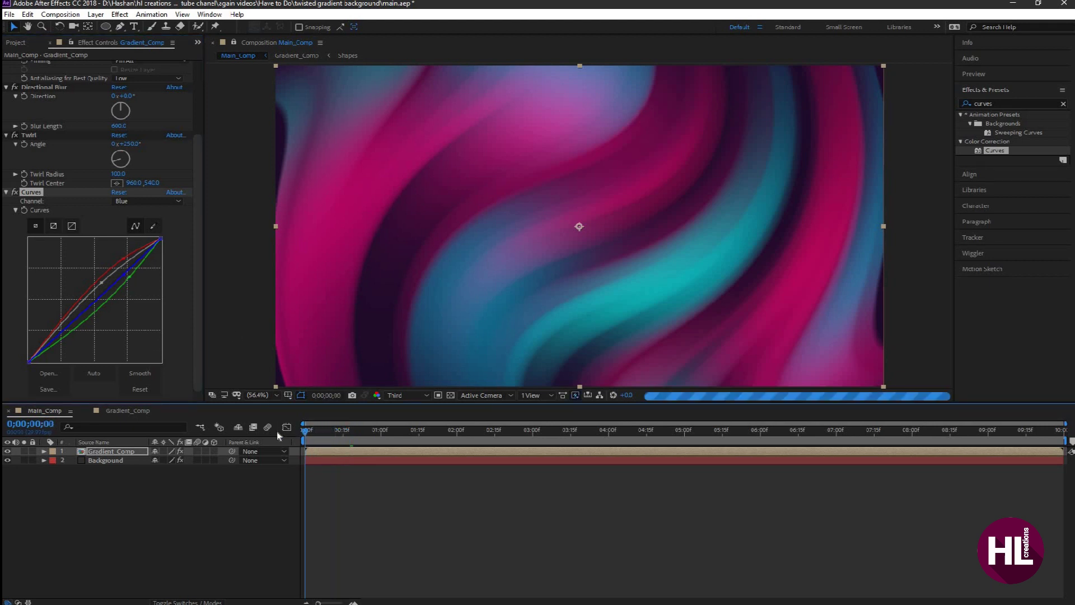
key("space")
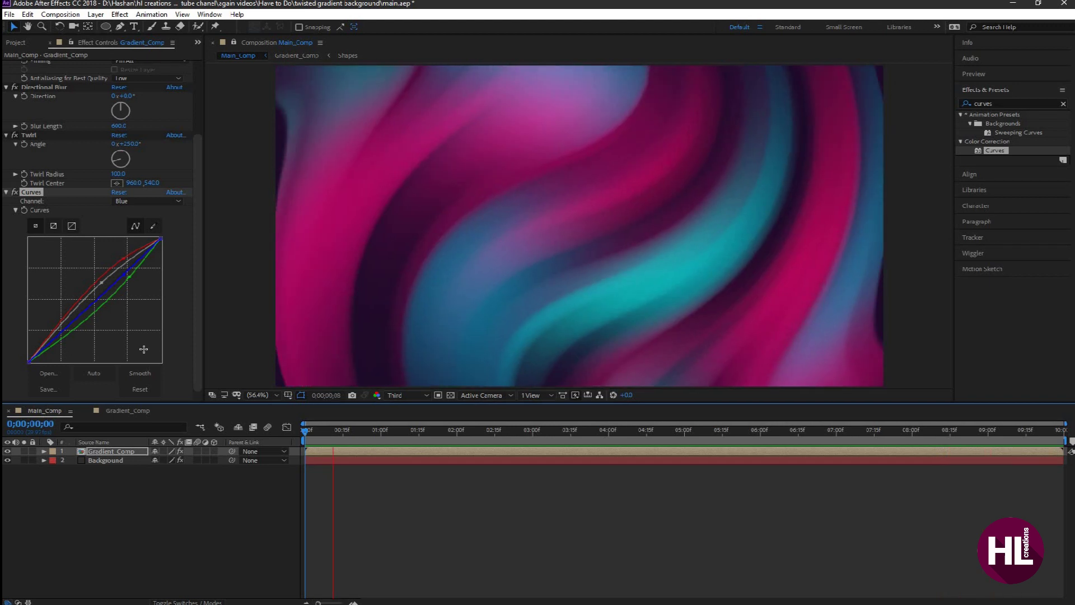
key("space")
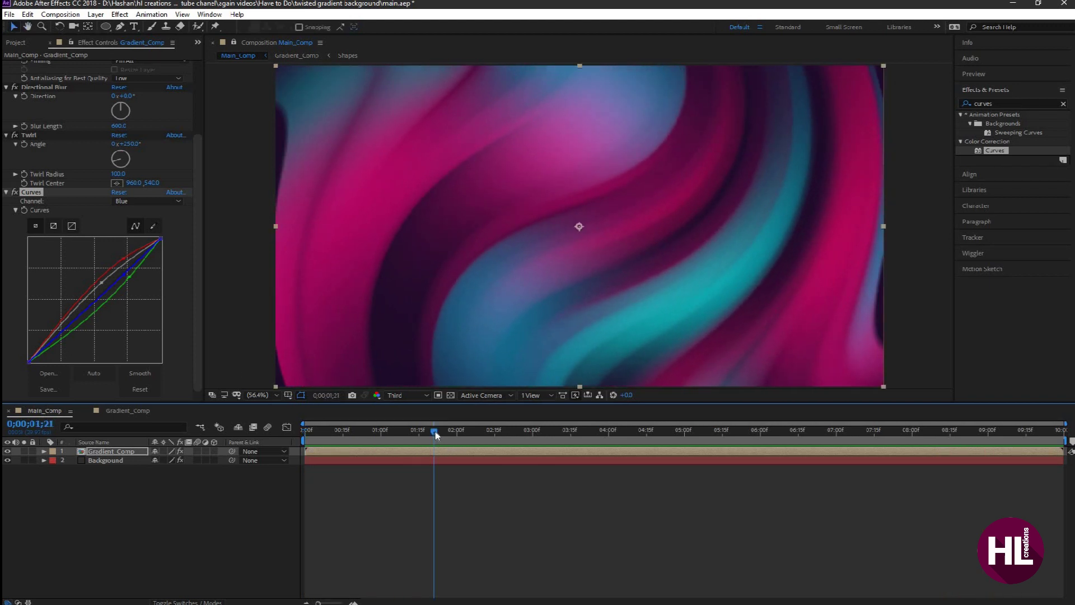
left_click_drag(435, 431, 261, 486)
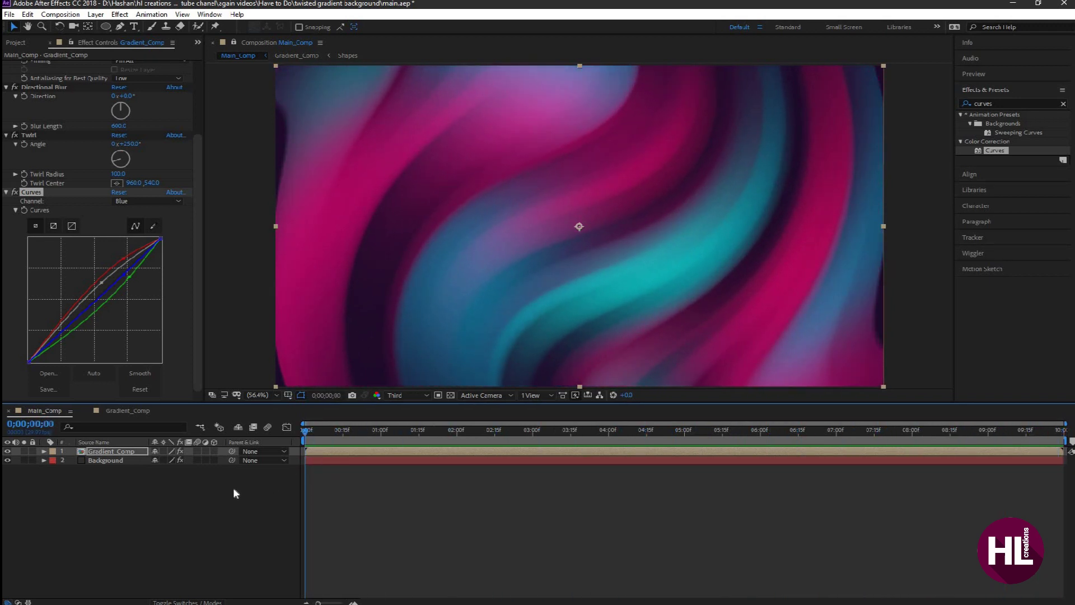